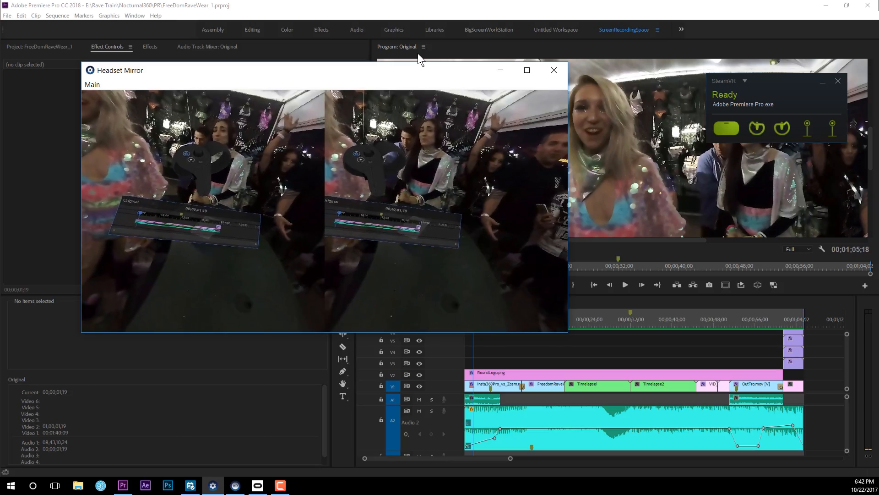
Step: Play the Original sequence in the headset mirror
key("space")
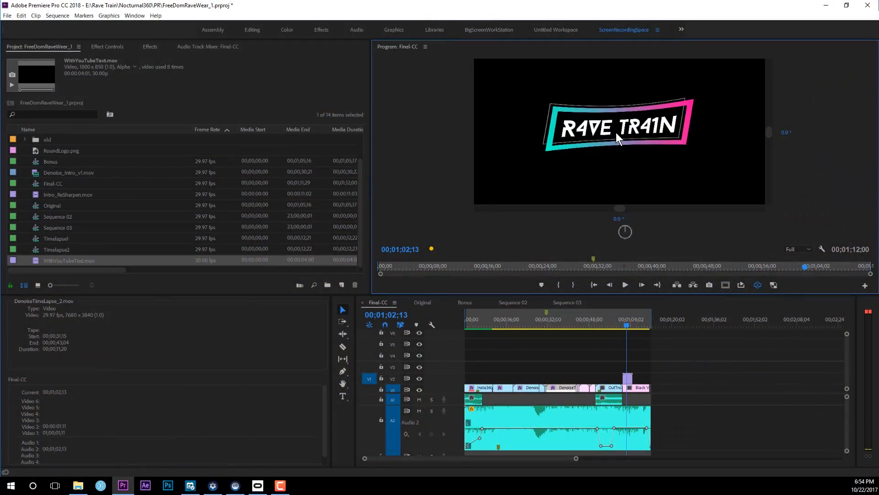
Step: Apply the VR Plane to Sphere effect to the WithYouTubeText.mov logo clip and set its Scale to 30 degrees
left_click(149, 47)
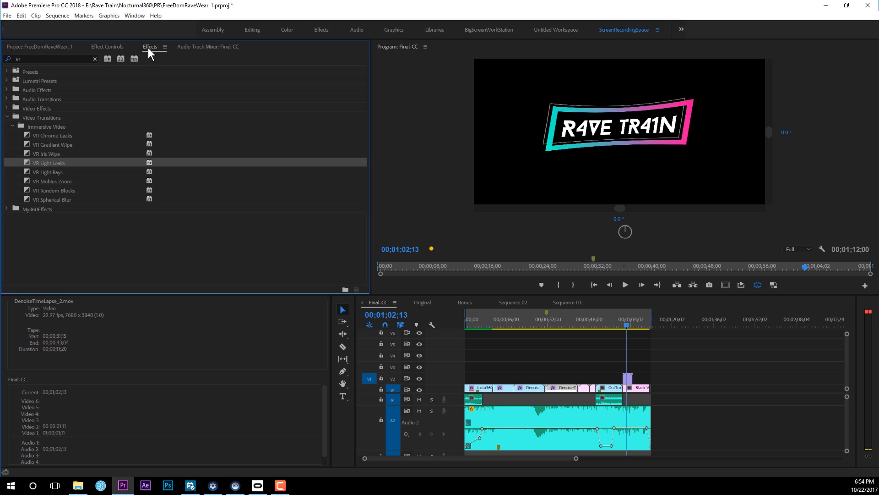
left_click(7, 108)
left_click(59, 17)
left_click(59, 57)
left_click(143, 111)
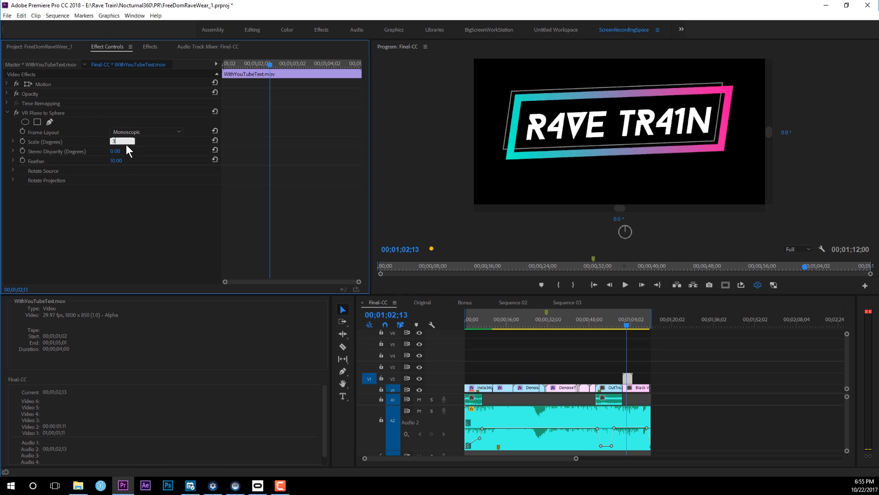
type("0")
key("Return")
Step: Look around the Rave Train logo in the VR view from several angles
left_click_drag(459, 208, 595, 151)
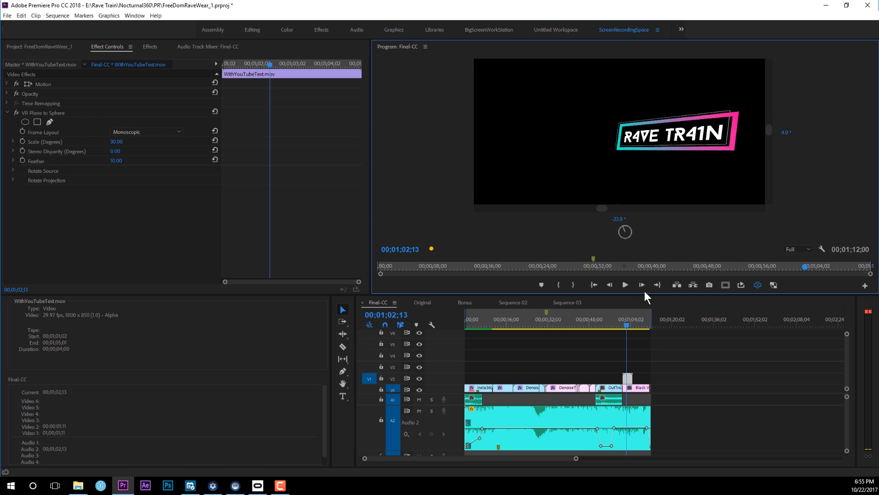
left_click_drag(581, 198, 687, 134)
left_click_drag(632, 191, 619, 151)
left_click(631, 326)
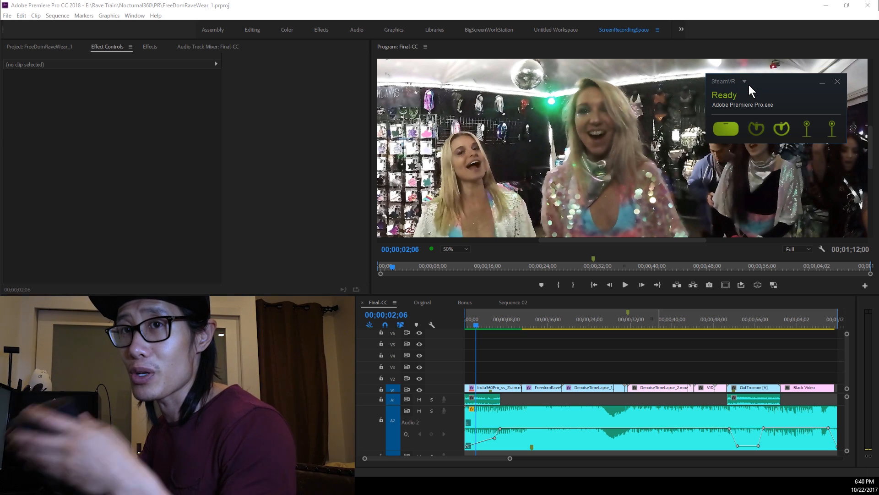
Step: Check the SteamVR device status and confirm the Playback preferences with Adobe Immersive Environment enabled as a video device
mouse_move(726, 129)
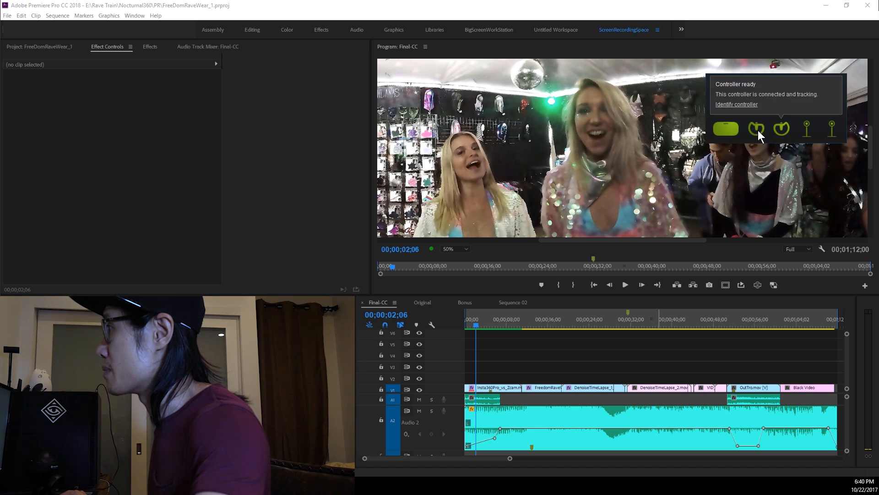
mouse_move(809, 129)
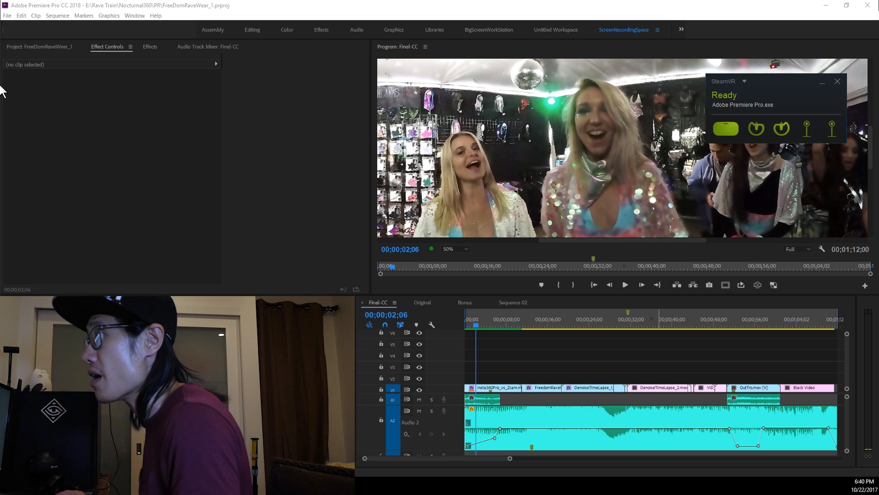
left_click(7, 15)
mouse_move(20, 18)
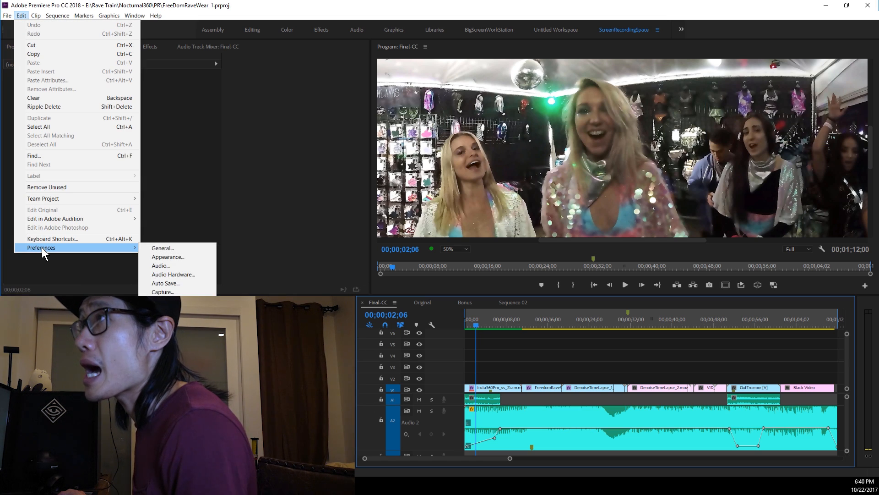
mouse_move(48, 249)
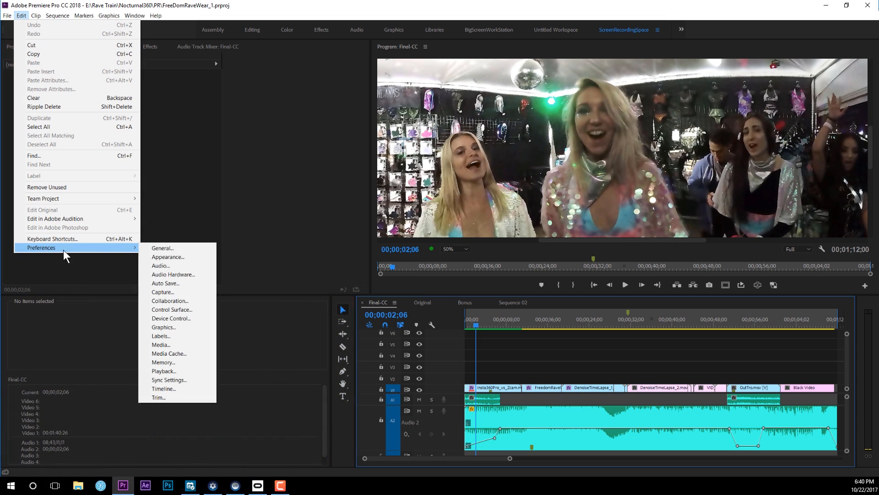
left_click(165, 372)
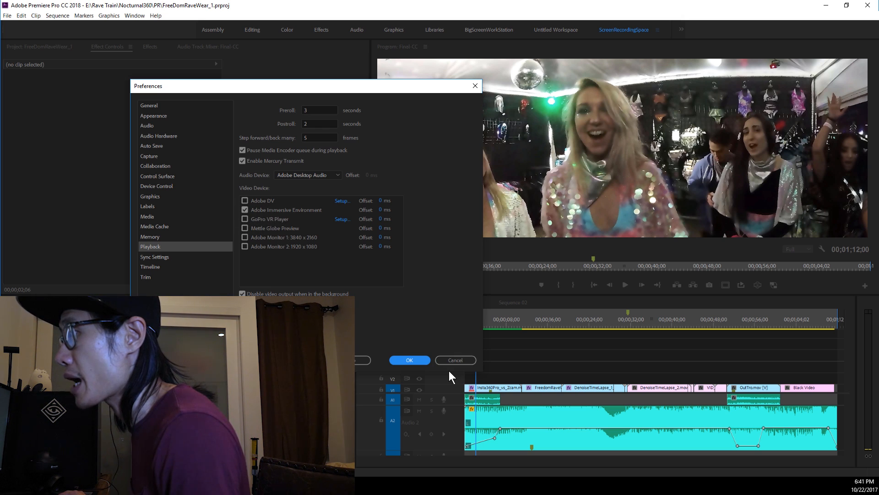
left_click(409, 360)
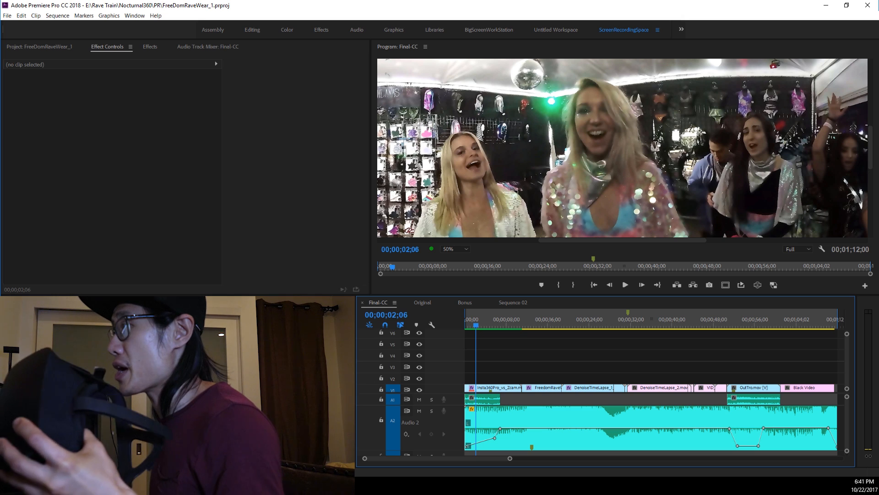
Step: Open the Original sequence and place the SteamVR Headset Mirror window so it leaves the SteamVR status visible
left_click(423, 303)
left_click_drag(874, 3, 417, 96)
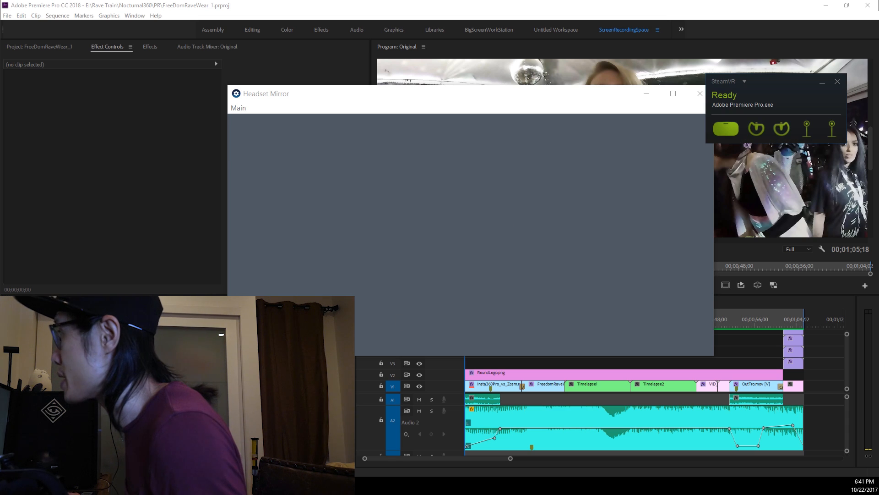
left_click(745, 82)
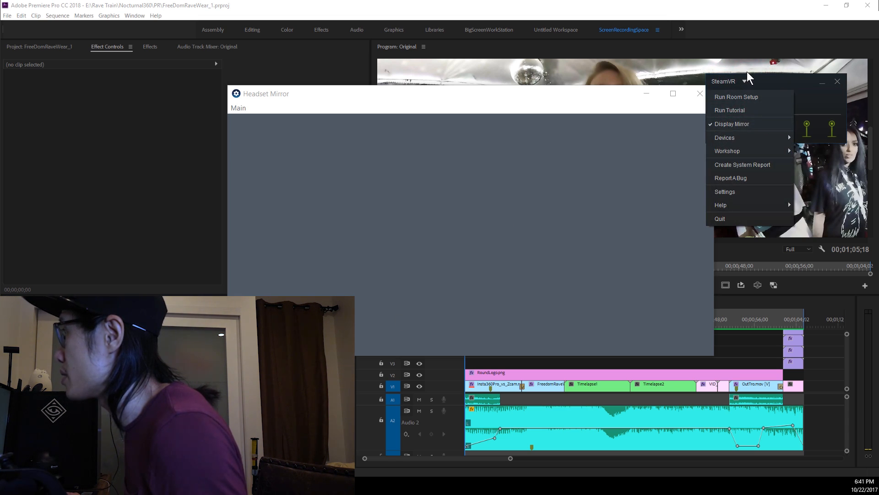
left_click(760, 78)
left_click_drag(567, 98, 518, 84)
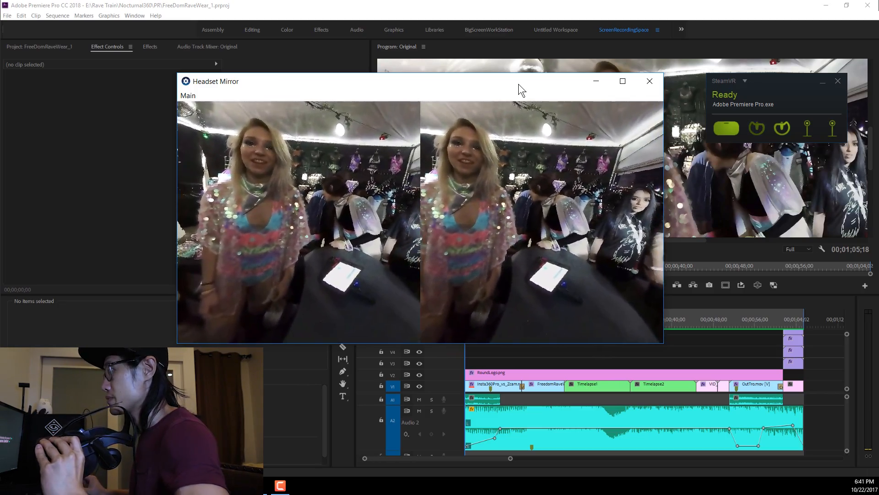
left_click_drag(513, 81, 417, 66)
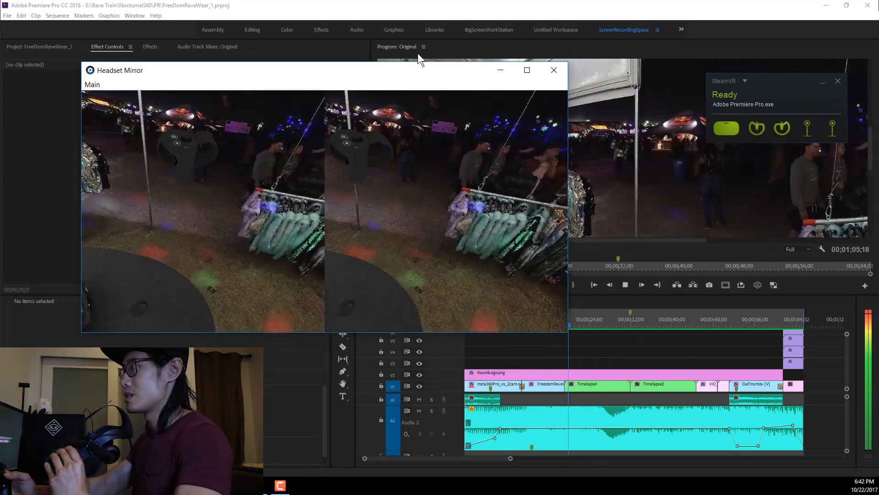
Step: Stop playback of the Original sequence and minimize the Headset Mirror window
key("space")
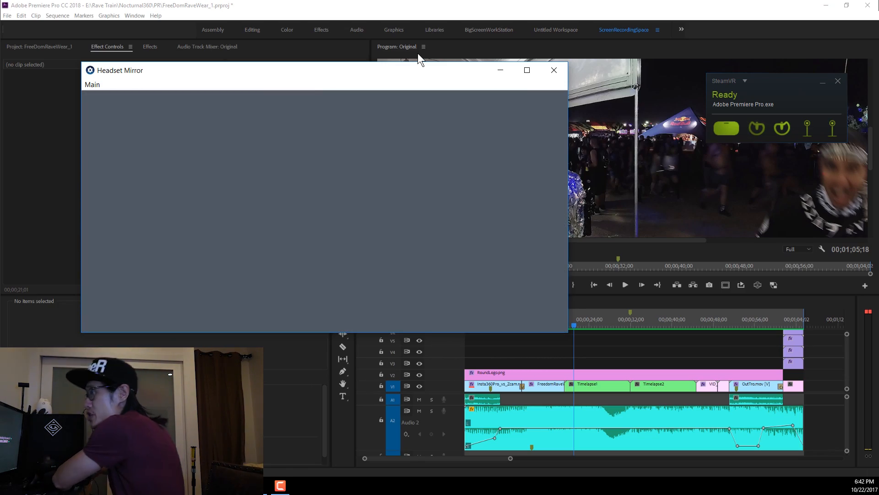
left_click(501, 73)
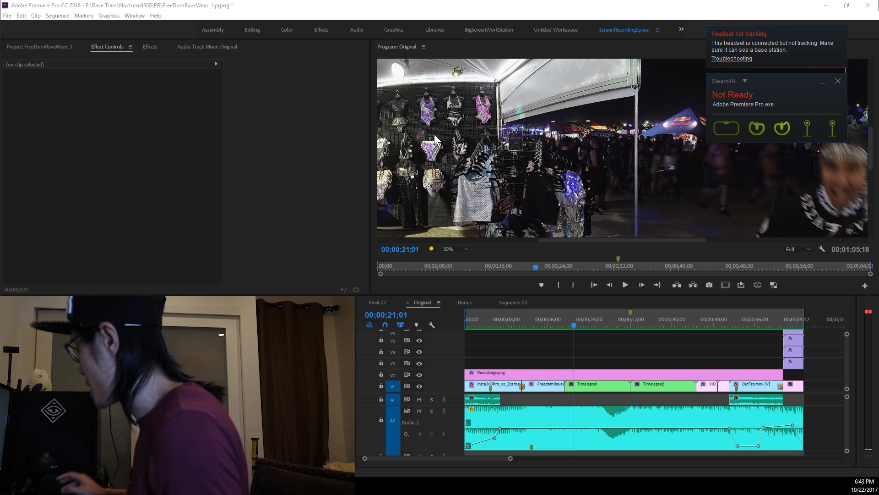
Step: In File Explorer, open the VID_2017_09_16_20_34_09 folder inside Rave Train\Nocturnal360\Insta360Pro on Local Disk (E:)
key("super+e")
scroll(115, 223, "down", 1)
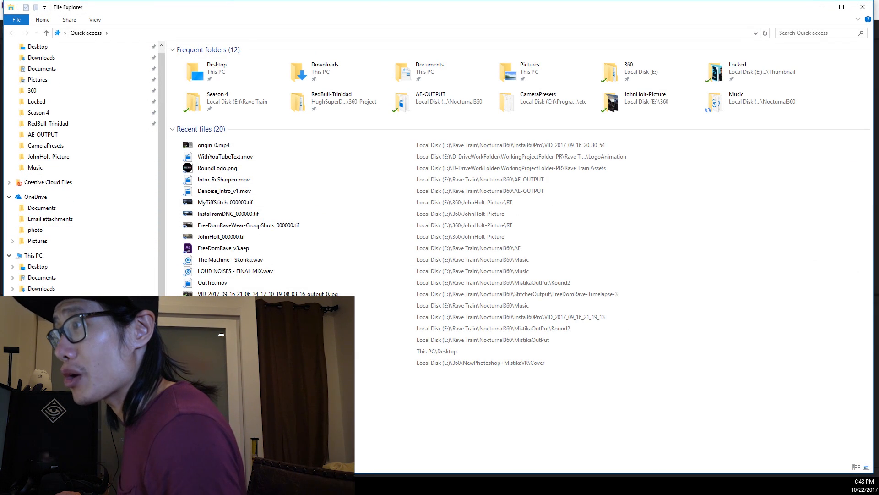
left_click(45, 355)
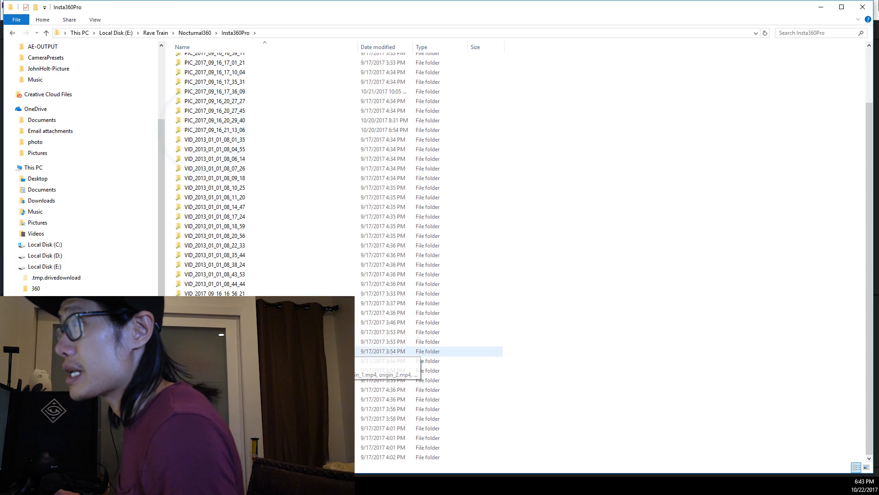
scroll(256, 349, "up", 3)
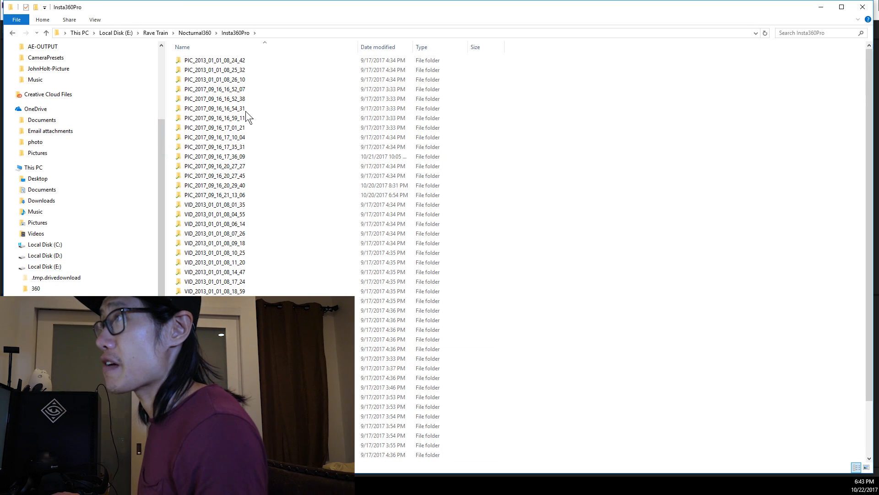
double_click(215, 426)
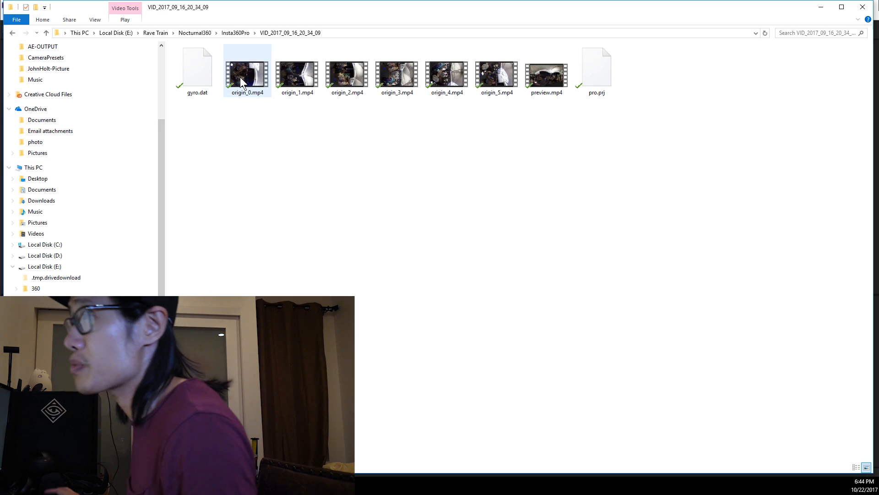
Step: Play origin_0.mp4 in Movies & TV, skim through the raw fisheye footage to examine it, and close the player
mouse_move(240, 77)
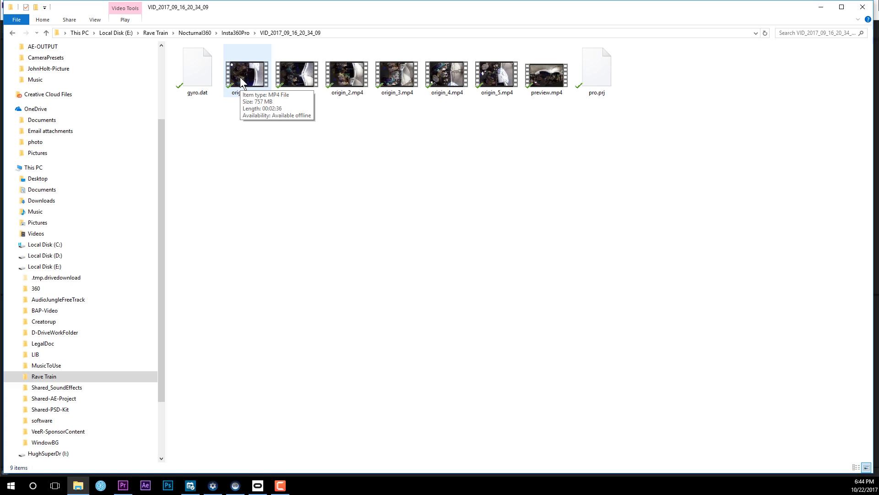
double_click(239, 76)
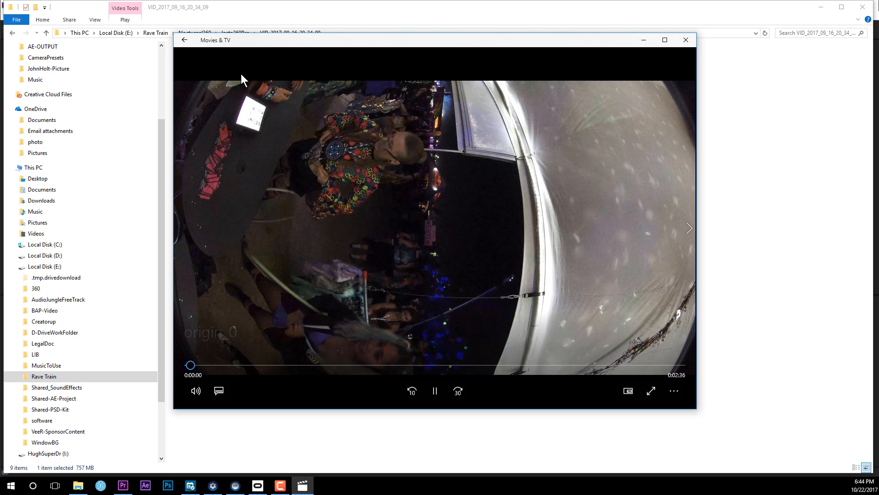
left_click(251, 364)
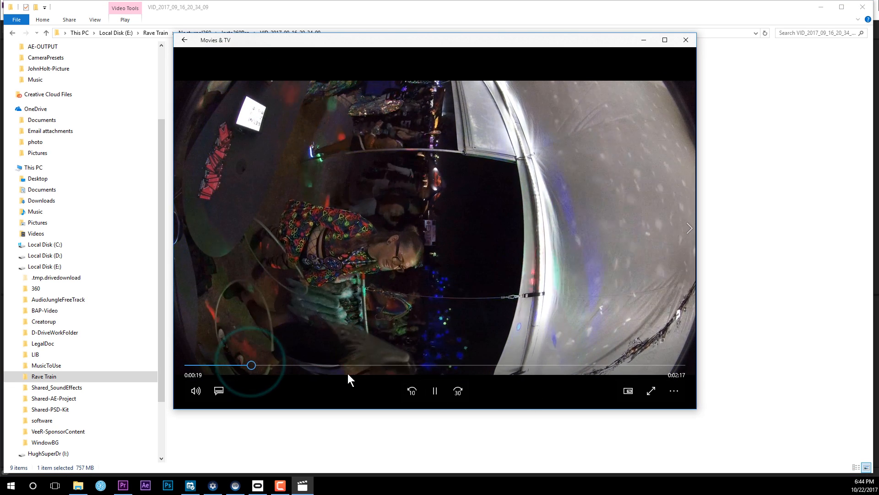
left_click_drag(331, 366, 424, 366)
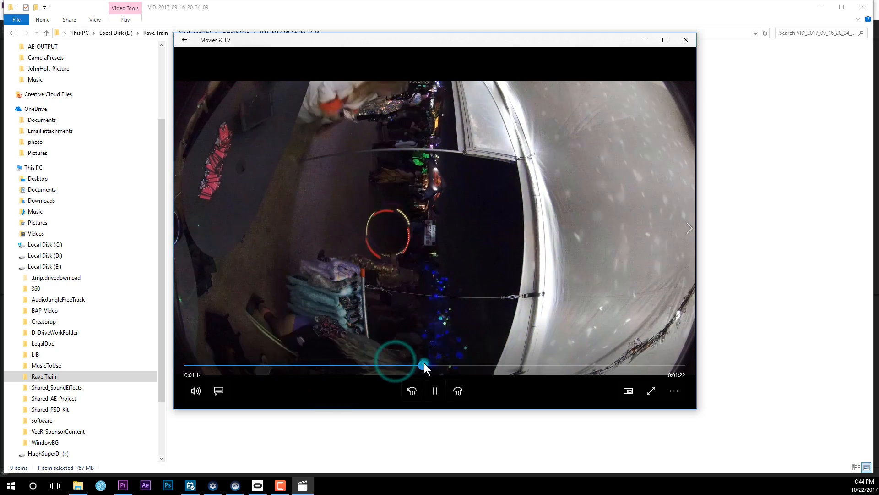
left_click(389, 366)
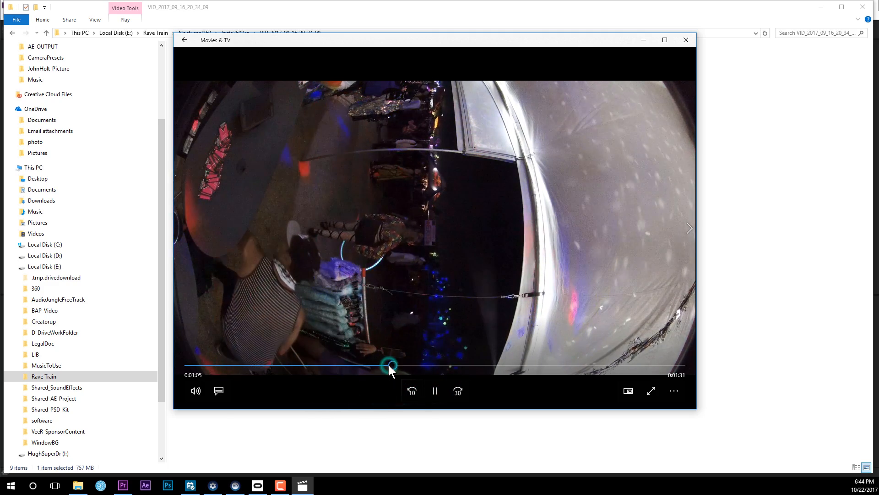
left_click(441, 392)
left_click(544, 365)
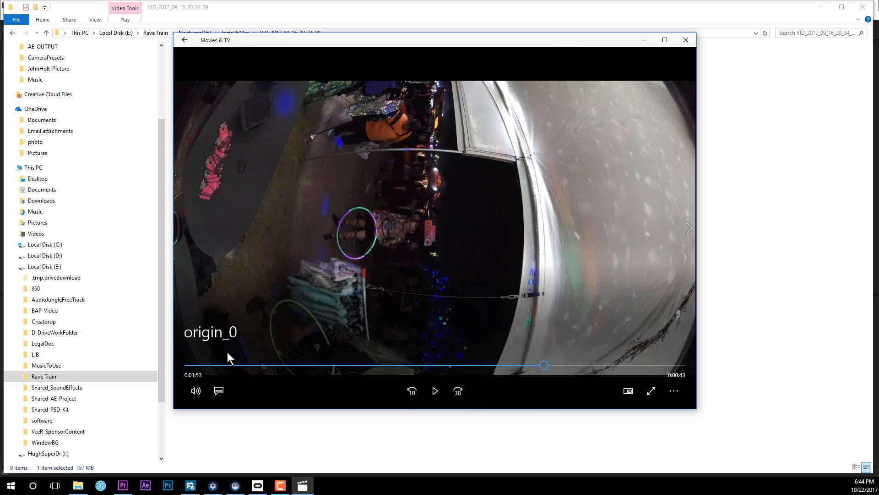
left_click(603, 364)
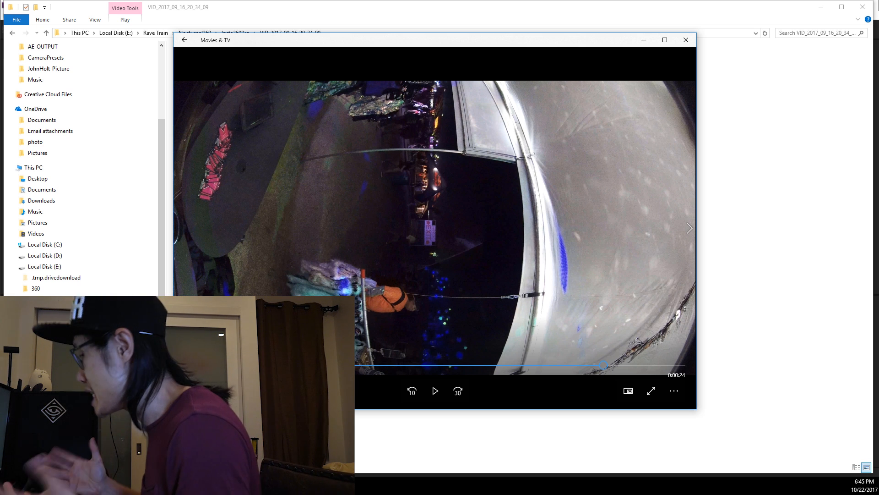
left_click(686, 40)
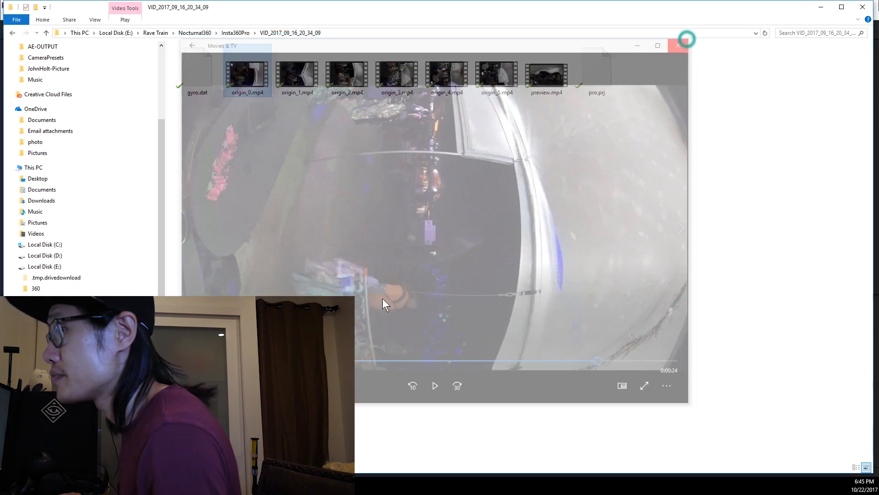
Step: Switch to Premiere Pro, show the project's items, and preview the opening seconds of the Final-CC sequence
key("alt+Tab")
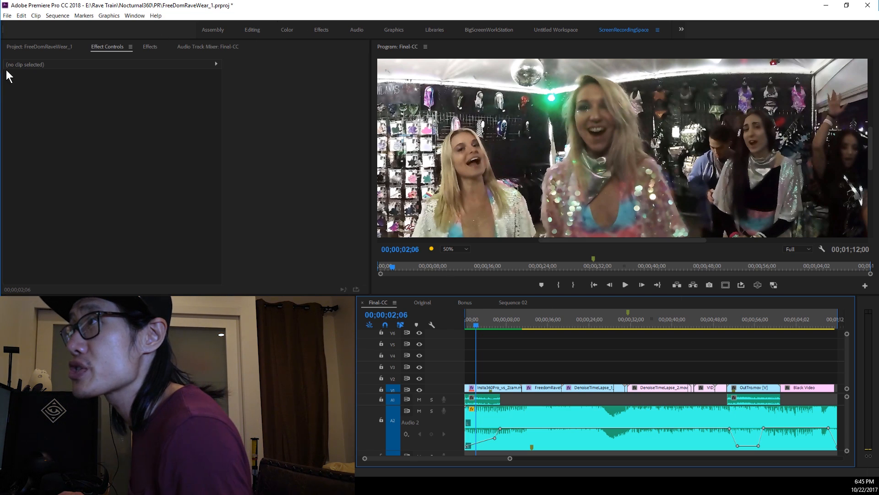
left_click(14, 47)
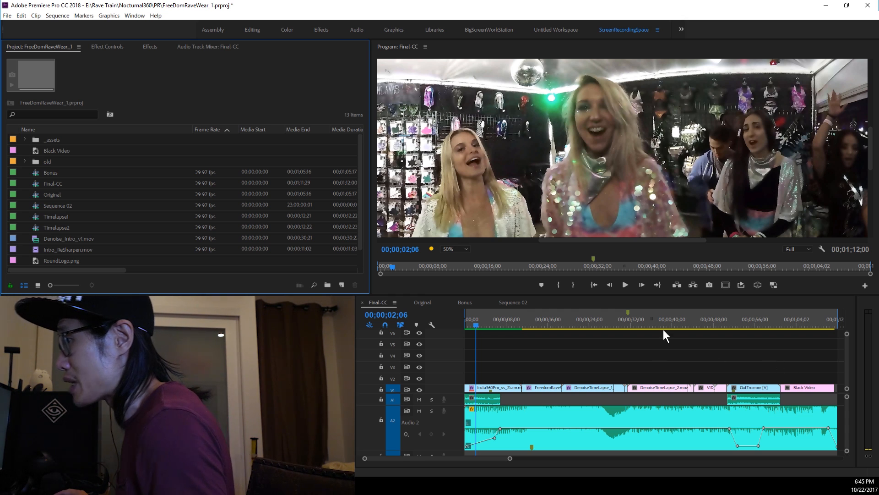
left_click(505, 325)
left_click_drag(505, 325, 427, 321)
key("space")
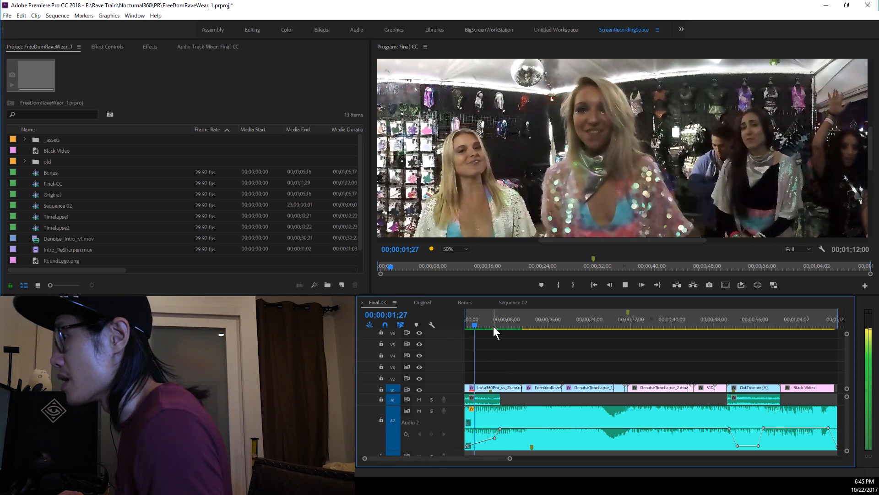
key("space")
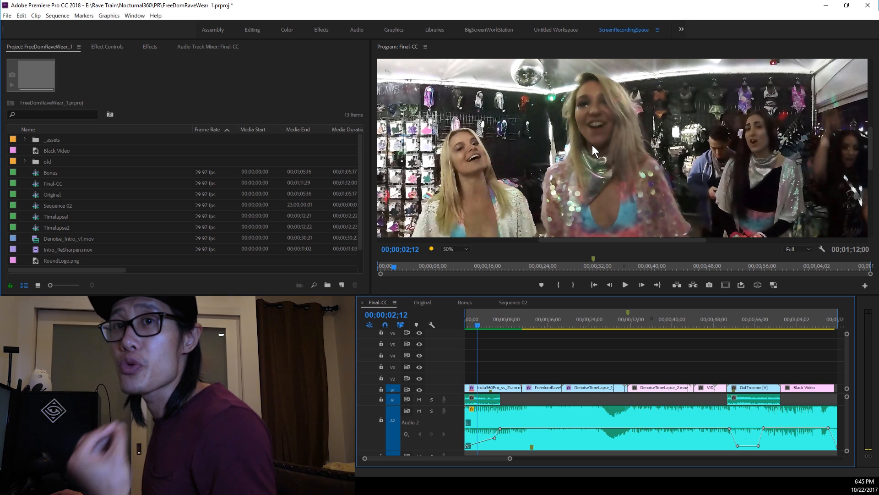
Step: Turn on VR video display in the Program monitor and tilt the view down toward the table
left_click(759, 285)
left_click_drag(621, 153, 675, 267)
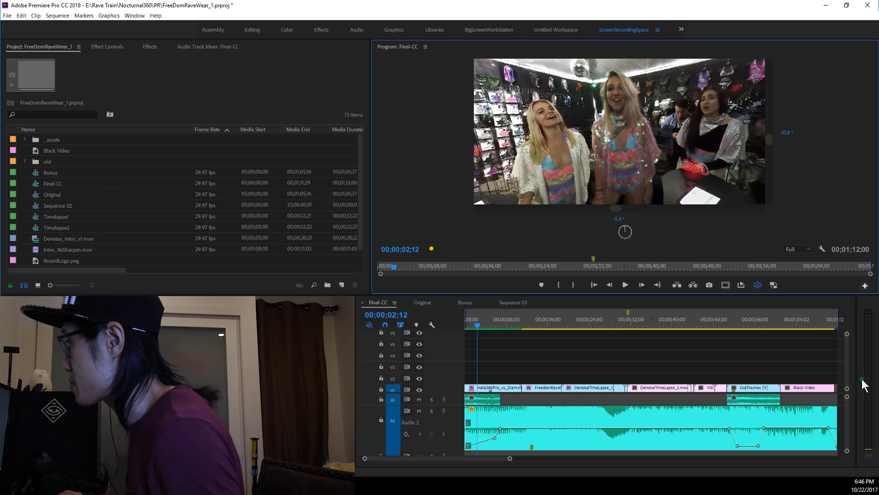
Step: Check the Program monitor's button editor for the VR video display toggle, close it, and turn the 360 view sideways
left_click(865, 285)
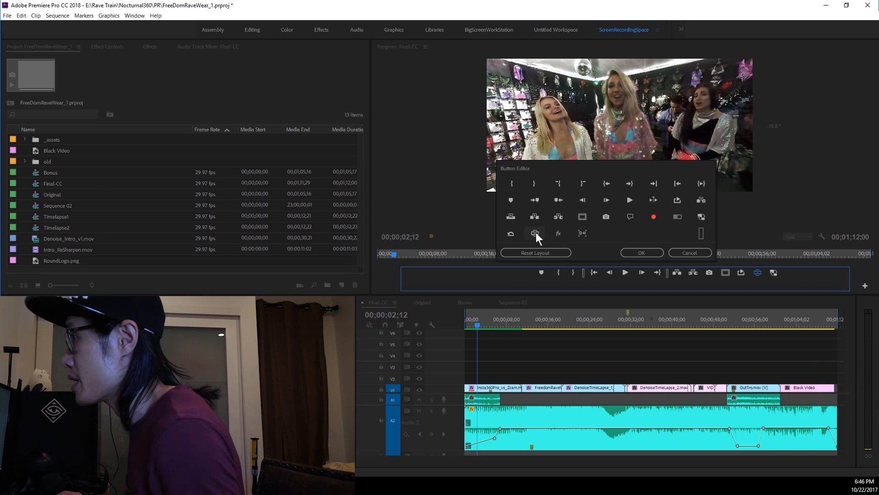
left_click(640, 253)
left_click_drag(592, 129, 592, 149)
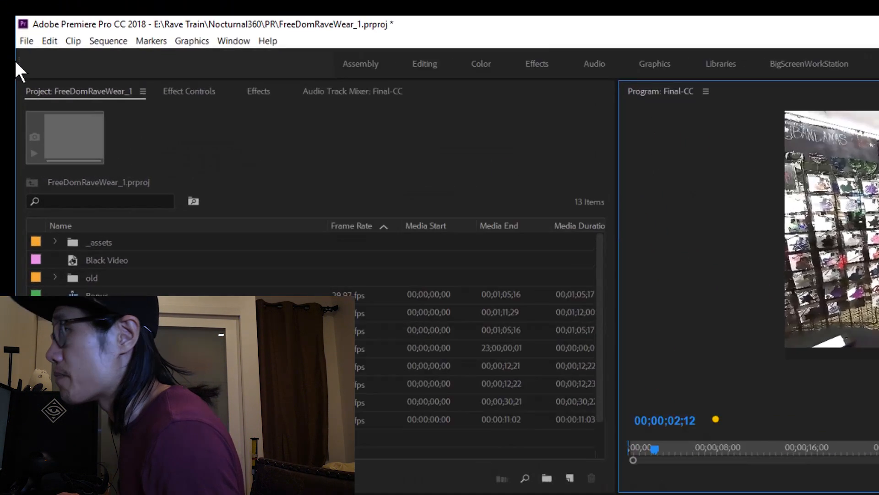
Step: Create a new sequence from the VR Monoscopic 29.97 preset 8192x4096
left_click(26, 41)
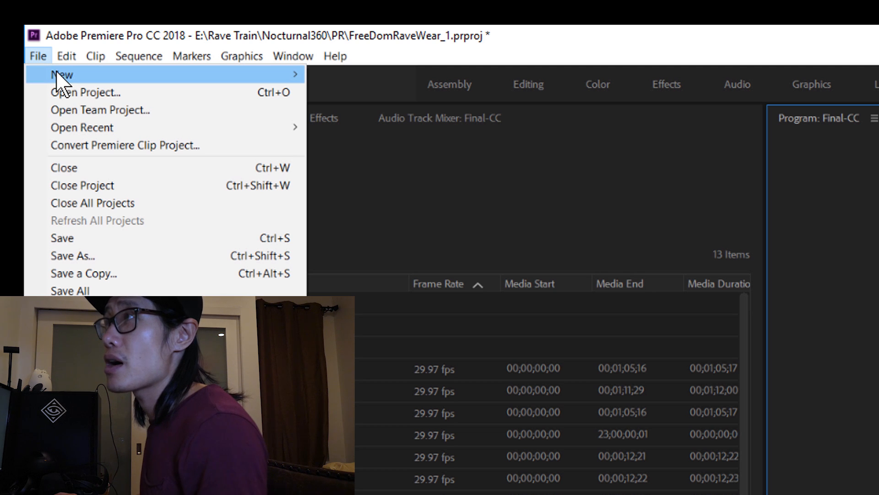
mouse_move(60, 80)
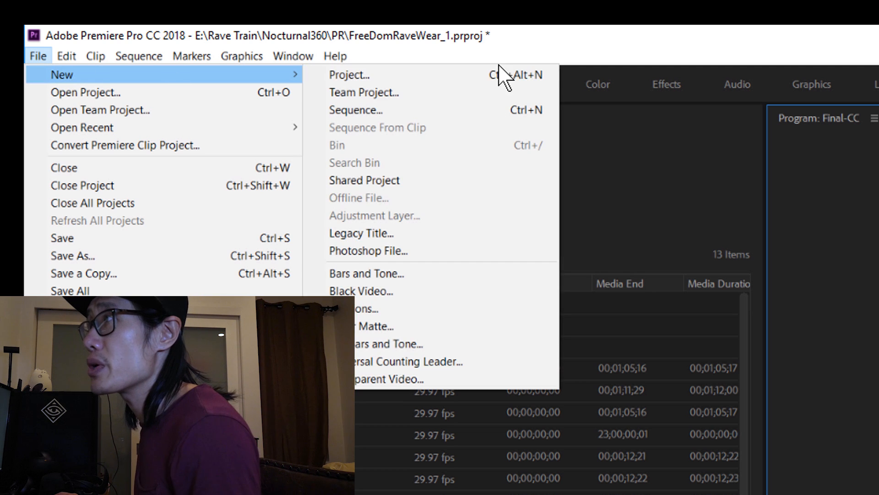
left_click(356, 110)
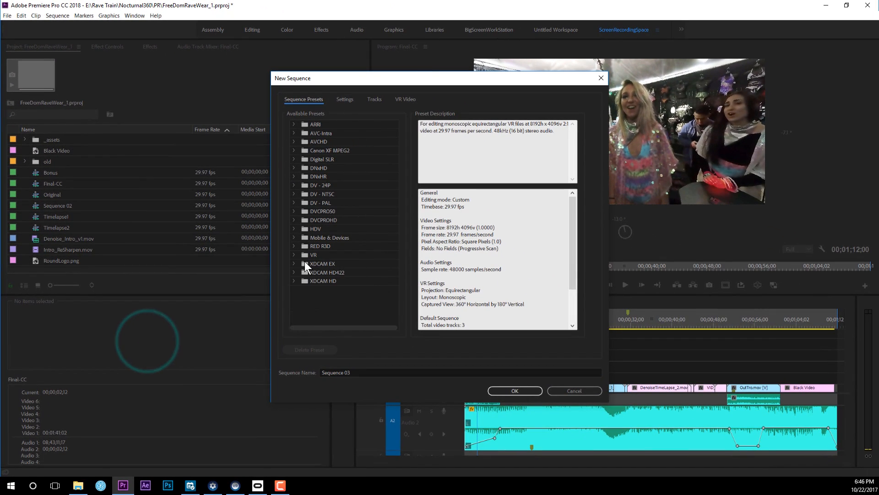
left_click(294, 254)
left_click(306, 263)
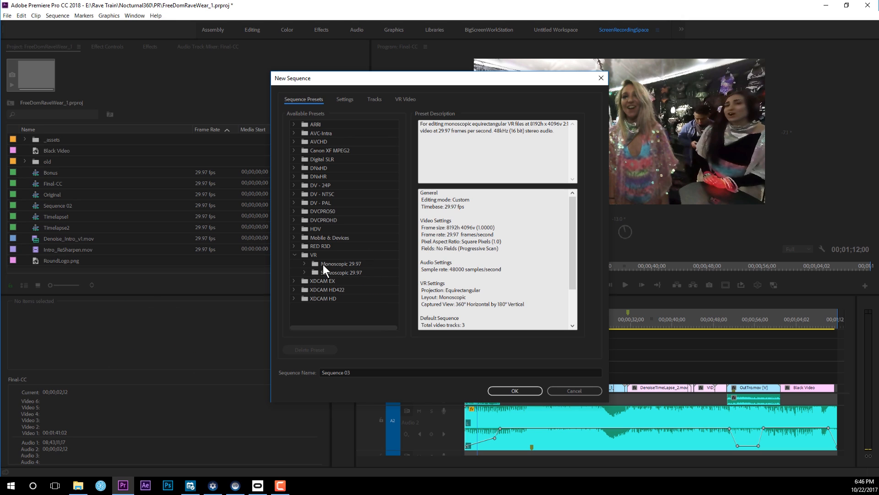
left_click(323, 265)
left_click(304, 263)
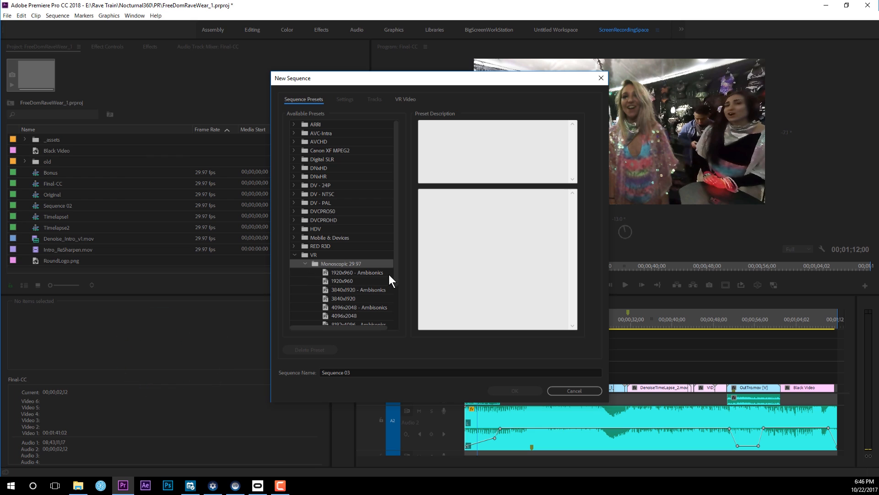
scroll(394, 286, "down", 2)
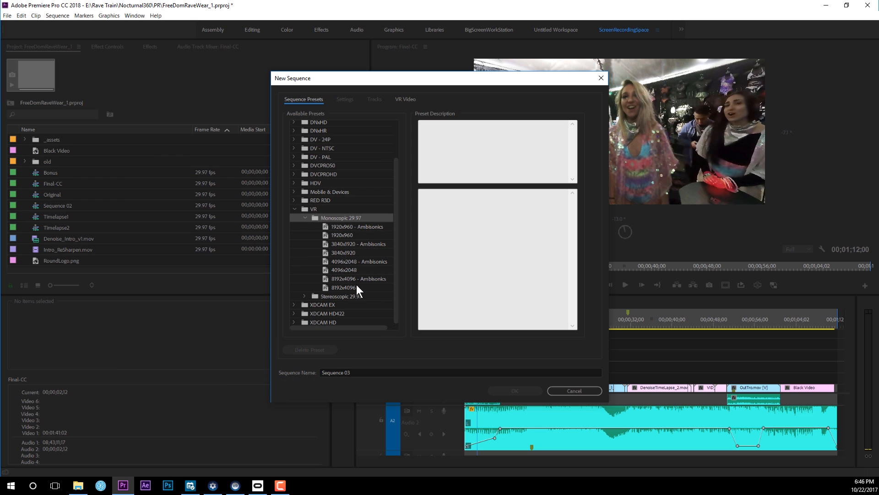
left_click(347, 287)
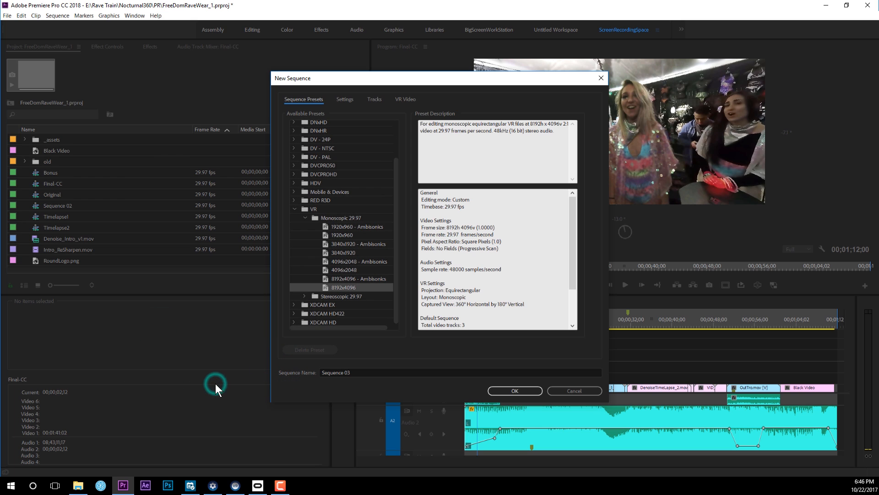
left_click(513, 391)
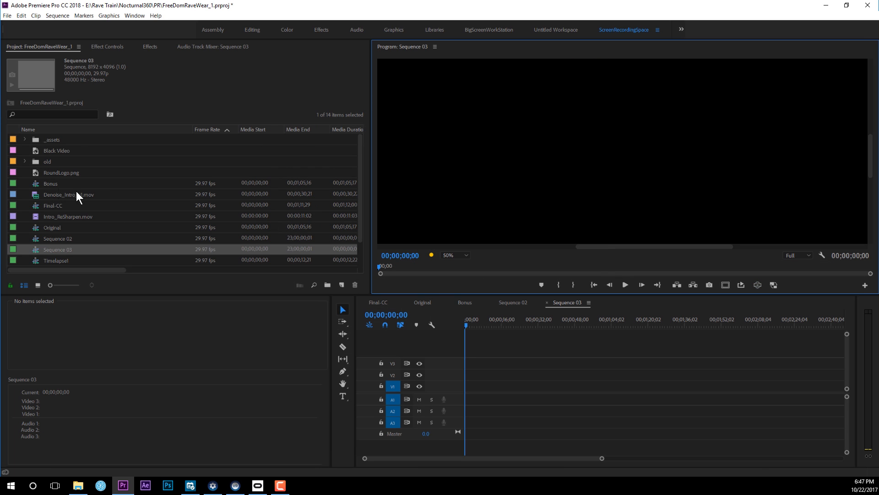
Step: Compare the frame size of the Denoise_Intro_v1.mov clip with that of Sequence 03 in the project
left_click(60, 194)
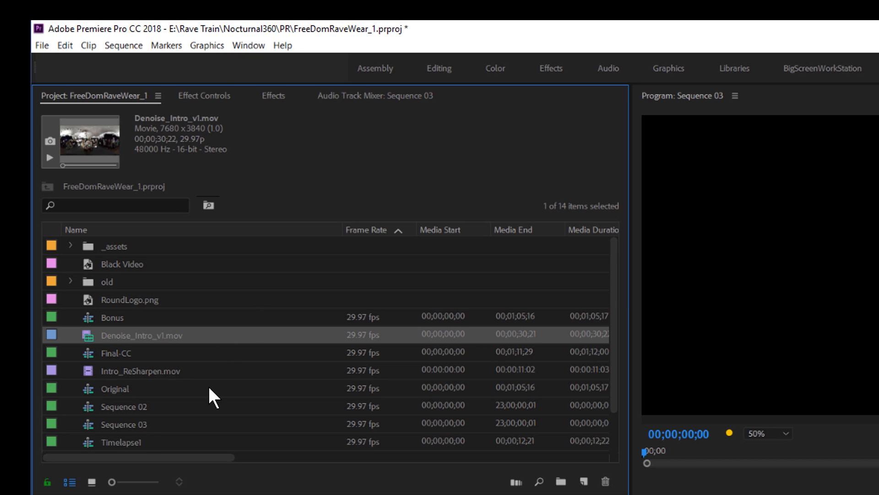
scroll(213, 394, "down", 2)
left_click(142, 389)
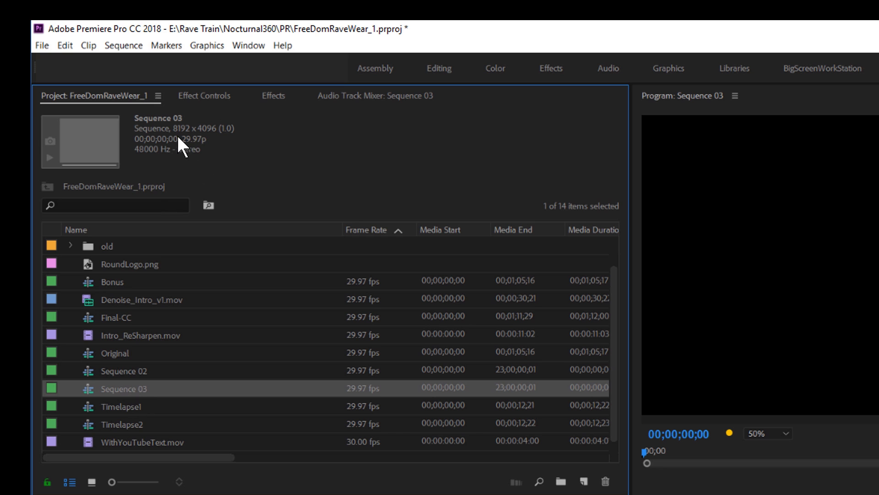
Step: Set Sequence 03's frame size to 7680 horizontal by 3840 vertical in its sequence settings
left_click(142, 44)
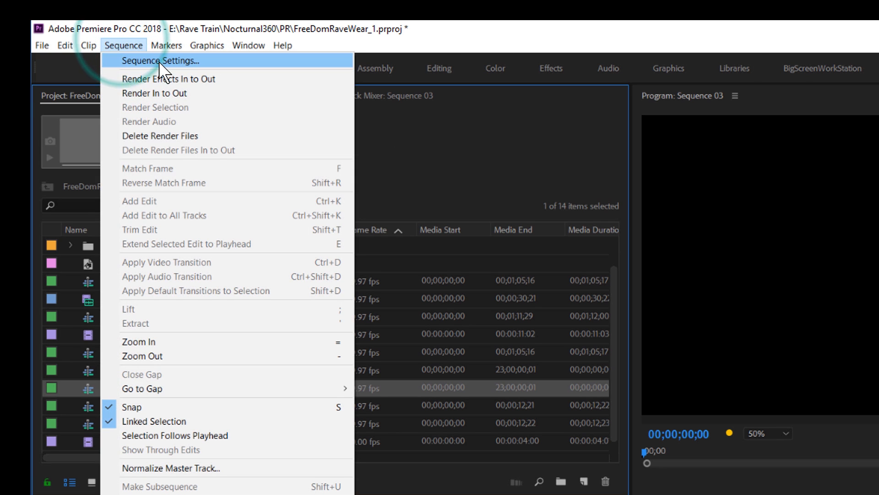
left_click(159, 61)
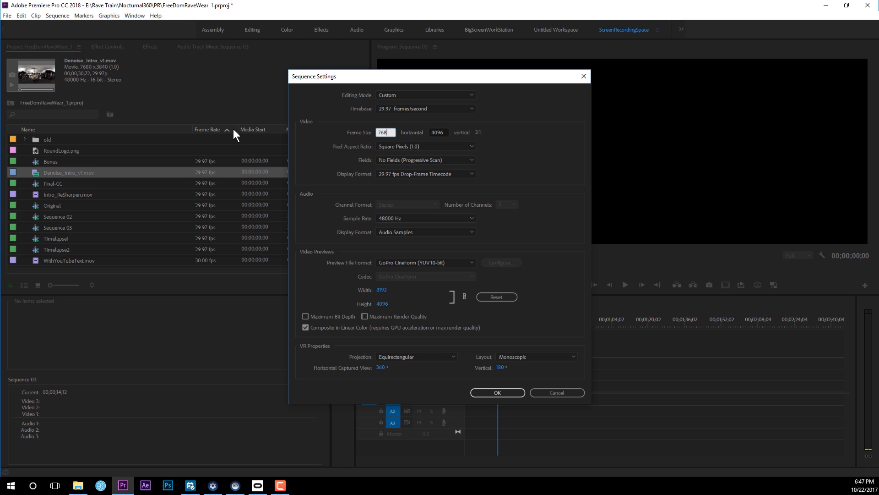
left_click(442, 132)
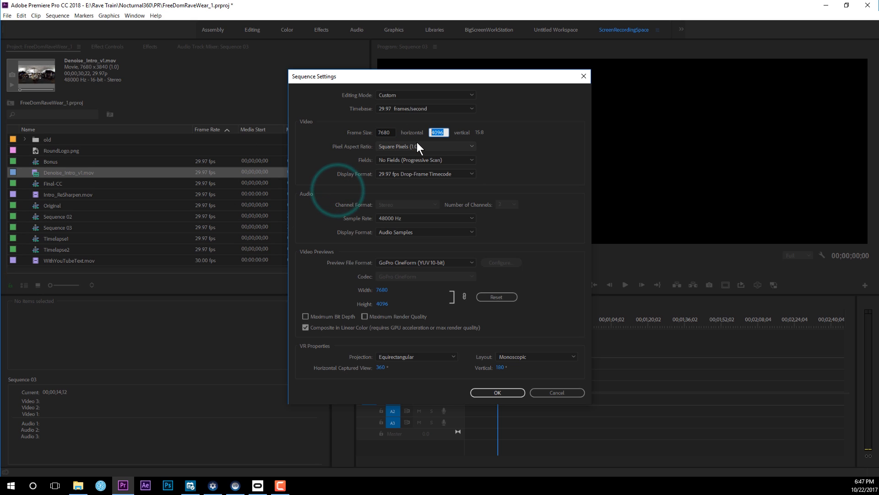
type("3840")
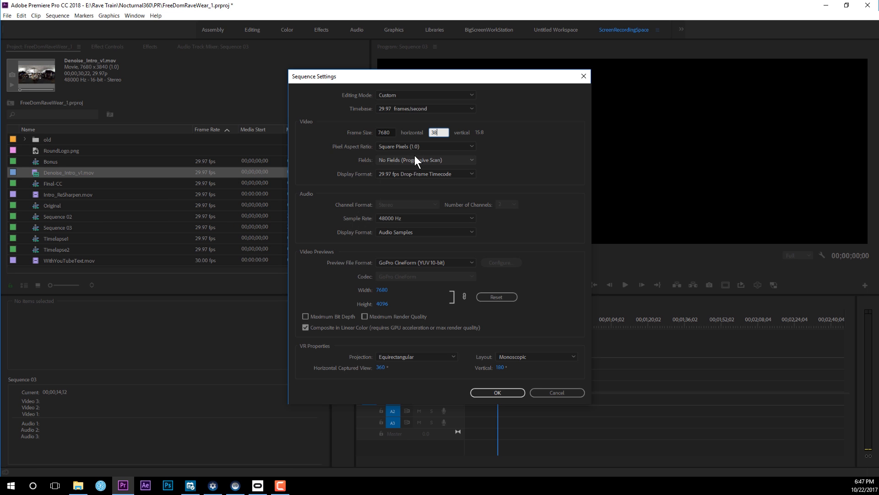
left_click(498, 392)
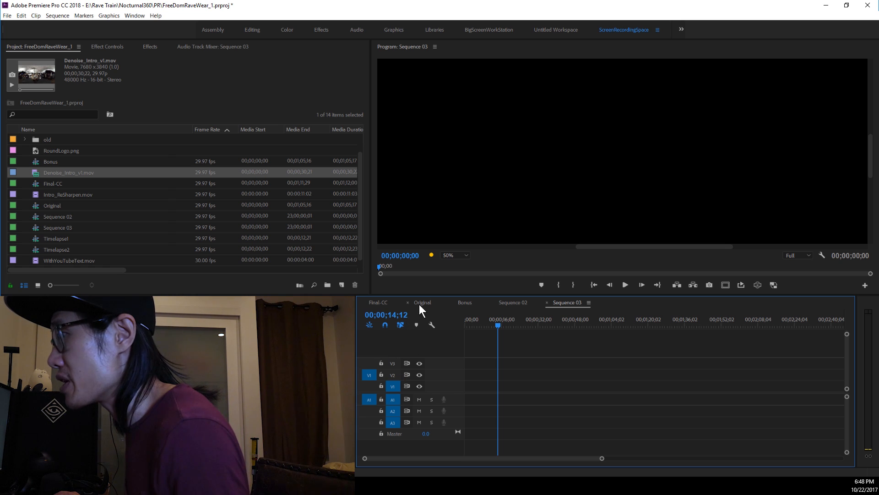
Step: Open the Bonus sequence, preview part of its Timelapse1 clip, and switch to Sequence 03
left_click(464, 302)
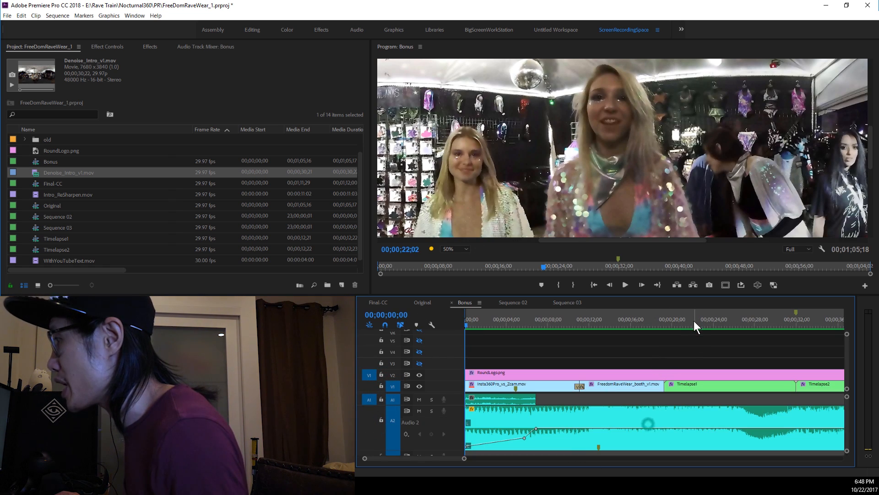
left_click(694, 320)
key("space")
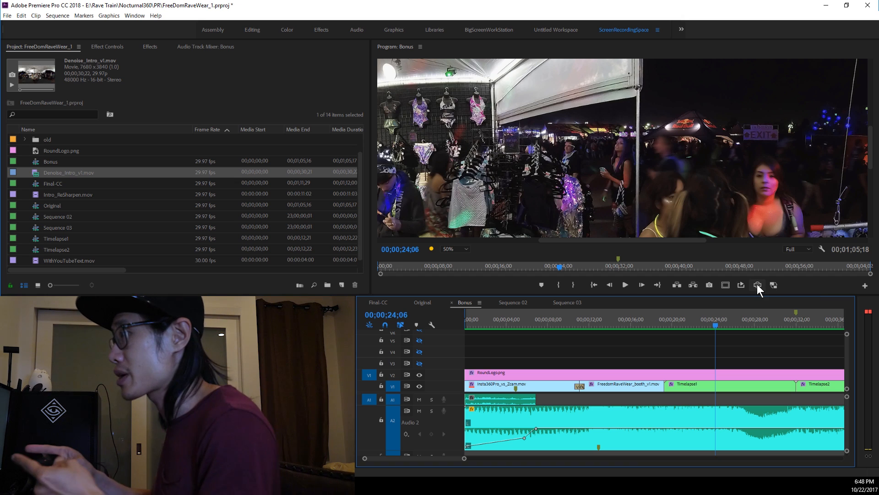
left_click(572, 304)
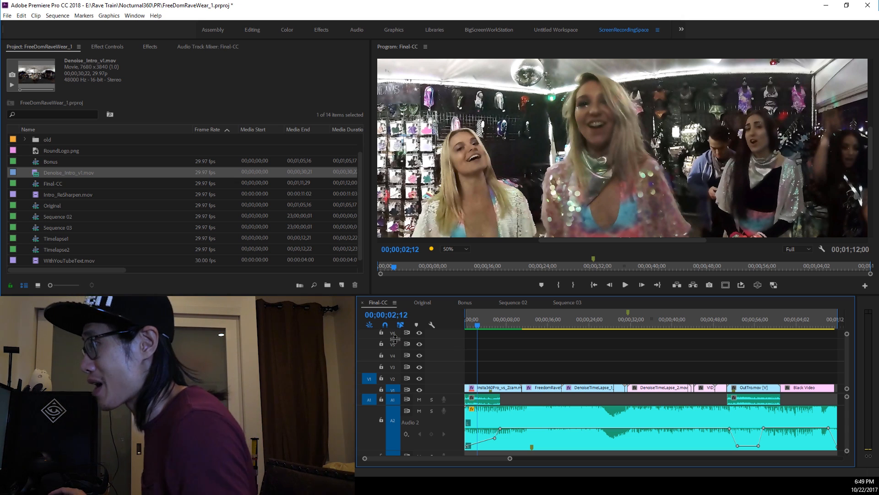
Step: Play the opening two seconds of Final-CC, and turn on VR video display with the playhead at 00;00;13;13
left_click_drag(477, 325, 456, 325)
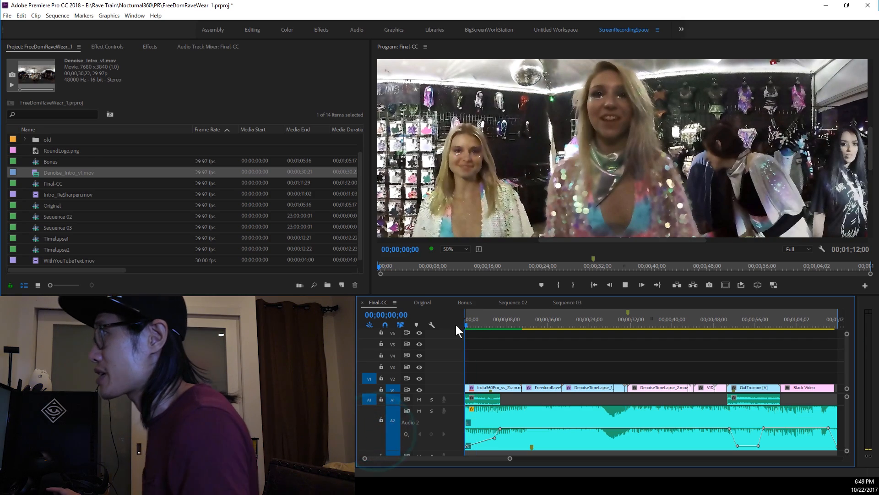
key("space")
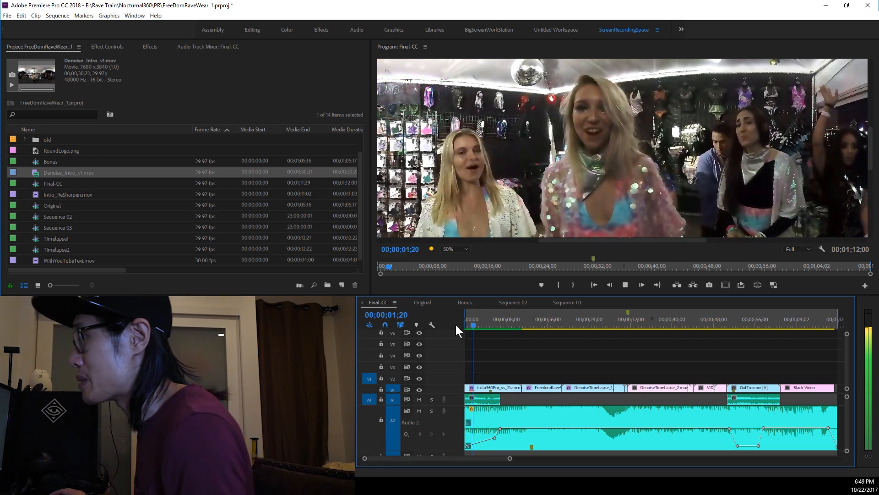
key("space")
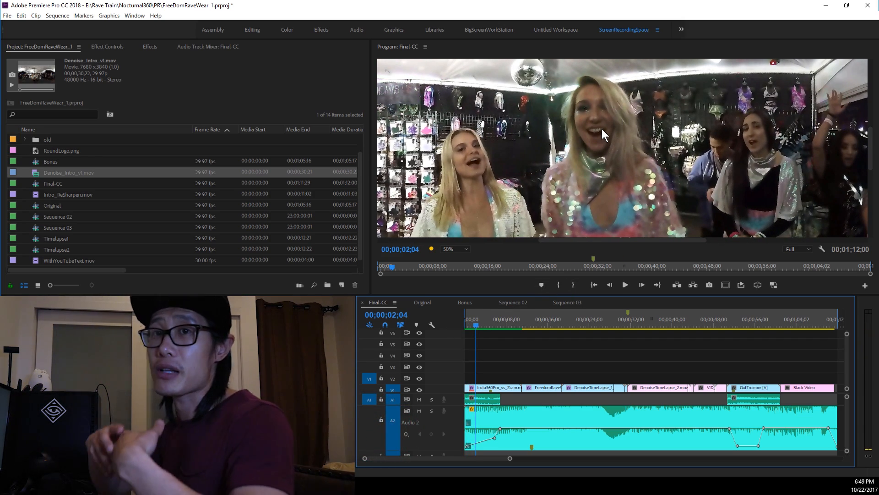
left_click(535, 345)
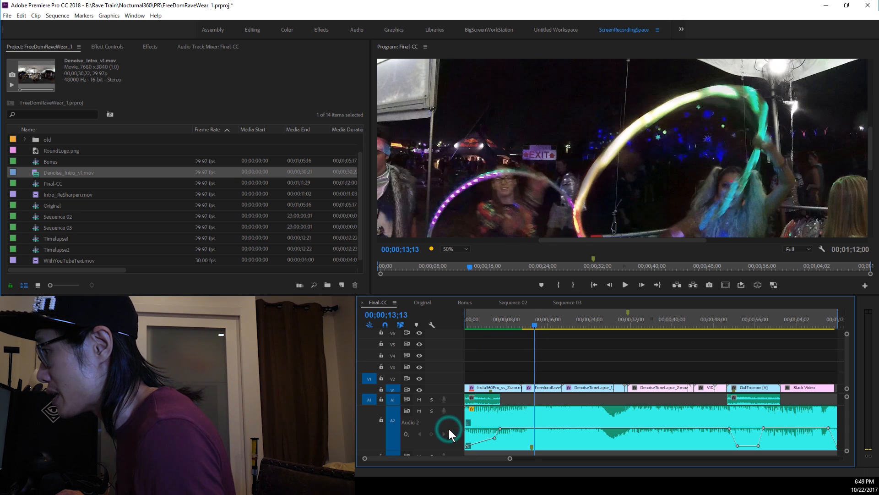
left_click(757, 285)
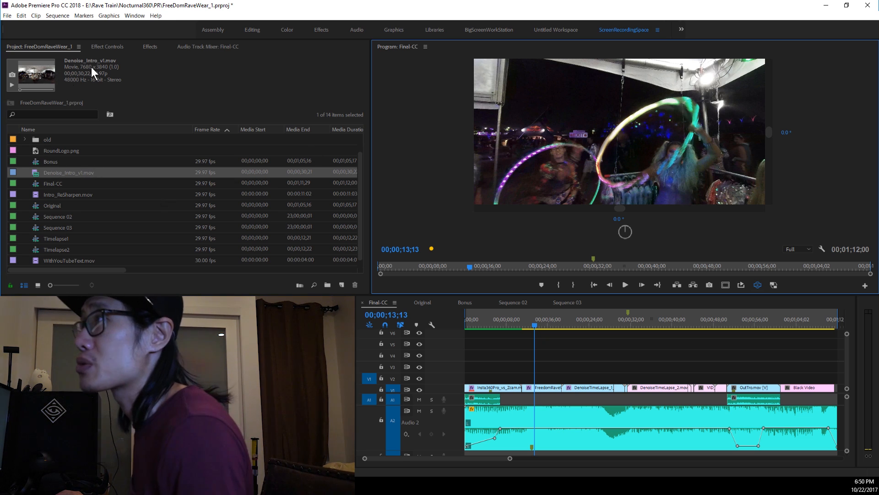
Step: Search the effects for "vr", collapse the BCC11 VR folder, and examine the Immersive Video and Mettle effects
left_click(152, 46)
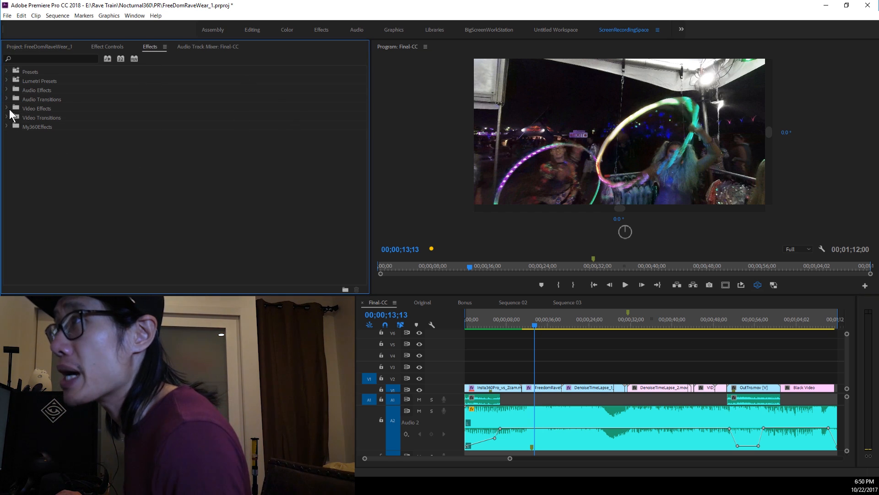
left_click(36, 59)
type("vr")
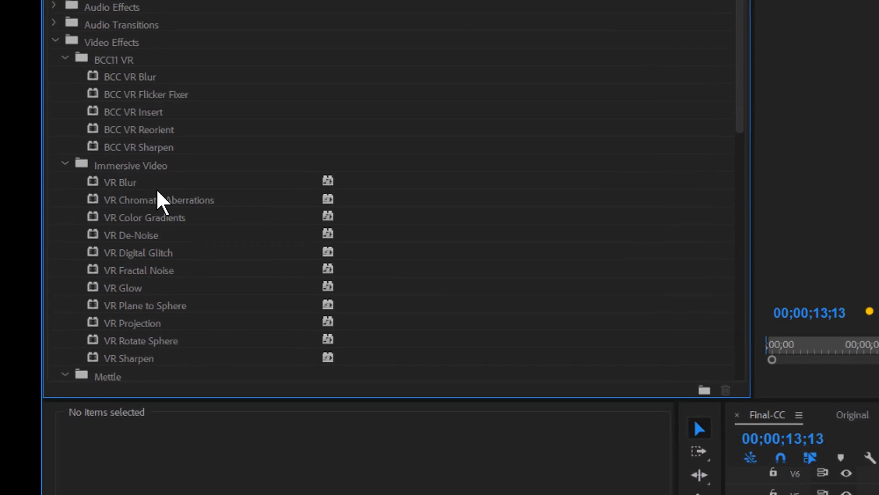
left_click(22, 106)
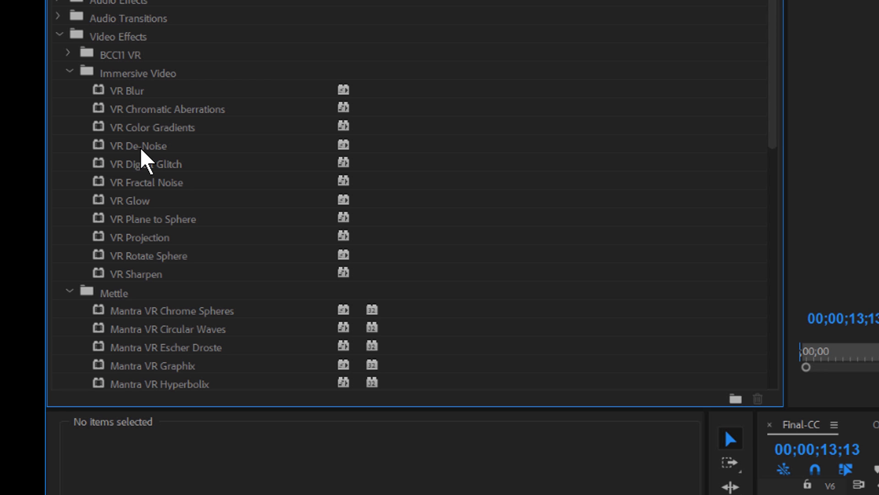
scroll(316, 255, "down", 2)
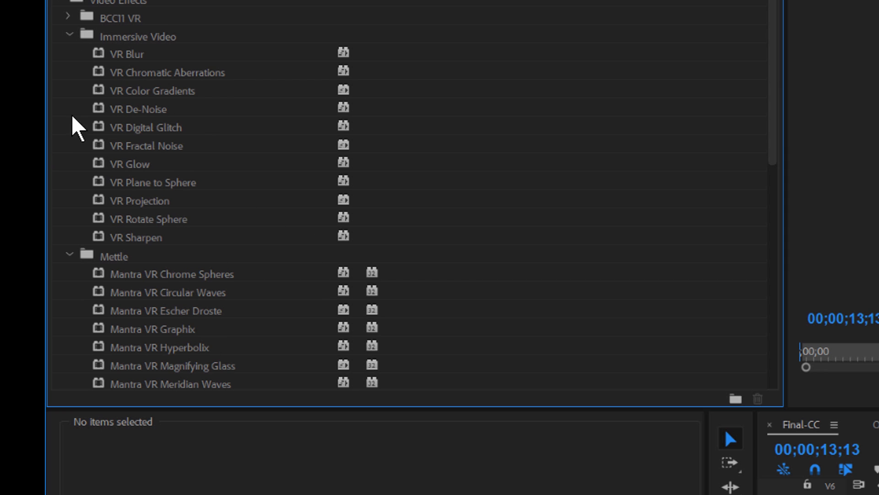
Step: Collapse the Video Effects folder and point out VR Plane to Sphere among the My360Effects items
left_click(60, 2)
left_click(58, 54)
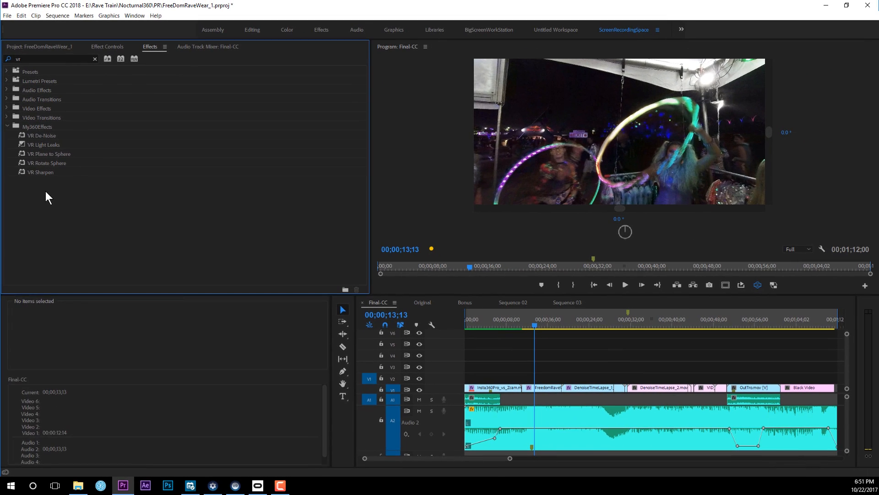
left_click(79, 157)
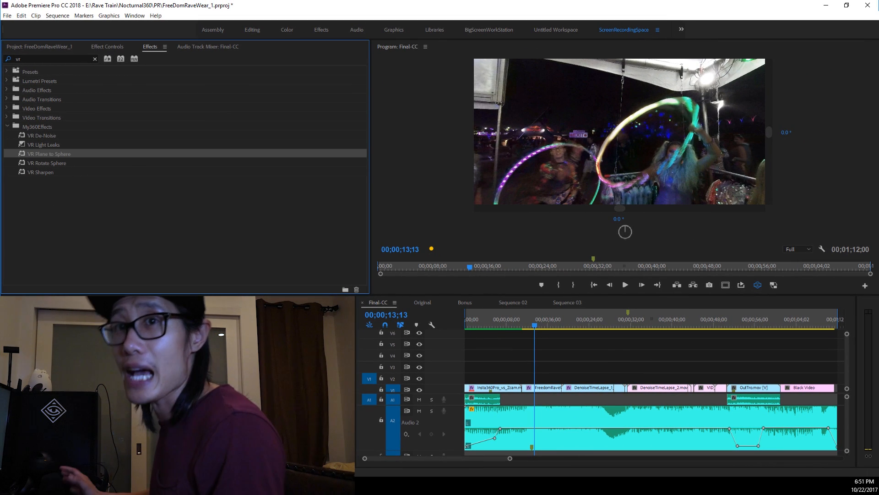
Step: Apply another VR Rotate Sphere effect to the FreedomRaveWear_booth_v1.mov clip in Final-CC and set its Pan (Y axis) to -22.0°
left_click(47, 161)
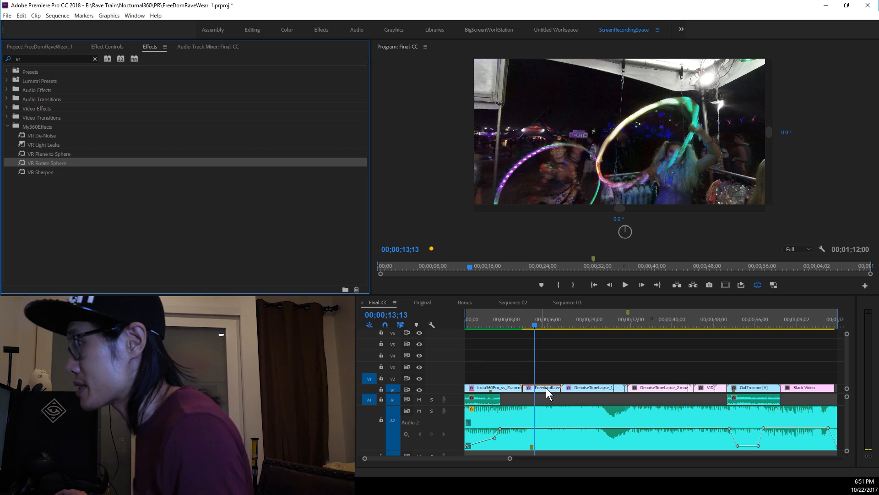
left_click(108, 47)
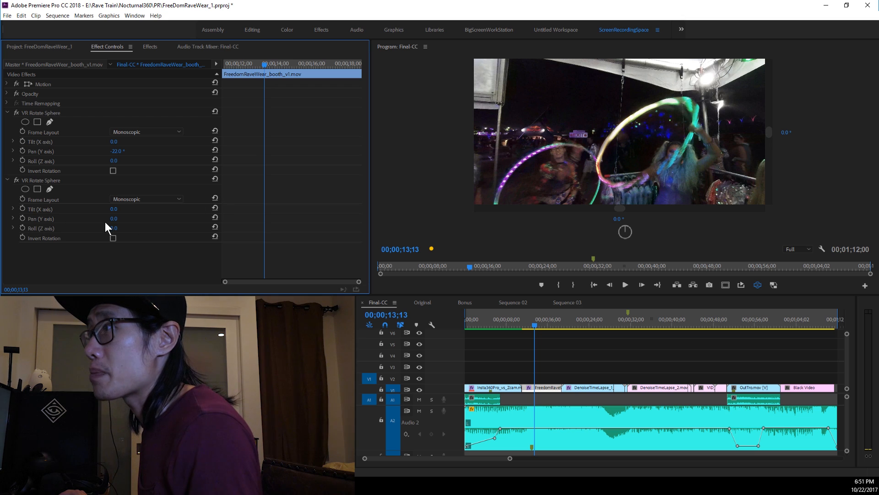
left_click_drag(117, 220, 105, 219)
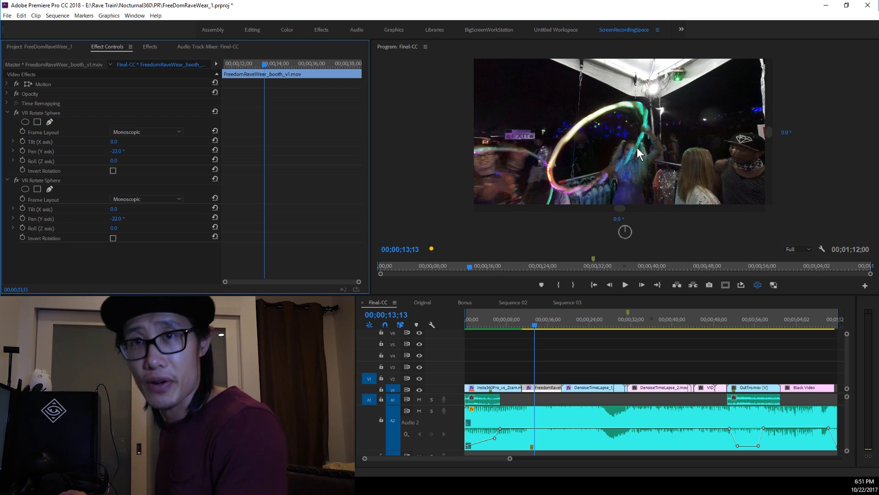
Step: Review the Final-CC footage at several points, select DenoiseTimeLapse_2.mov, and return the playhead to 00;00;10;05
left_click(584, 325)
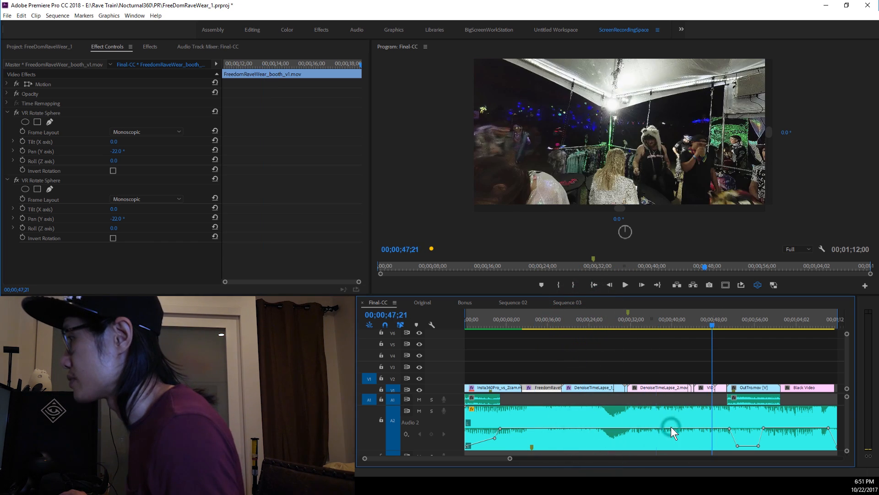
left_click(53, 180)
left_click(542, 353)
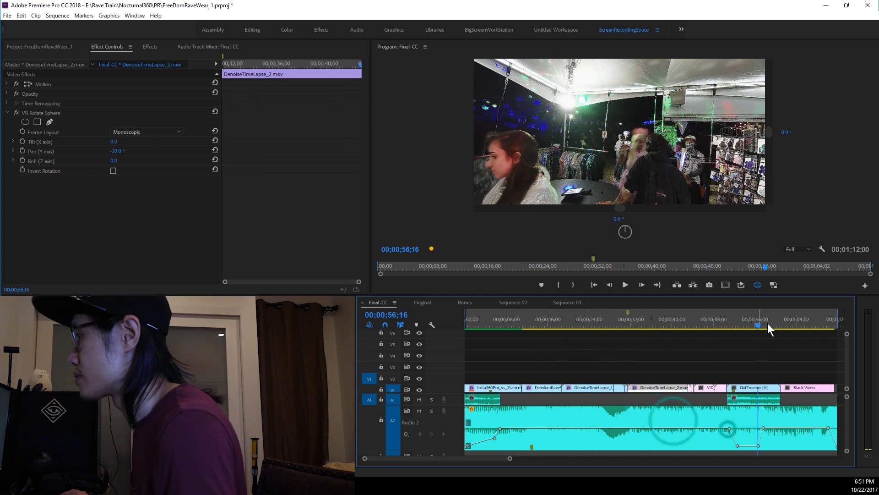
left_click(535, 326)
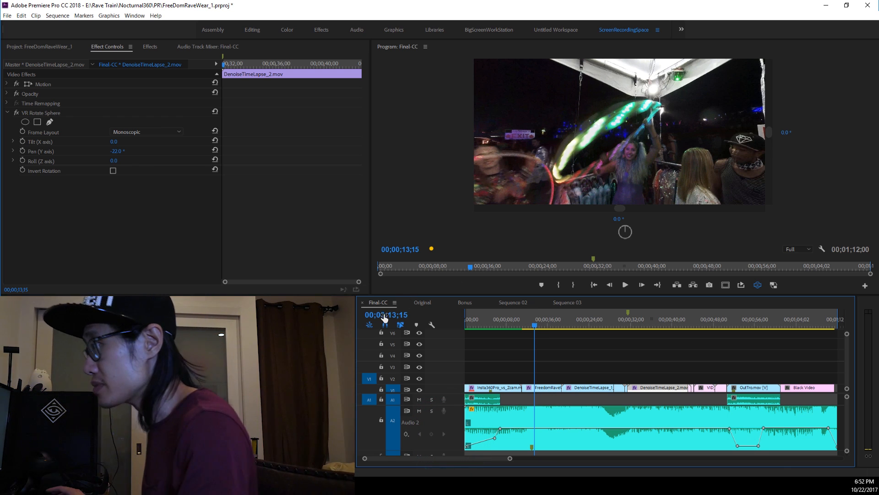
mouse_move(517, 324)
left_mouse_down()
mouse_move(529, 321)
mouse_move(518, 323)
left_mouse_up()
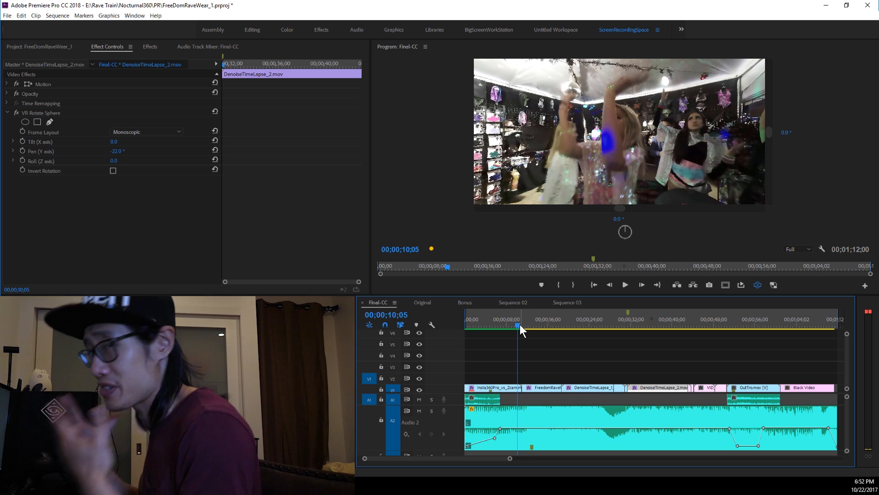
left_click(46, 205)
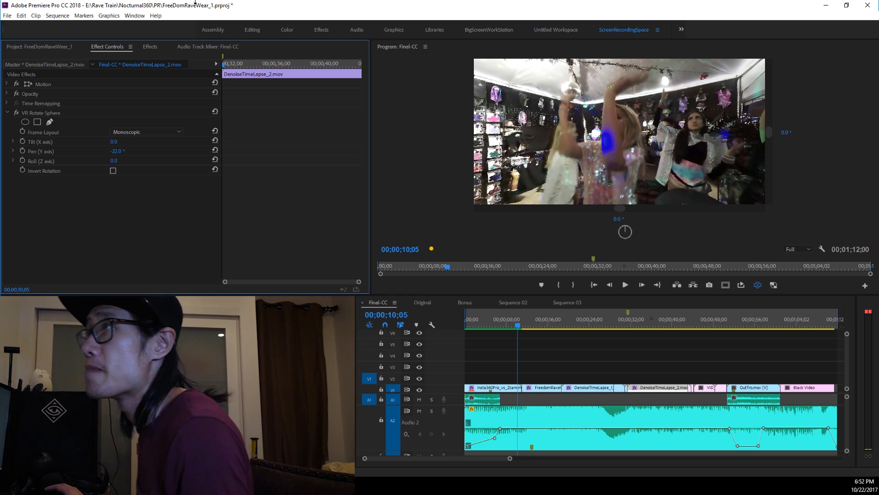
Step: Find the immersive video transitions and add VR Light Leaks at the cut between Insta360Pro_vs_Zcam.mov and FreedomRaveWear_booth_v1.mov
left_click(148, 48)
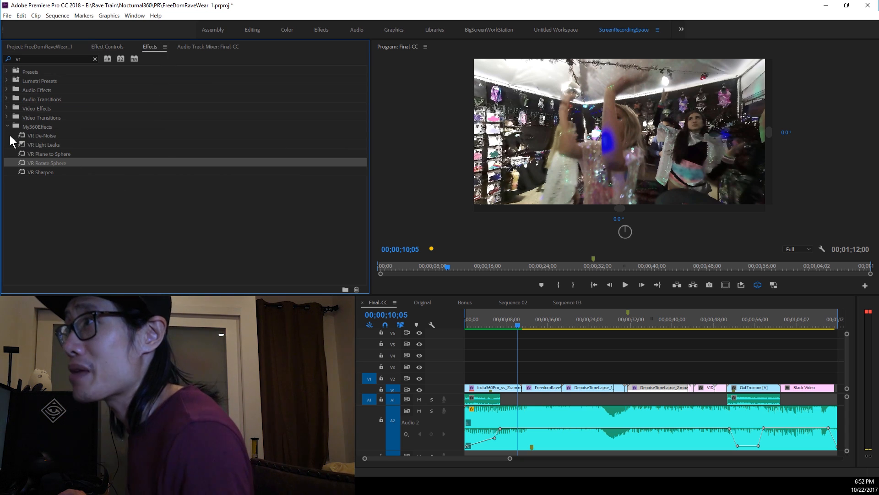
left_click(30, 59)
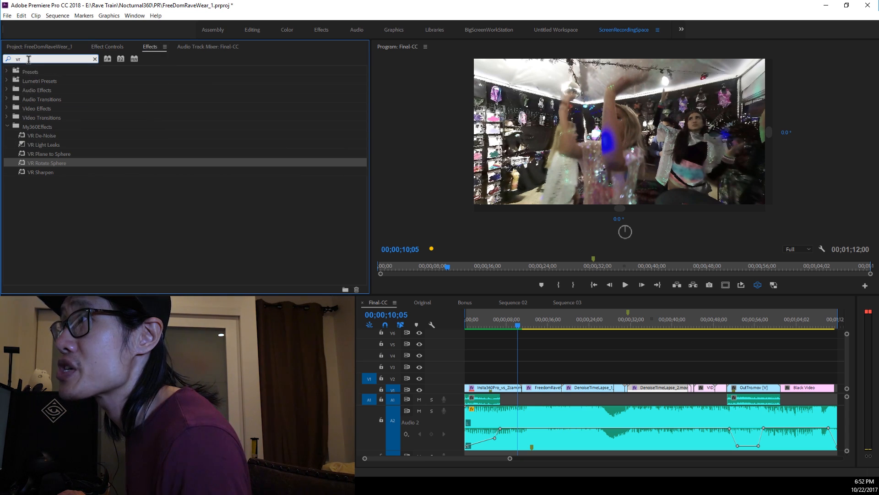
left_click(8, 125)
left_click(7, 117)
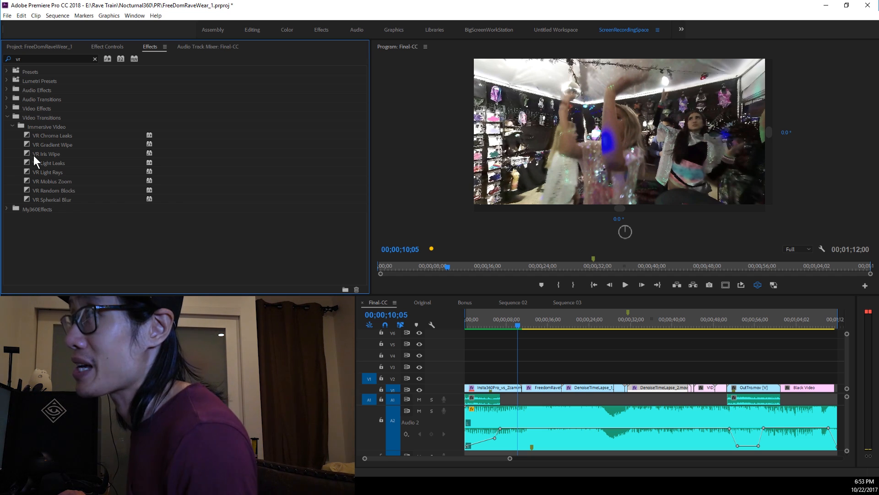
left_click(45, 163)
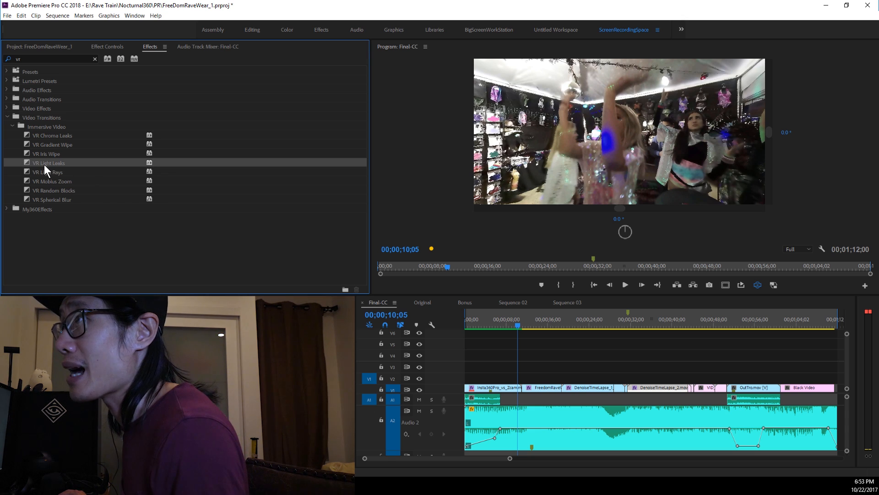
left_click_drag(441, 289, 520, 389)
Step: Preview the VR Light Leaks transition around 00;00;10;27 and look around its 360 view for seams
left_click_drag(522, 324, 521, 326)
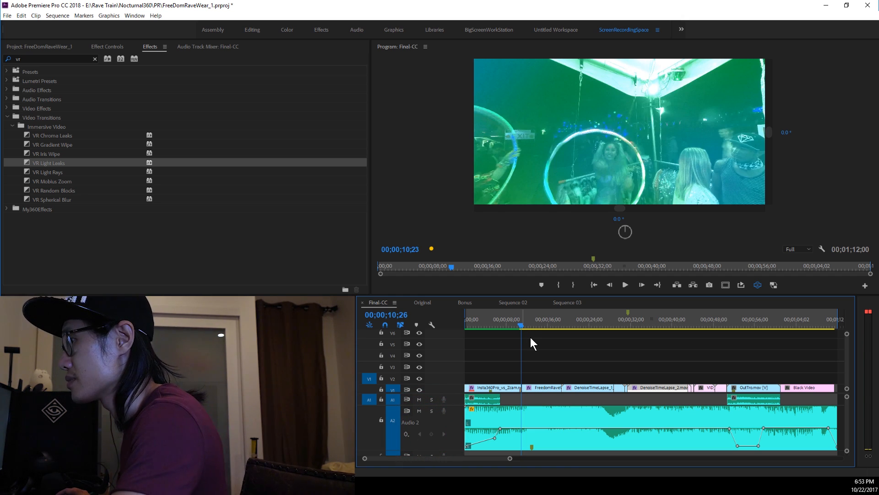
key("equal")
key("equal")
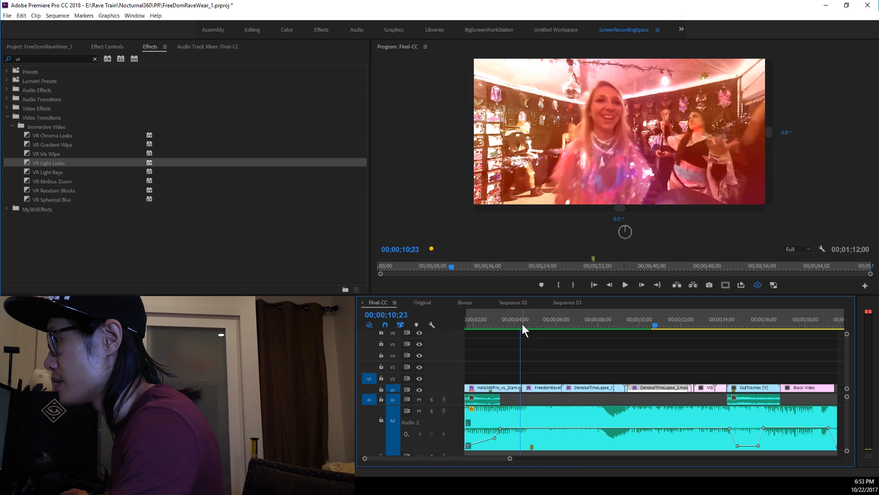
left_click_drag(656, 326, 658, 326)
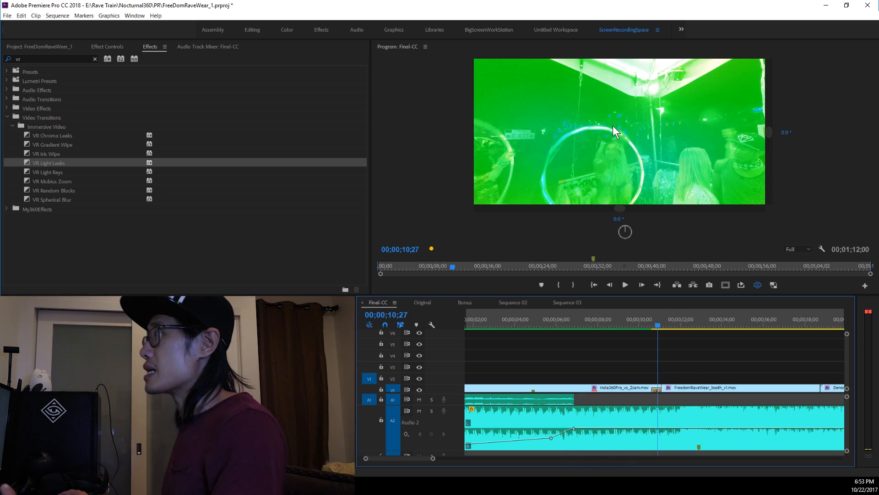
left_click_drag(613, 126, 663, 118)
left_click_drag(489, 175, 576, 92)
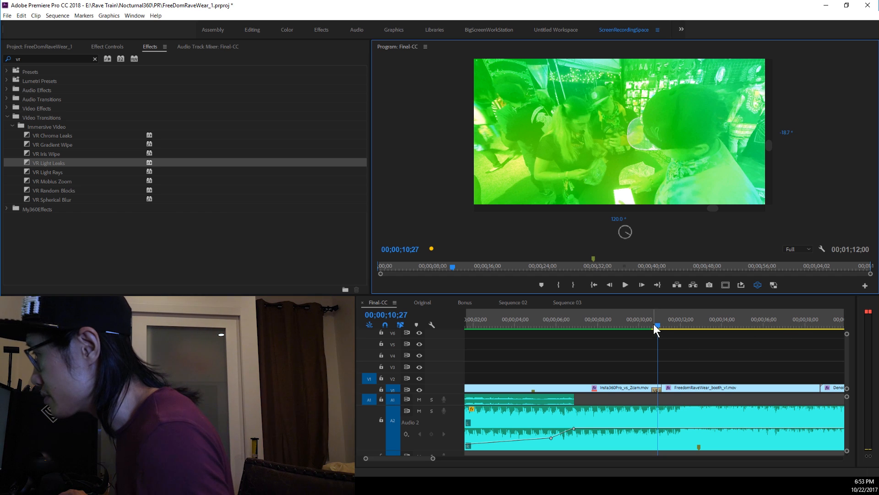
left_click_drag(654, 325, 667, 323)
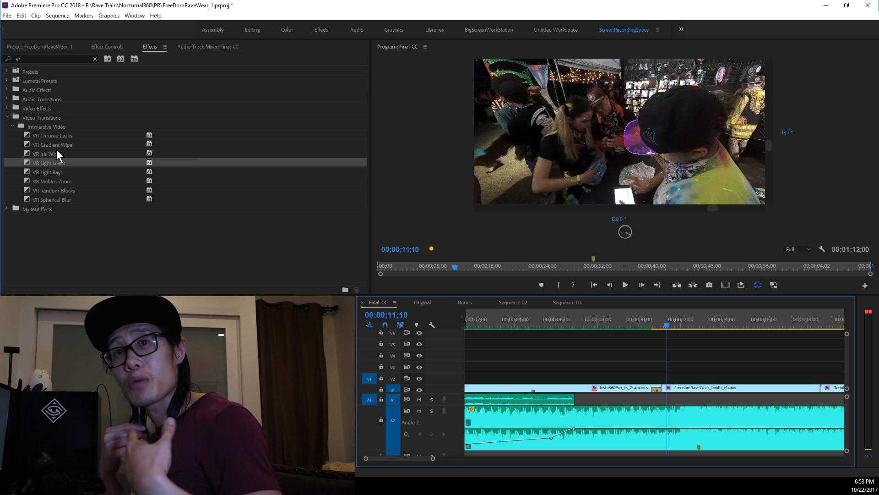
left_click(40, 164)
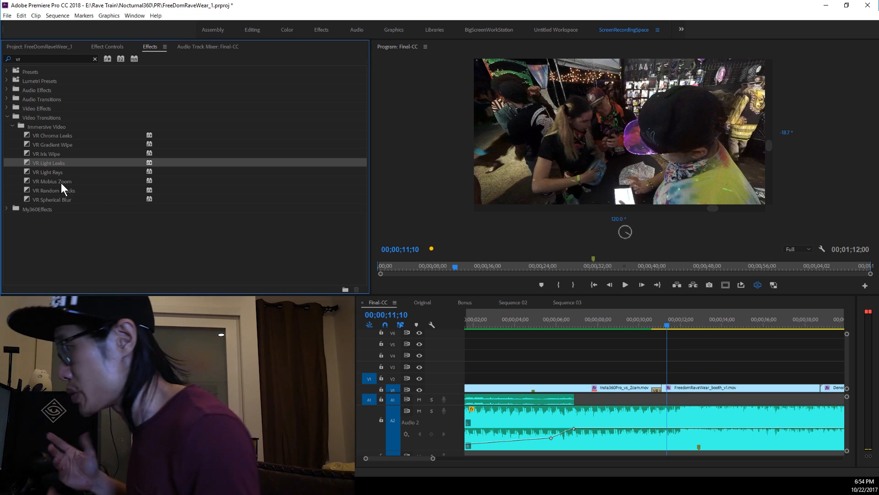
Step: Place WithYouTubeText.mov on track V2 above the Black Video clip, around 00;01;02;13, and view it in the VR video display
left_click(613, 324)
key("minus")
key("minus")
key("minus")
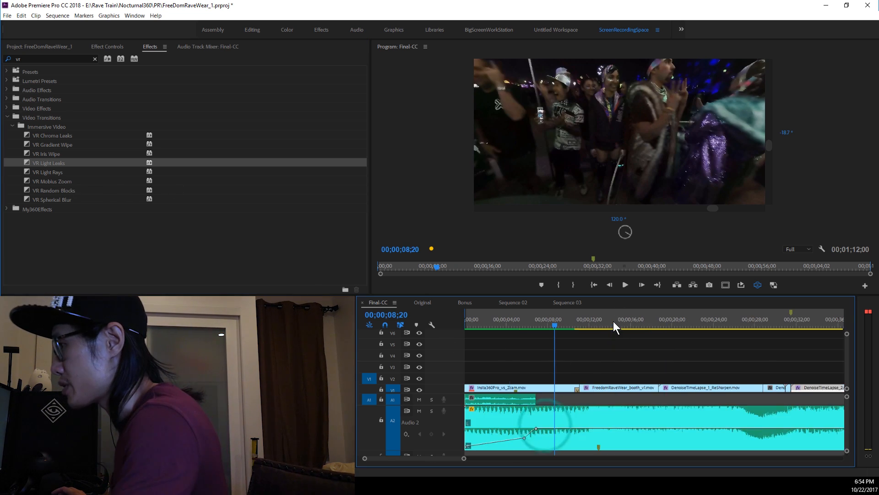
left_click(629, 323)
left_click_drag(628, 321, 626, 323)
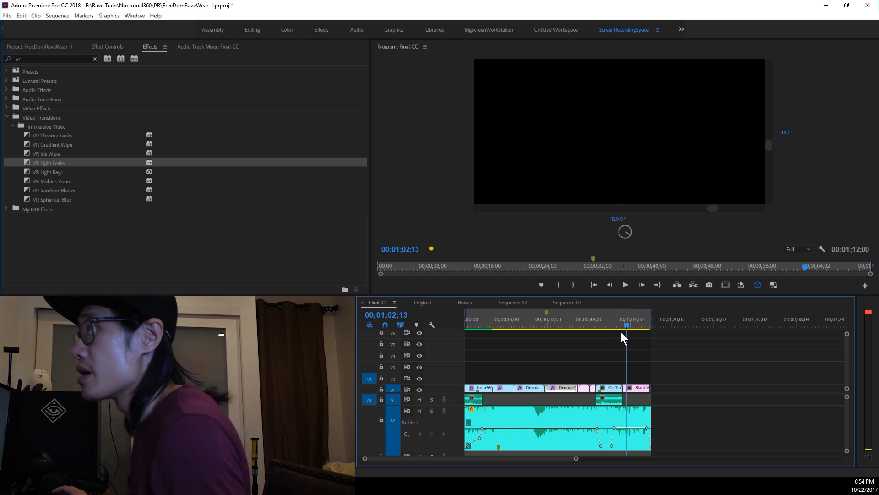
left_click(28, 48)
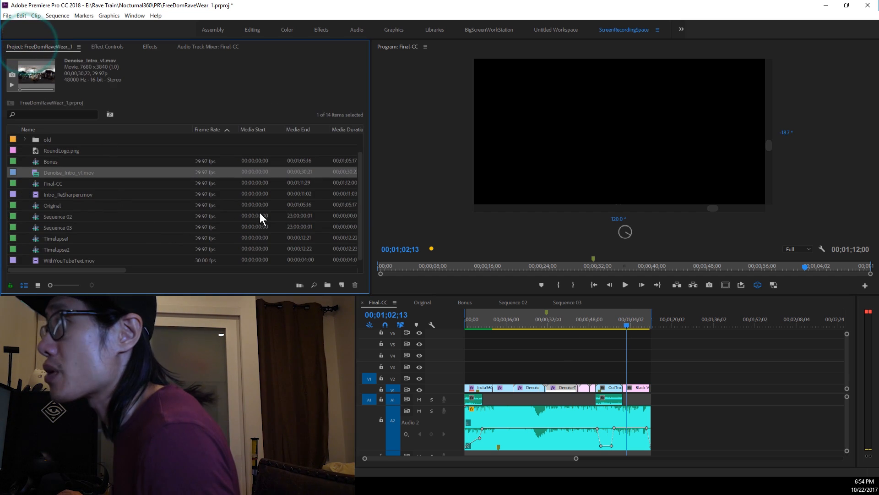
left_click(58, 260)
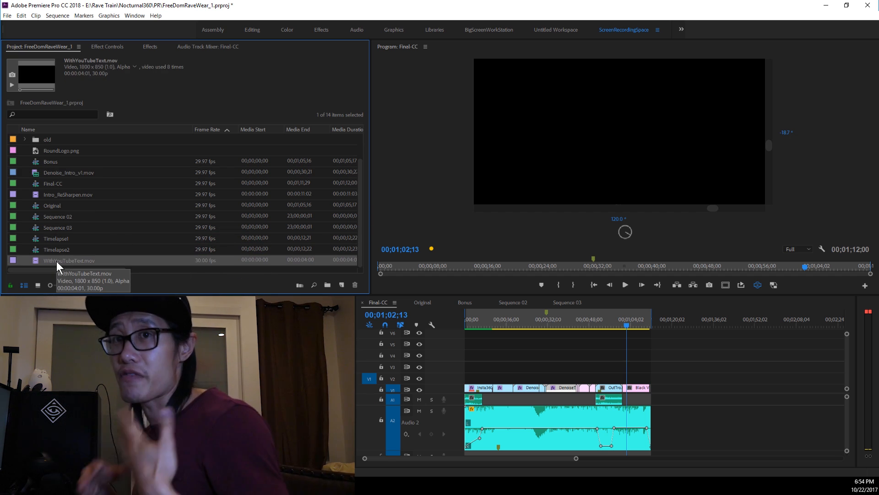
left_click_drag(57, 261, 629, 382)
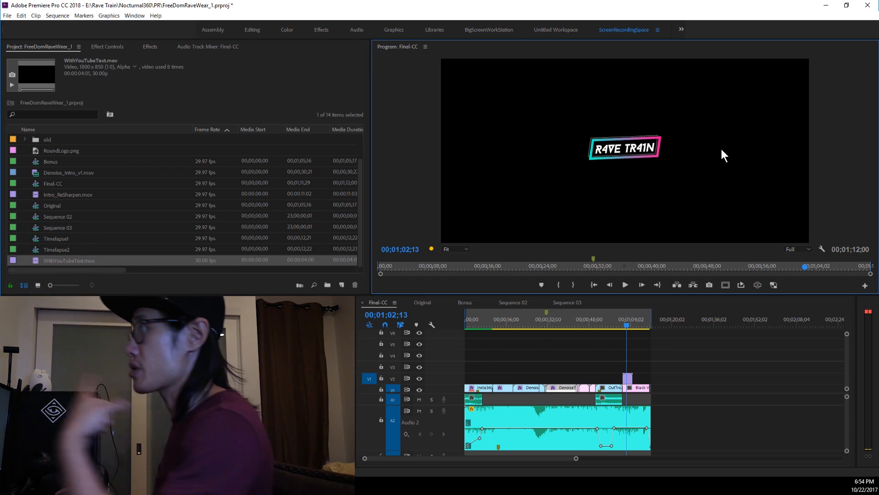
left_click(758, 284)
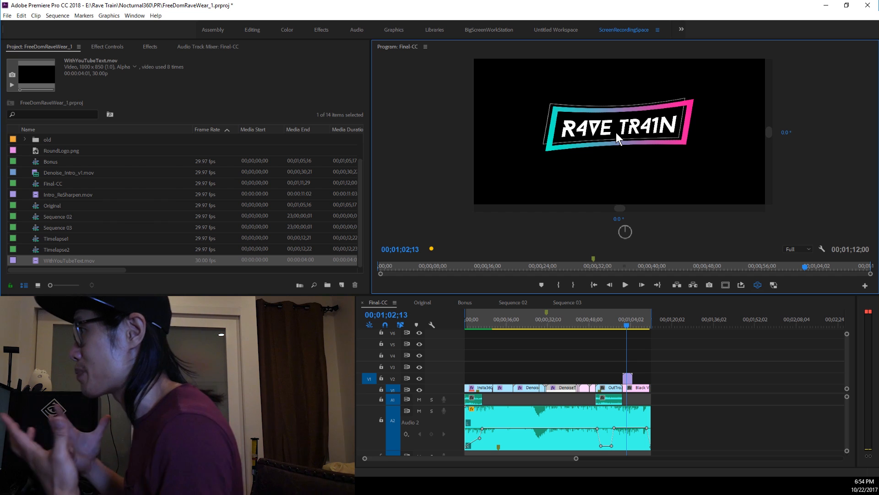
Step: Apply VR Plane to Sphere from My360Effects to the WithYouTubeText.mov clip on track V2
left_click(148, 48)
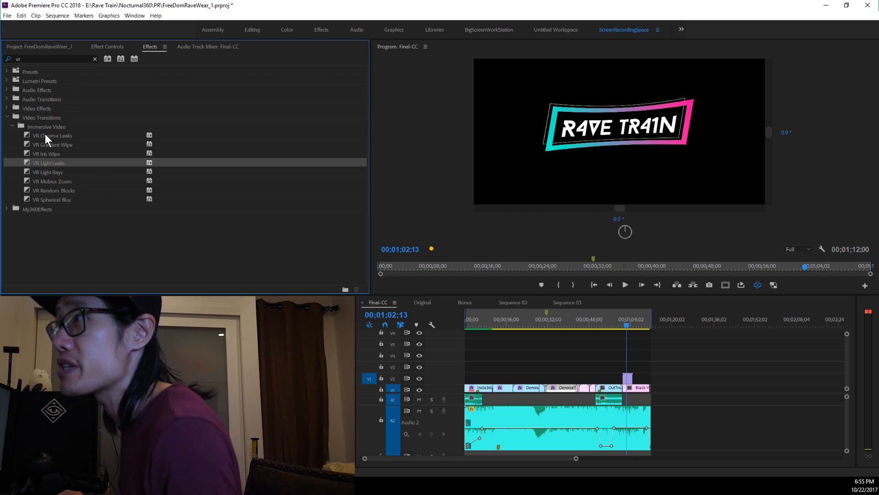
left_click(7, 108)
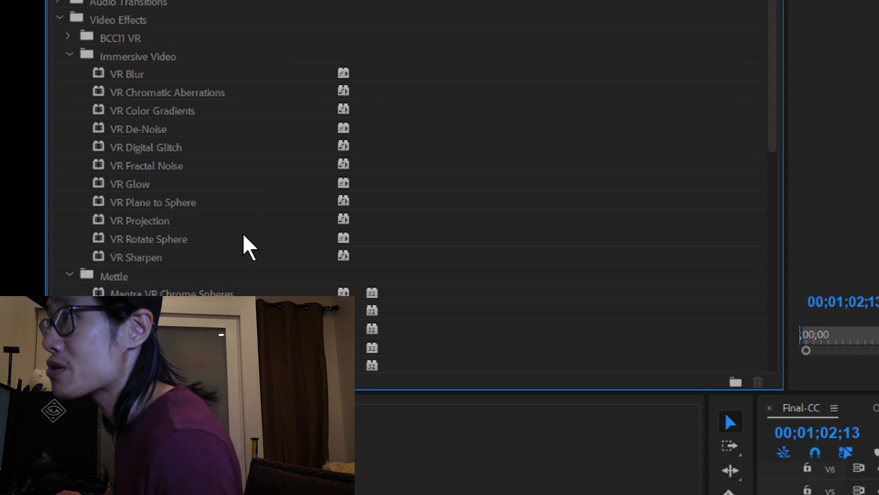
scroll(183, 183, "down", 2)
scroll(91, 69, "up", 2)
left_click(60, 17)
left_click(59, 38)
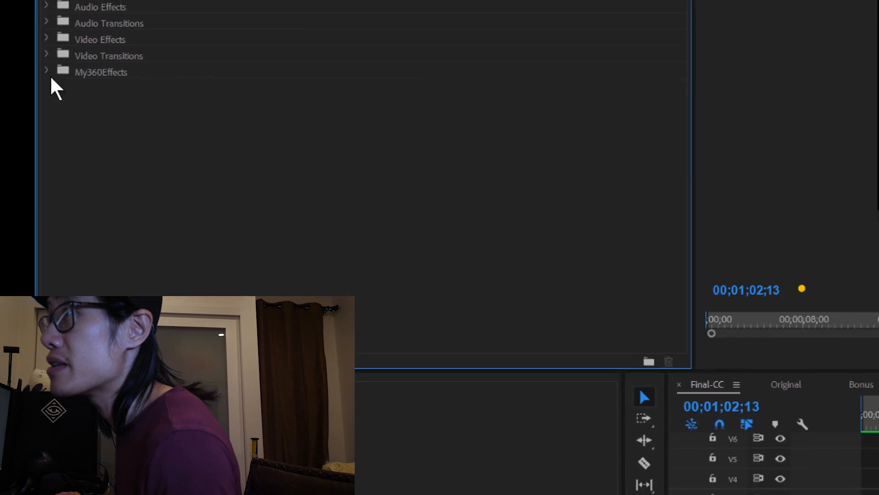
left_click(49, 67)
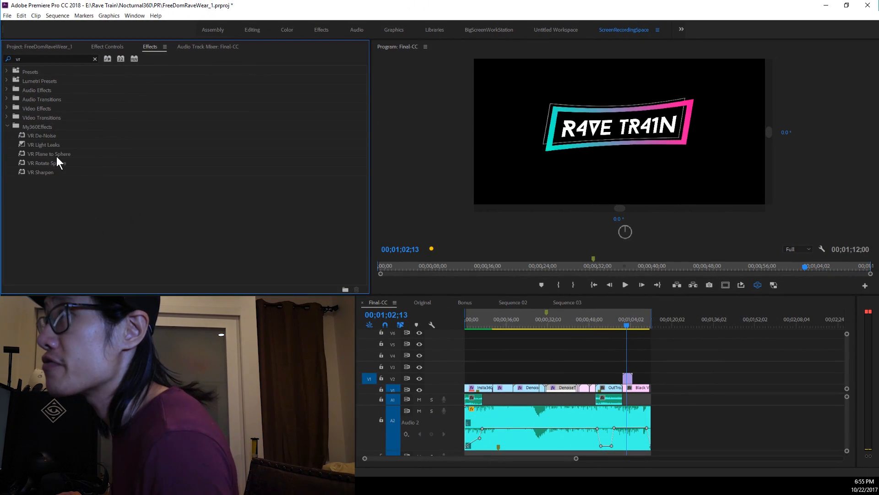
left_click_drag(37, 154, 629, 376)
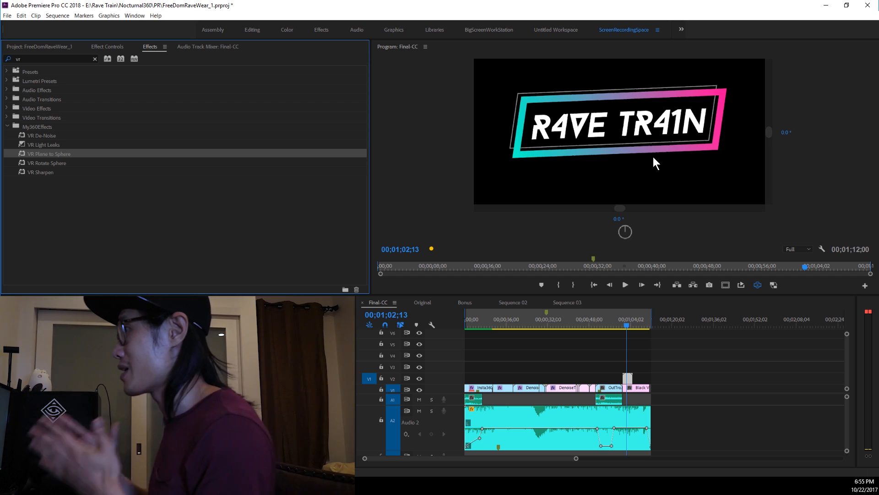
Step: Set the Scale (Degrees) of the VR Plane to Sphere effect on WithYouTubeText.mov to 30.00
left_click(103, 45)
left_click_drag(116, 142, 34, 147)
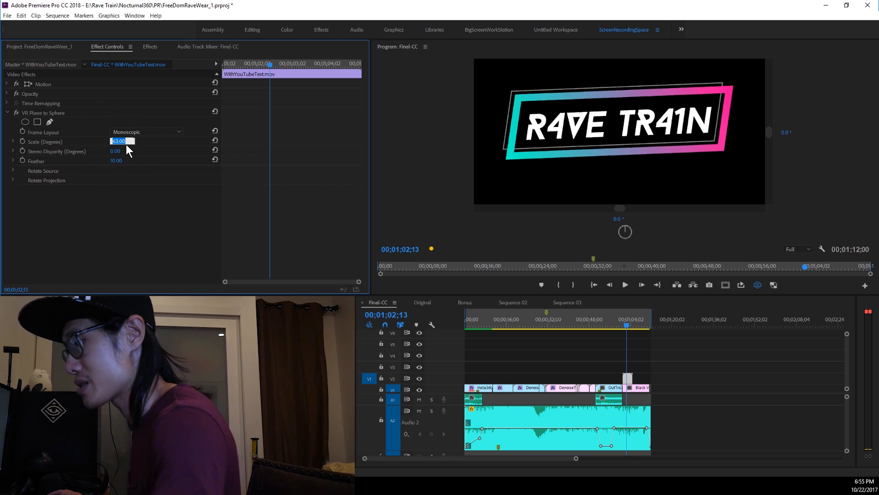
type("30")
key("Return")
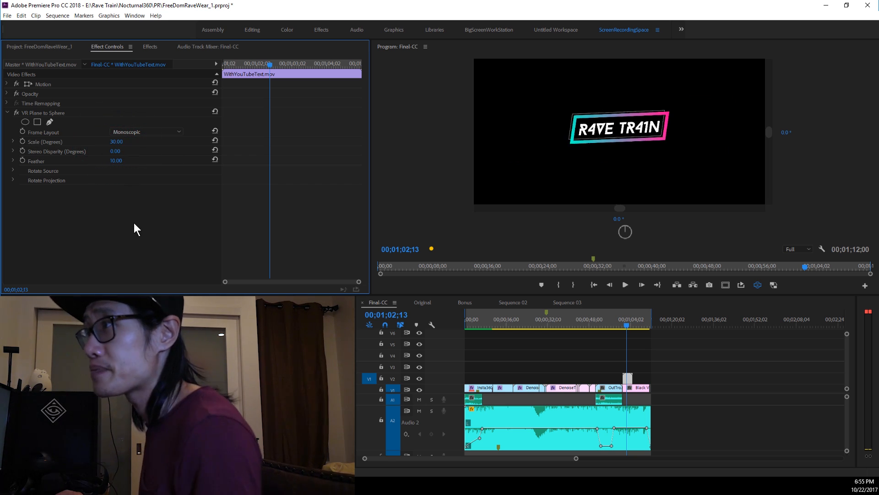
Step: Look around the 360 view of the Rave Train logo and check its text at 00;01;04;11
left_click_drag(459, 209, 589, 160)
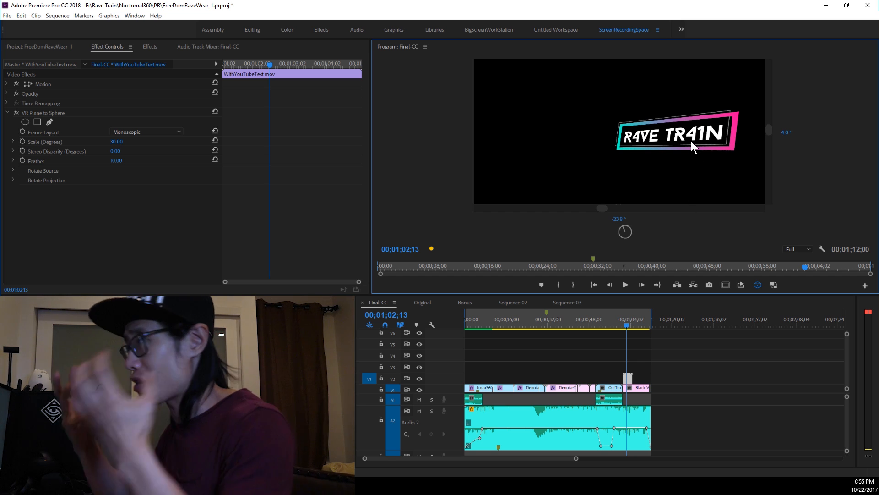
left_click_drag(563, 129, 696, 120)
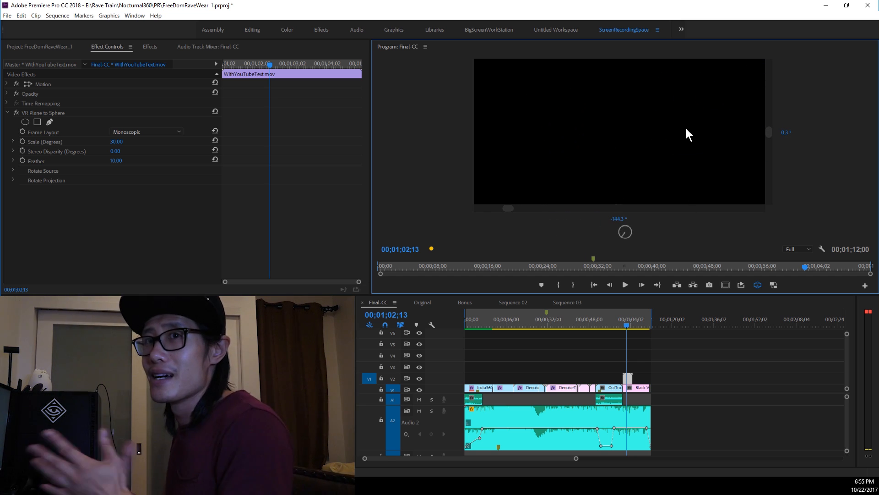
left_click_drag(634, 190, 615, 147)
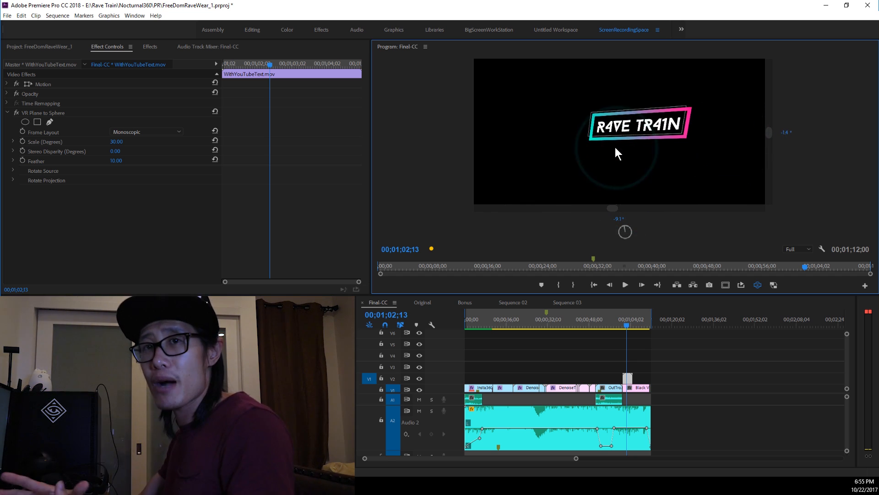
left_click(631, 320)
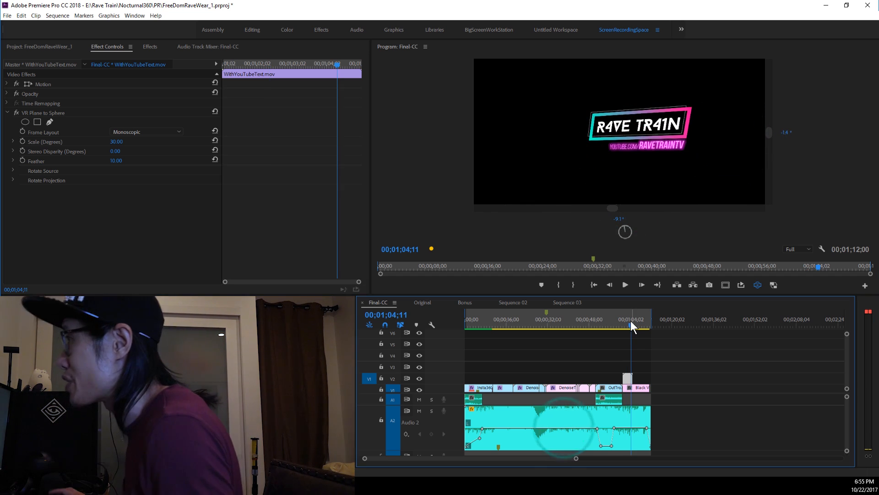
left_click_drag(634, 144, 617, 141)
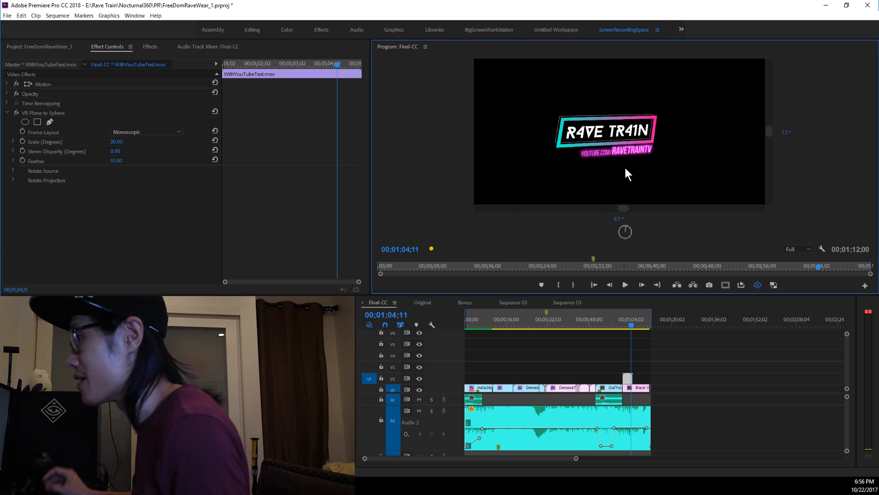
Step: Duplicate the WithYouTubeText.mov clip from track V2 onto tracks V3, V4 and V5 at the same time position
left_click(563, 486)
left_click(629, 379)
key("=")
key("=")
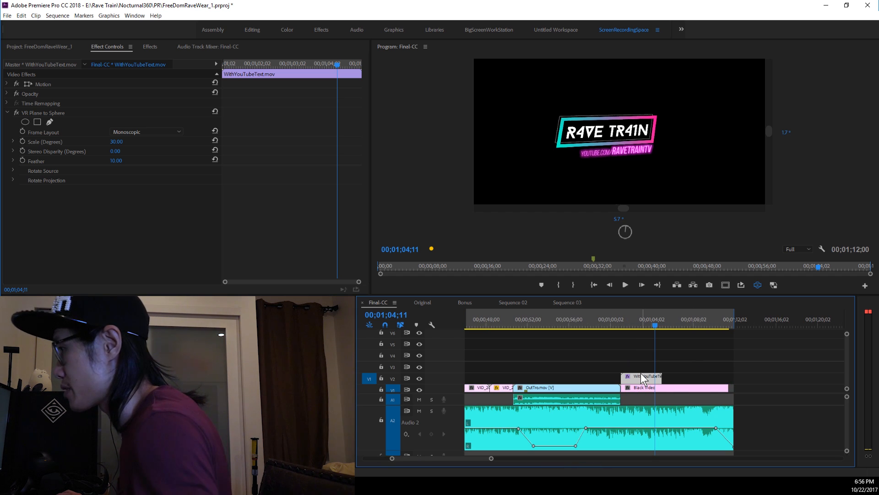
key("alt")
left_click_drag(641, 379, 641, 344)
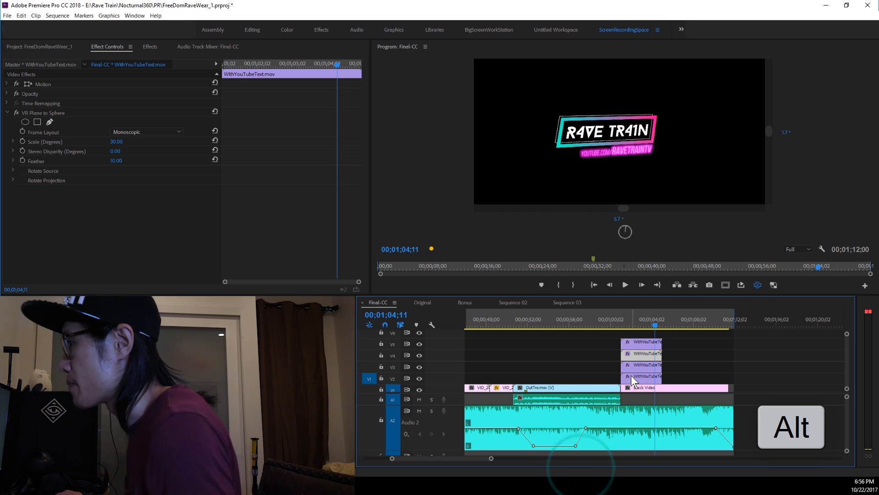
Step: Set the Projection Pan (Y axis) of VR Plane to Sphere on the V3 WithYouTubeText.mov clip to 90° and look at that side
left_click(13, 180)
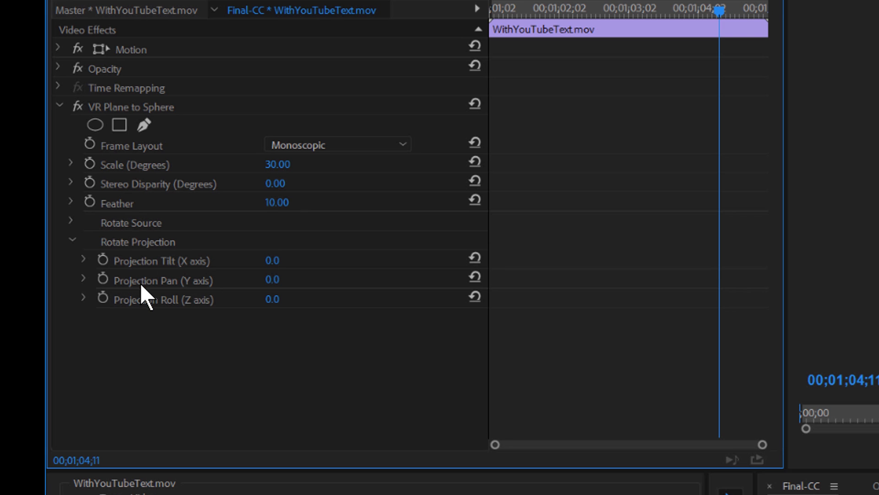
left_click(273, 280)
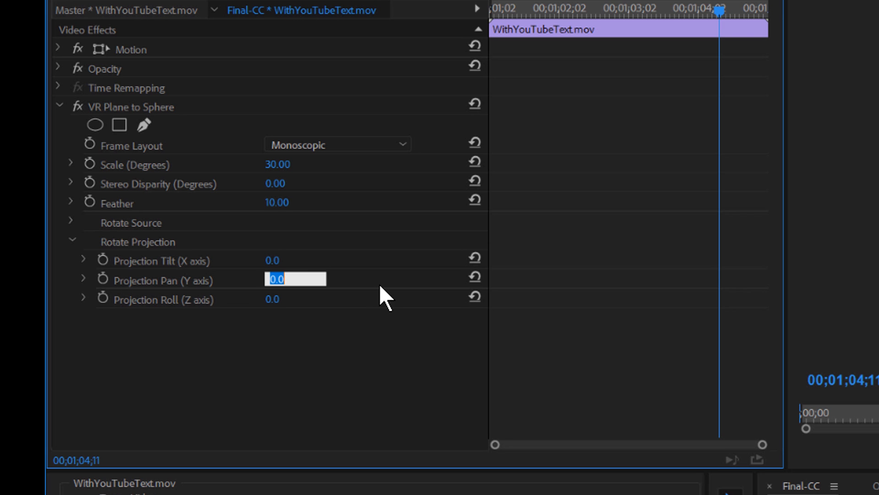
type("90")
key("Return")
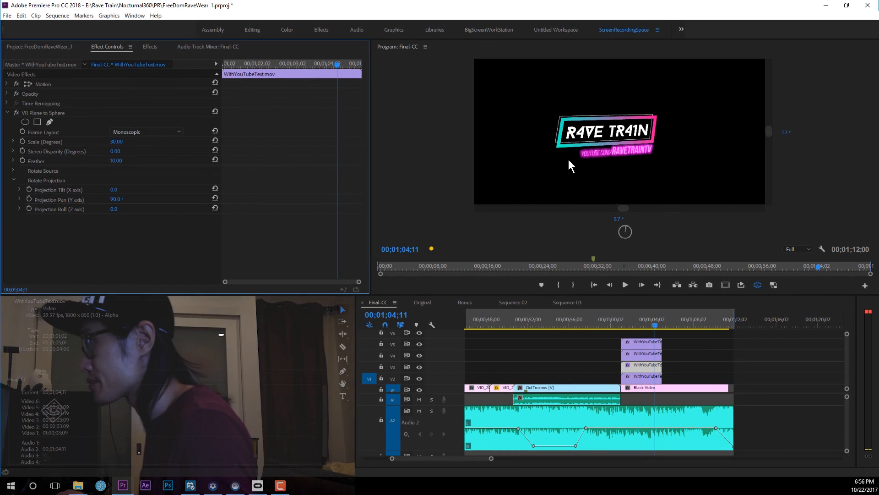
left_click_drag(625, 142, 643, 129)
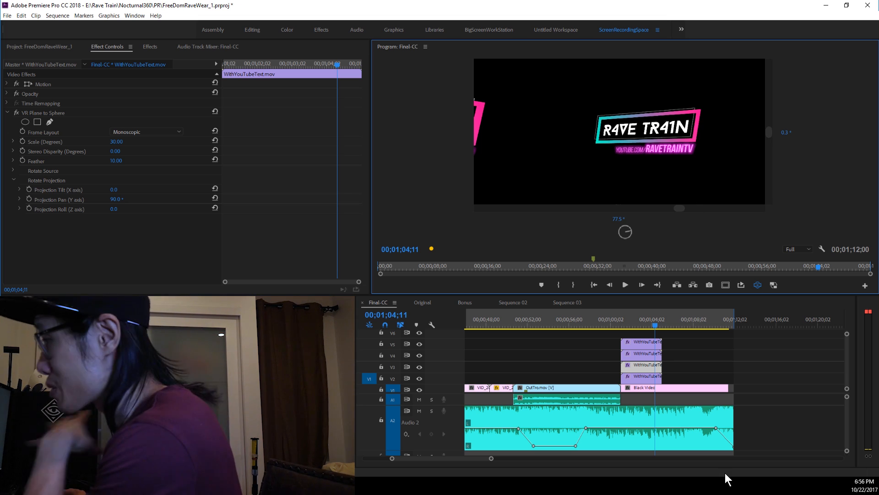
Step: Set the Projection Pan (Y axis) of VR Plane to Sphere on the V4 WithYouTubeText.mov clip to 180° and look behind
left_click(640, 357)
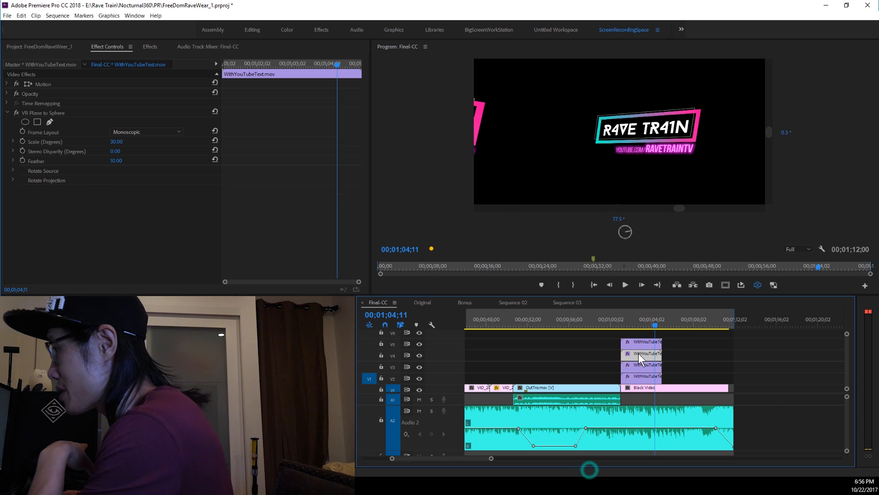
left_click(13, 180)
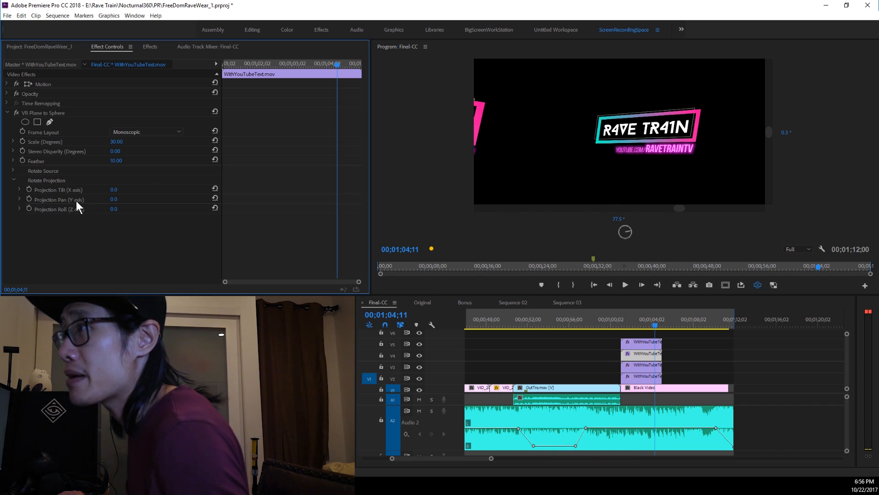
left_click(114, 199)
type("18")
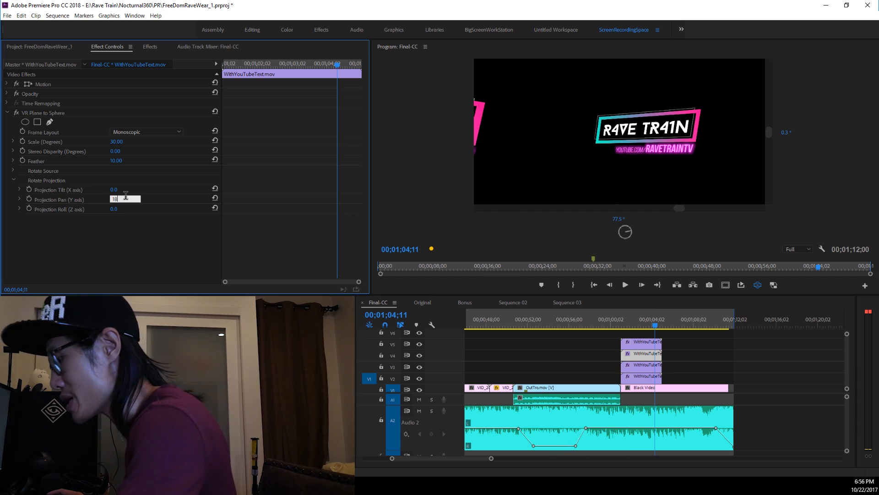
type("0")
left_click_drag(689, 133, 673, 112)
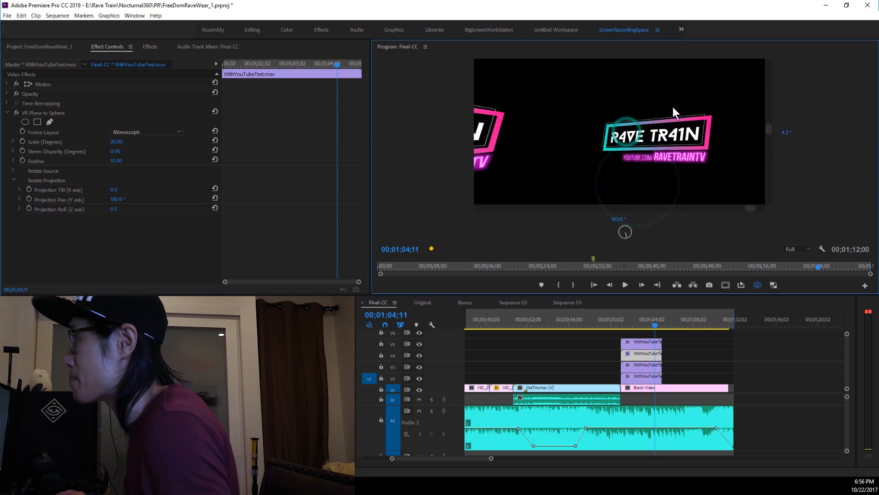
Step: Set the Projection Pan (Y axis) of the V5 WithYouTubeText.mov clip to 270° and look around at the logo copies
left_click(627, 347)
left_click(56, 206)
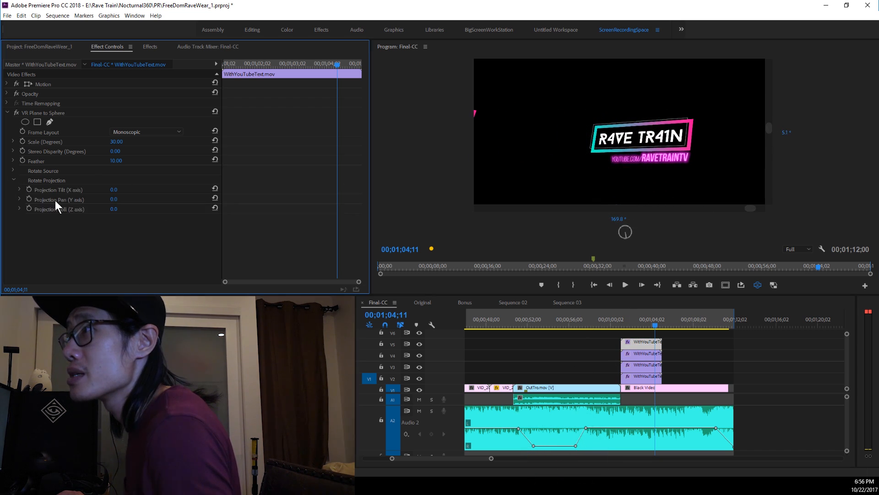
type("27")
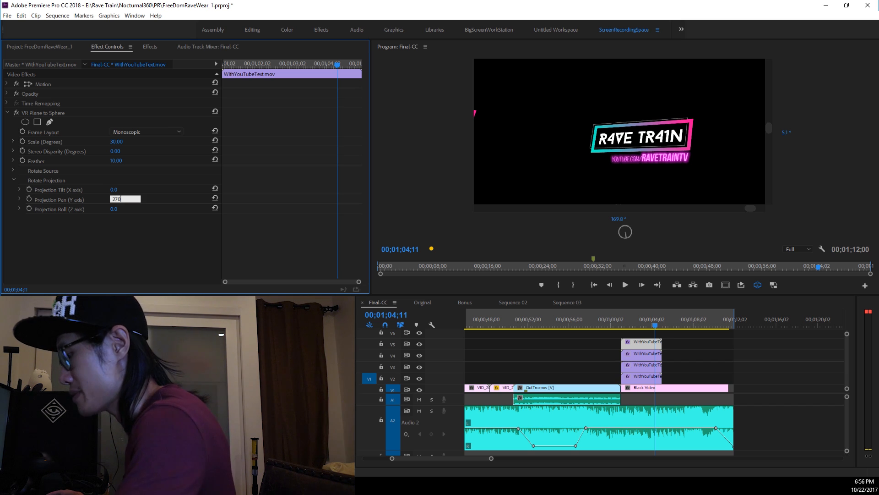
type("0")
key("Return")
left_click_drag(737, 144, 651, 143)
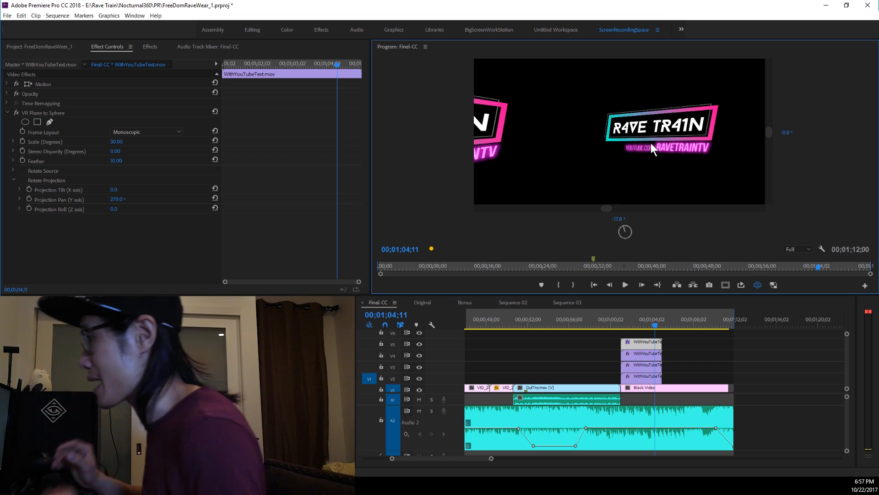
Step: Look down at the tripod area at the sequence start and place RoundLogo.png on track V2 above the first clip
key("Home")
key("backslash")
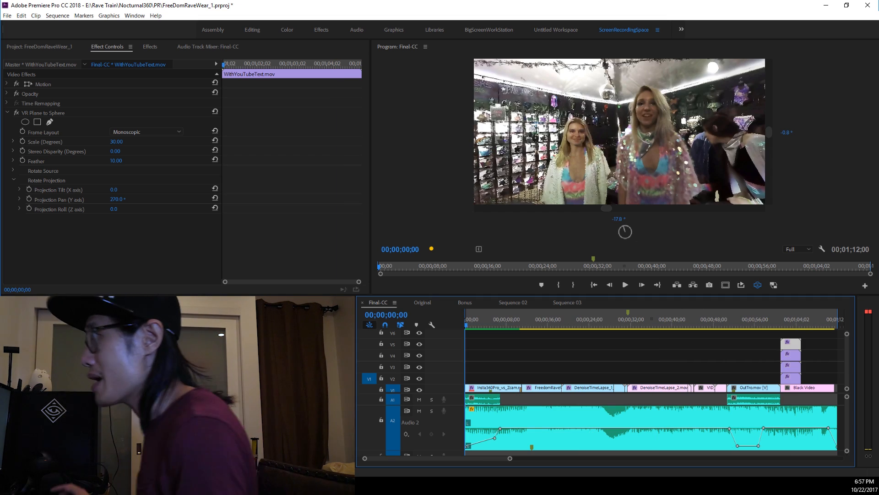
left_click_drag(600, 153, 592, 130)
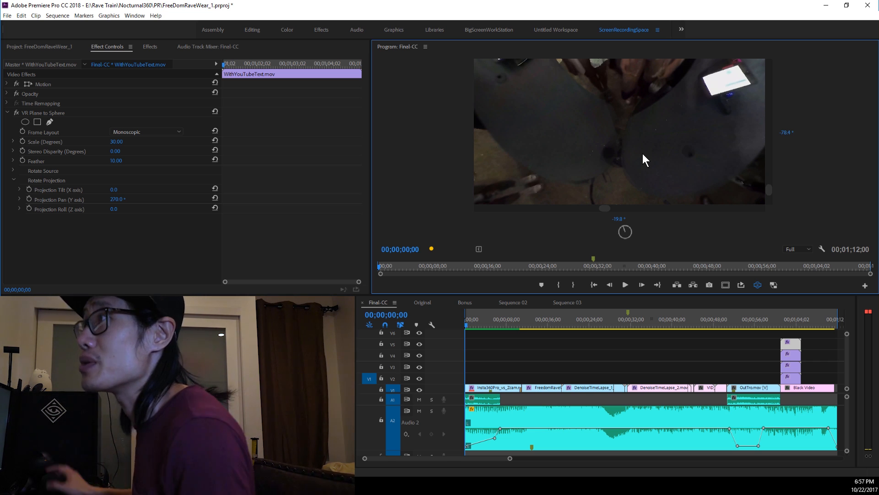
left_click(37, 47)
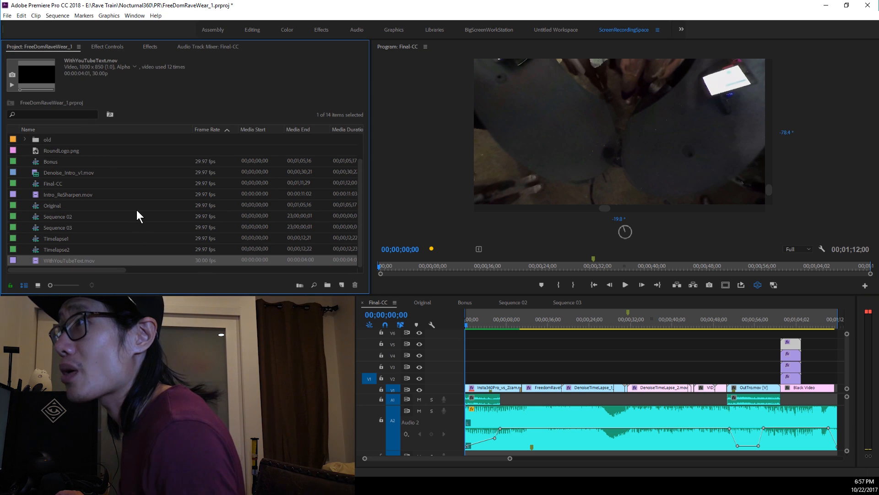
left_click(54, 157)
left_click_drag(54, 154, 501, 379)
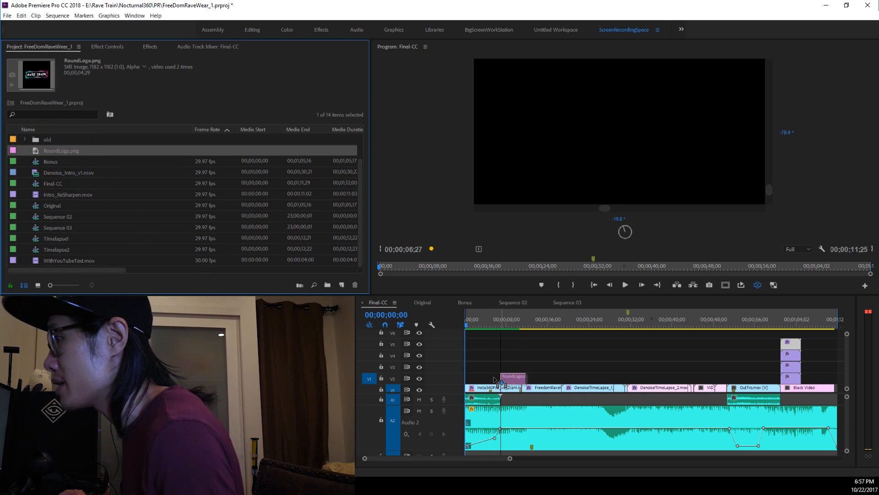
Step: Compare the round logo at 00;00;01;23 in VR video display and in the flat equirectangular frame
left_click(757, 286)
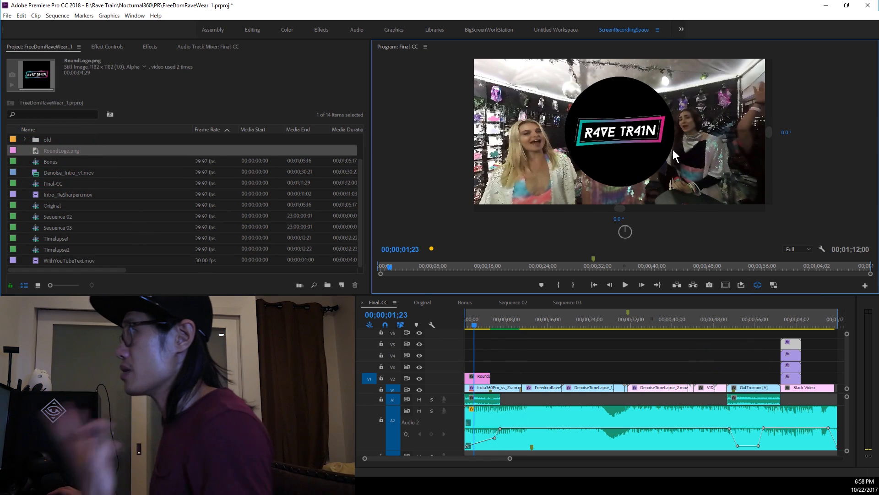
left_click(758, 283)
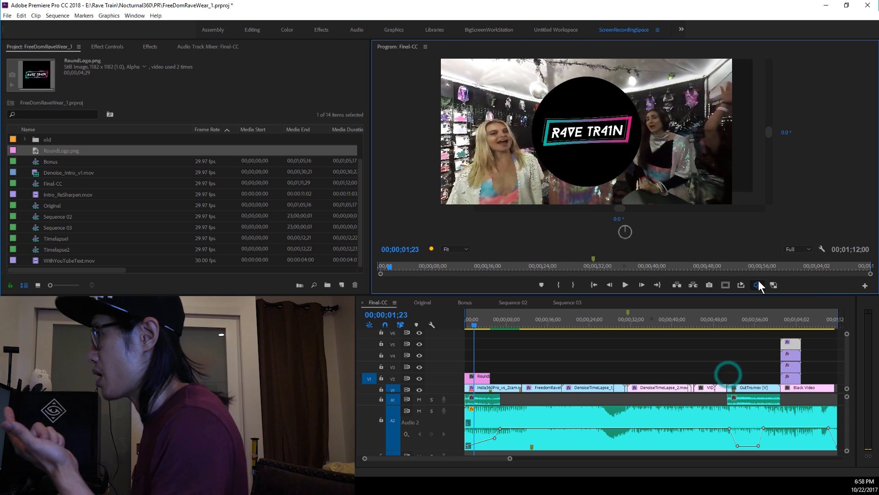
left_click(756, 284)
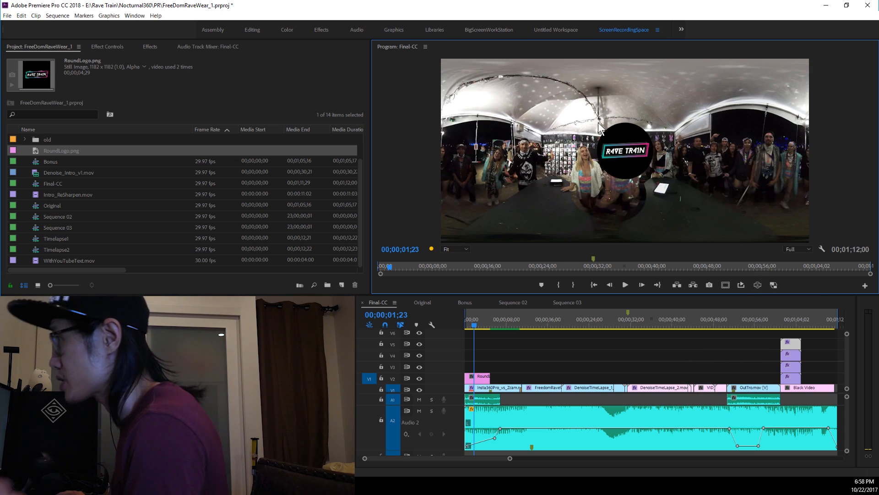
Step: Apply VR Plane to Sphere from My360Effects to the RoundLogo.png clip on track V2 and open its settings
left_click(106, 48)
left_click(153, 48)
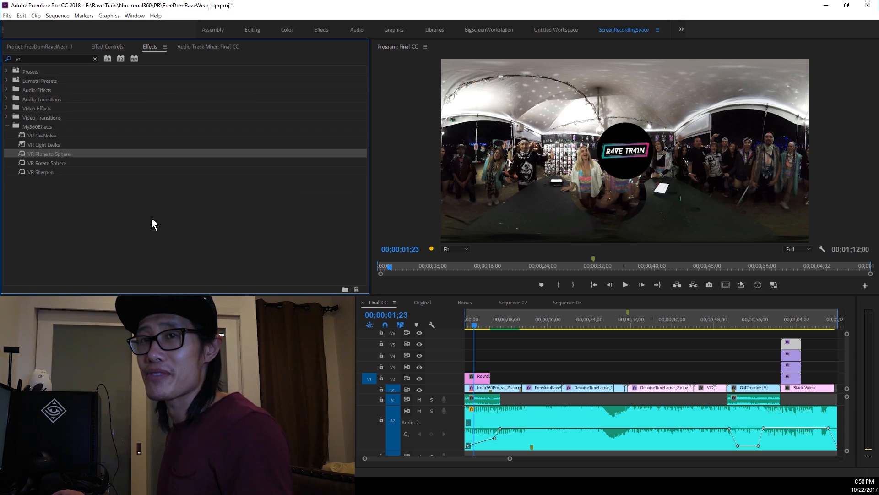
left_click(36, 163)
left_click(35, 155)
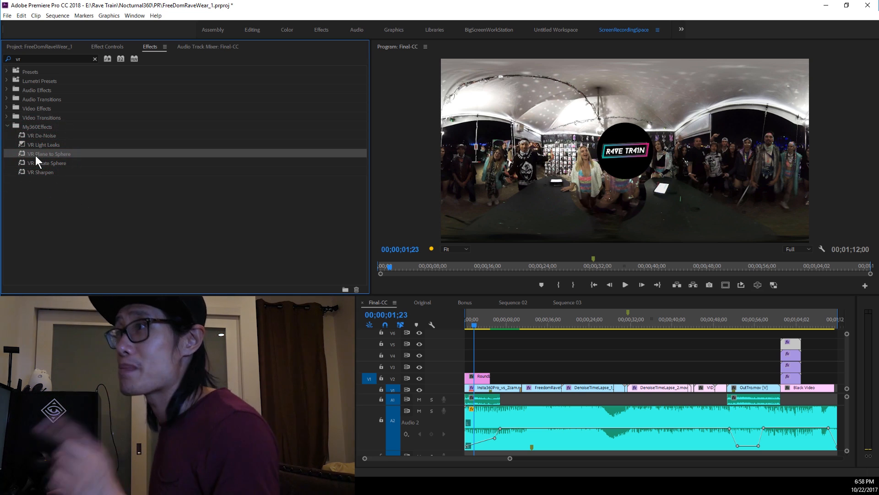
left_click_drag(21, 154, 480, 378)
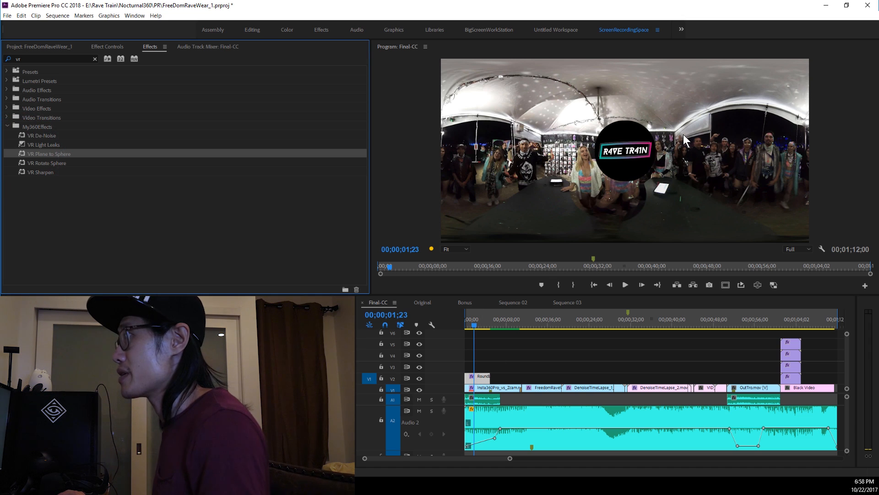
left_click(116, 49)
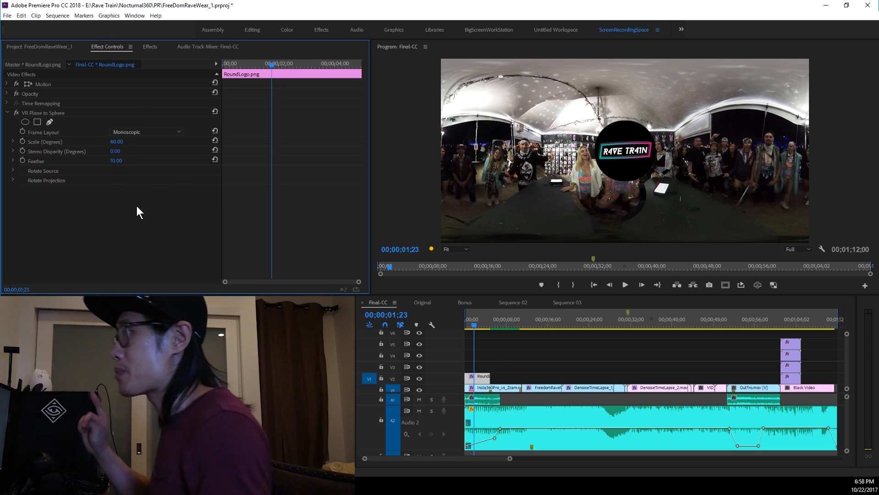
Step: Look down at the floor in VR video display and set RoundLogo.png's Projection Tilt (X axis) to 90°
left_click(758, 284)
left_click_drag(603, 131, 579, 113)
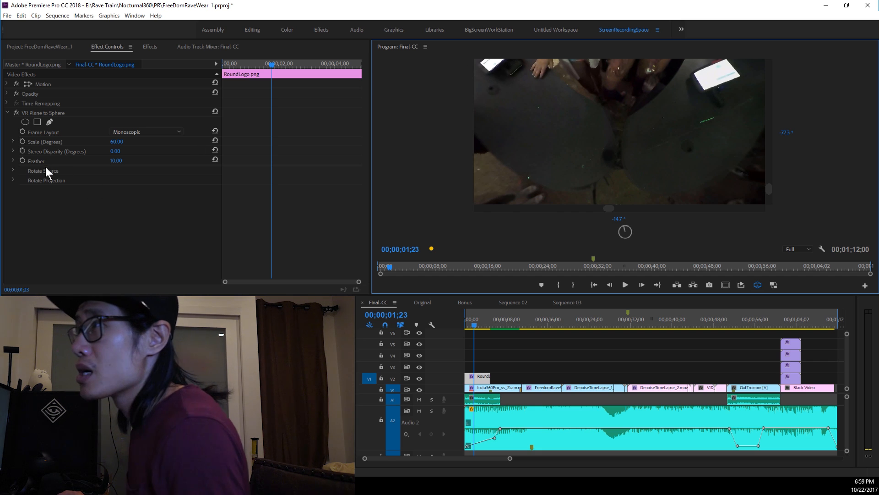
left_click(14, 179)
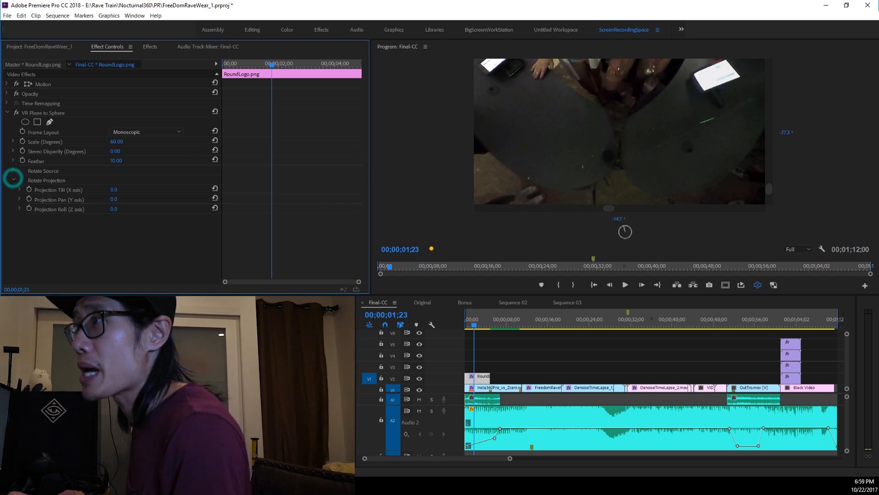
left_click(114, 189)
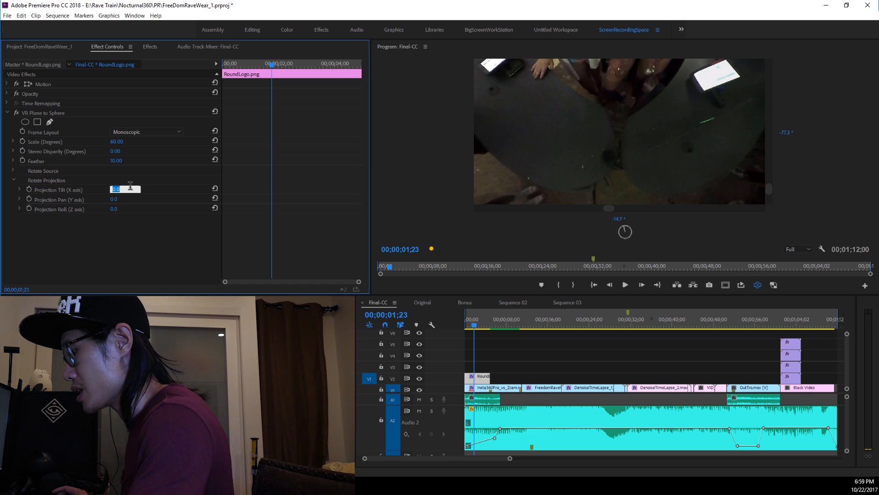
type("90")
key("Return")
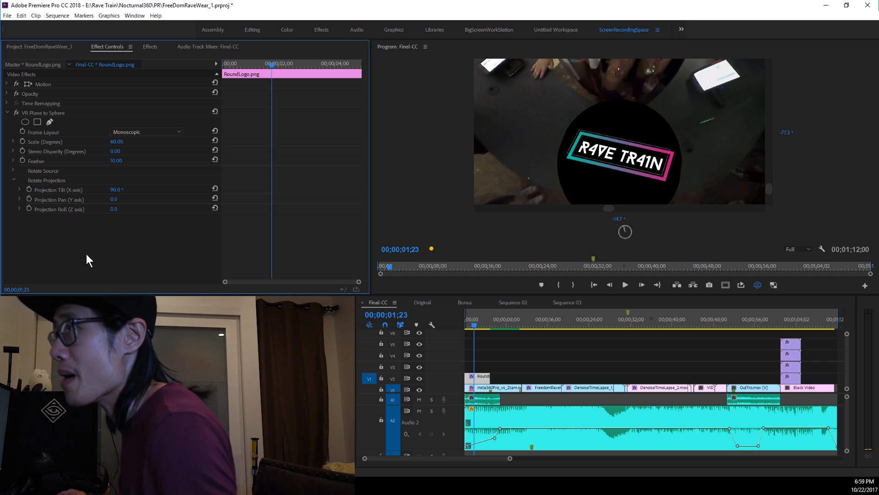
Step: Set the Scale (Degrees) of VR Plane to Sphere on RoundLogo.png to 30.00
left_click(119, 141)
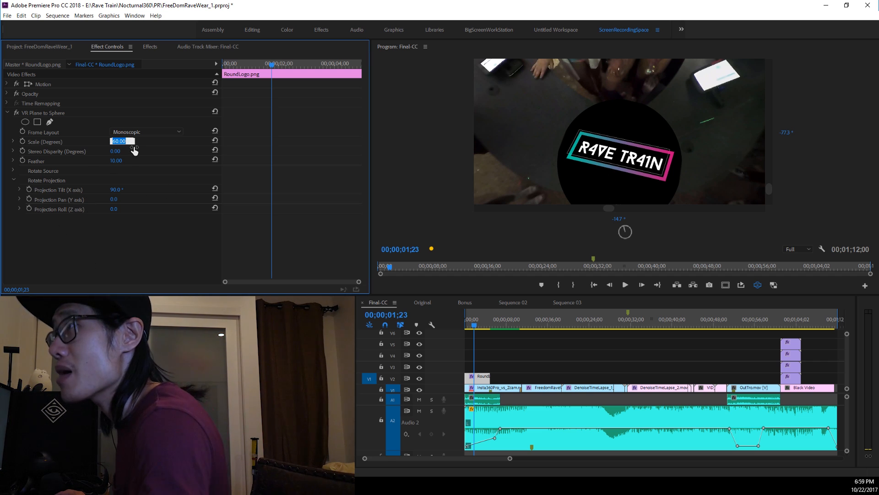
type("30")
key("Return")
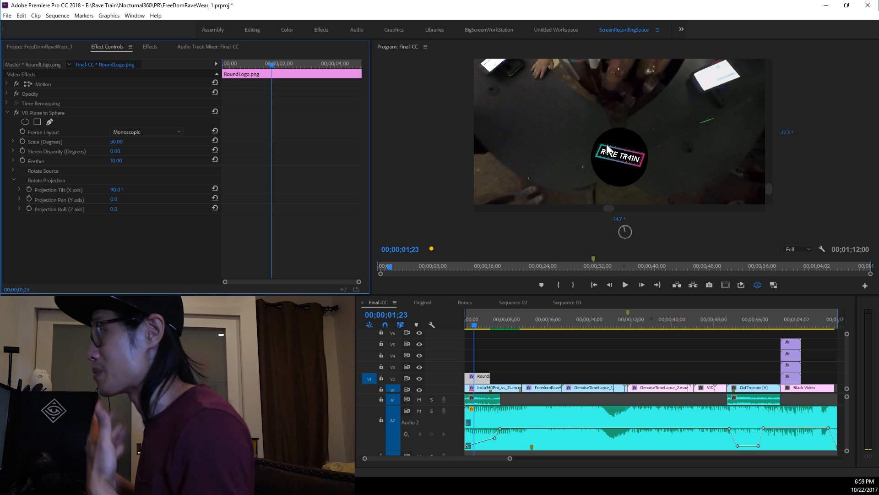
Step: Look around the 360 scene at 00;00;01;23, examining the floor logo, the people and the dark surroundings
left_click_drag(607, 148, 485, 211)
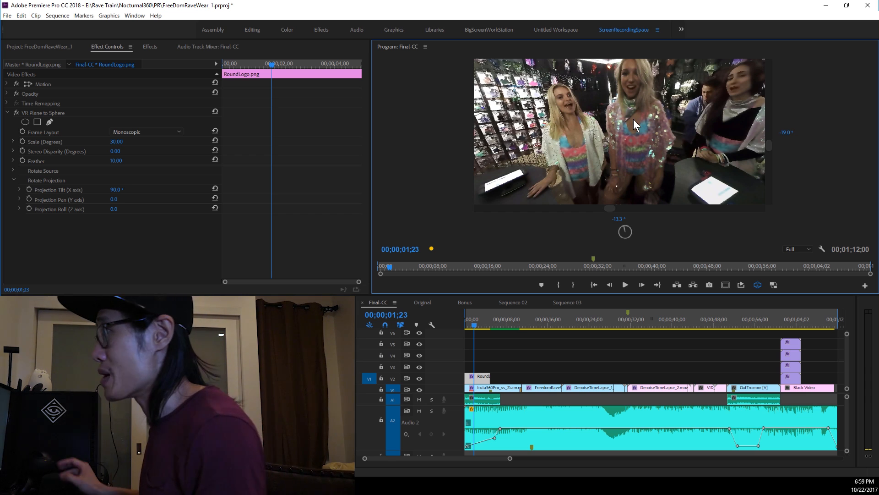
left_click_drag(457, 178, 619, 175)
left_click_drag(468, 186, 637, 124)
left_click_drag(563, 122, 615, 157)
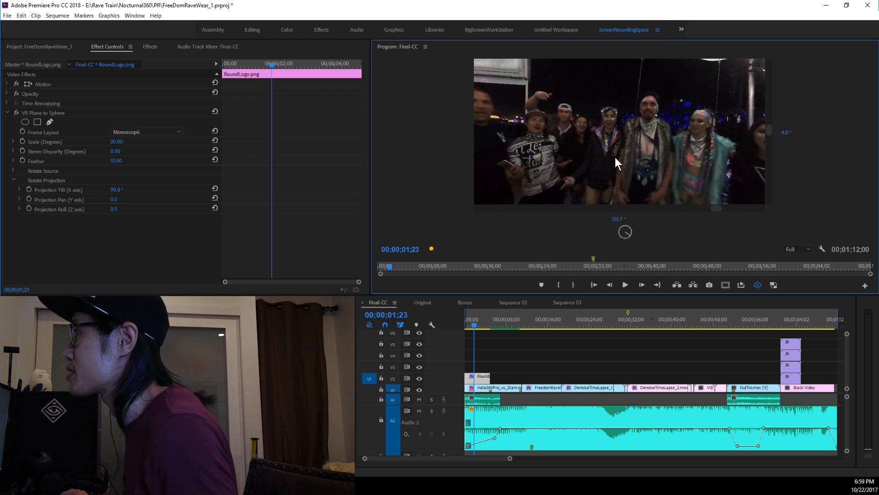
left_click_drag(743, 76, 715, 72)
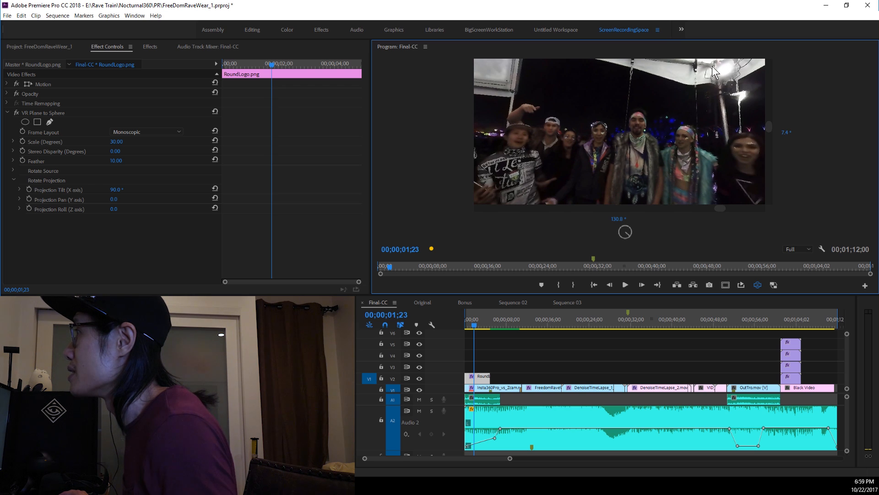
left_click_drag(652, 104, 560, 126)
left_click_drag(561, 125, 575, 141)
Step: Switch off the VR video display and view the equirectangular frame at 100% to examine the footage quality
left_click(759, 286)
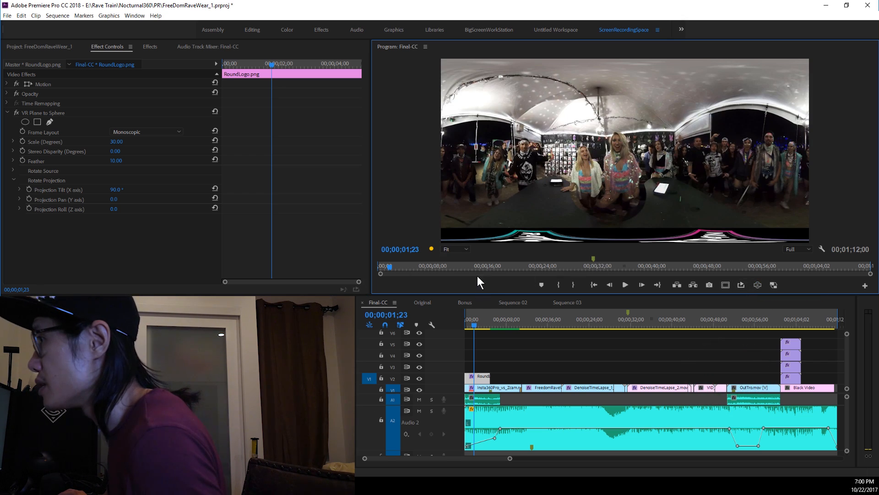
left_click(460, 249)
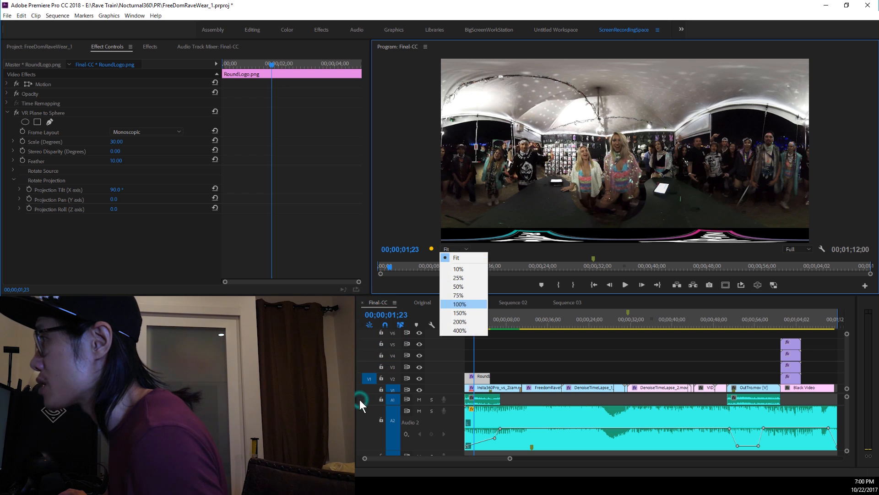
left_click(463, 303)
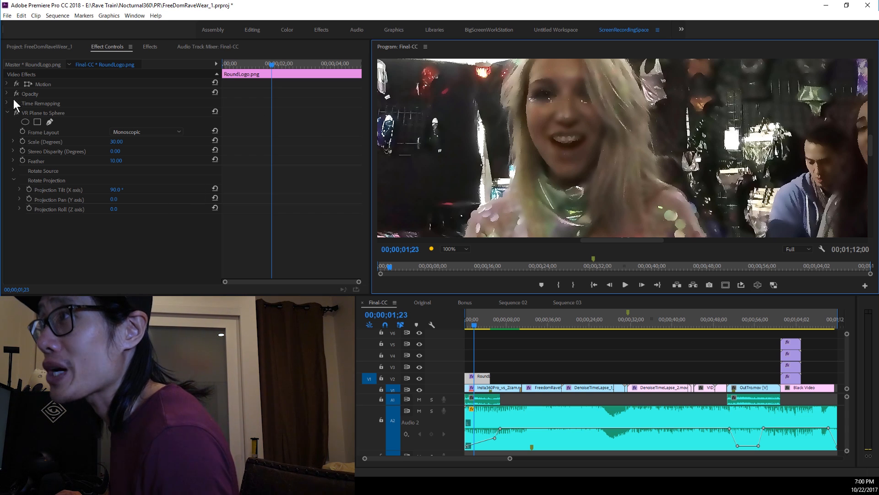
Step: Apply the immersive VR De-Noise and VR Sharpen video effects to the Insta360Pro_vs_Zcam.mov clip on V1
left_click(5, 113)
left_click(147, 48)
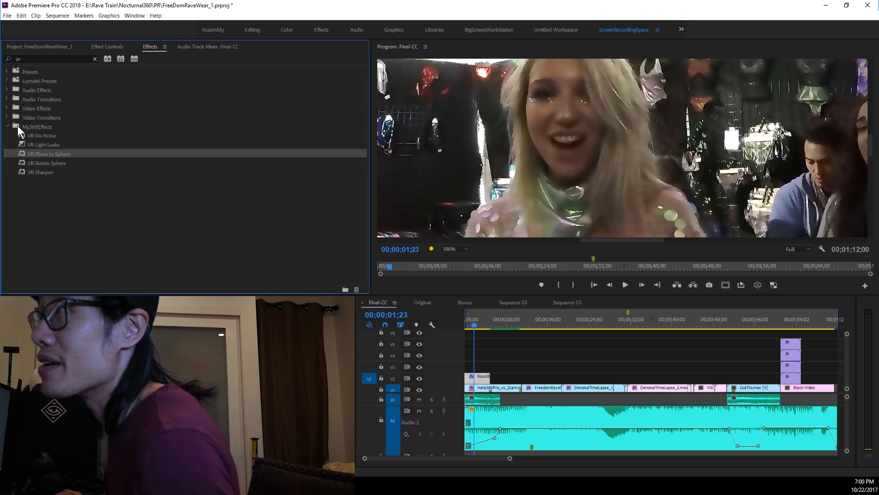
left_click(7, 109)
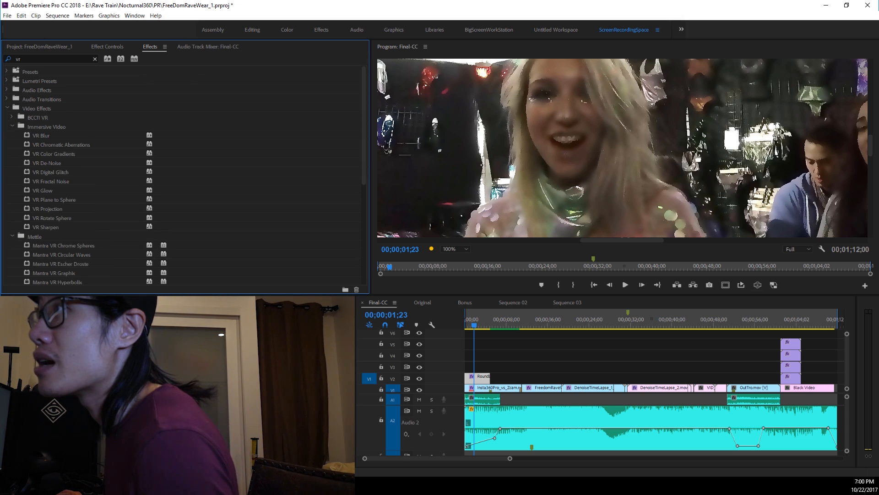
left_click(12, 126)
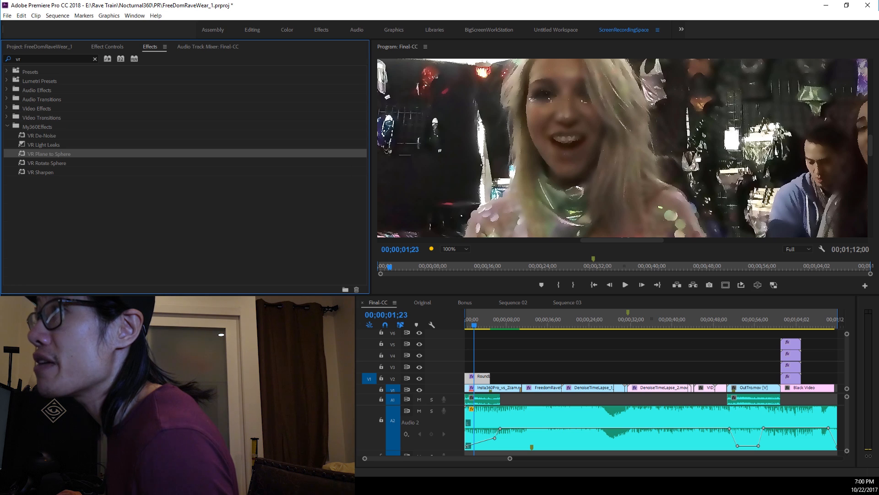
left_click(12, 126)
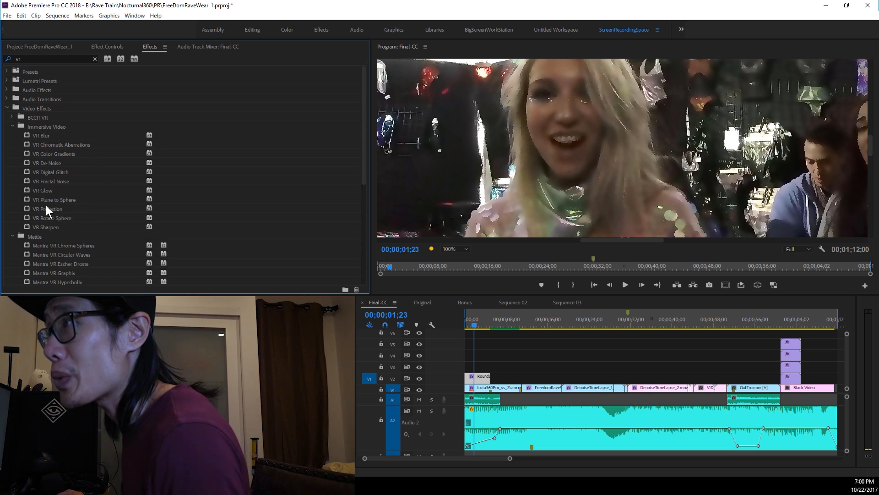
left_click(47, 163)
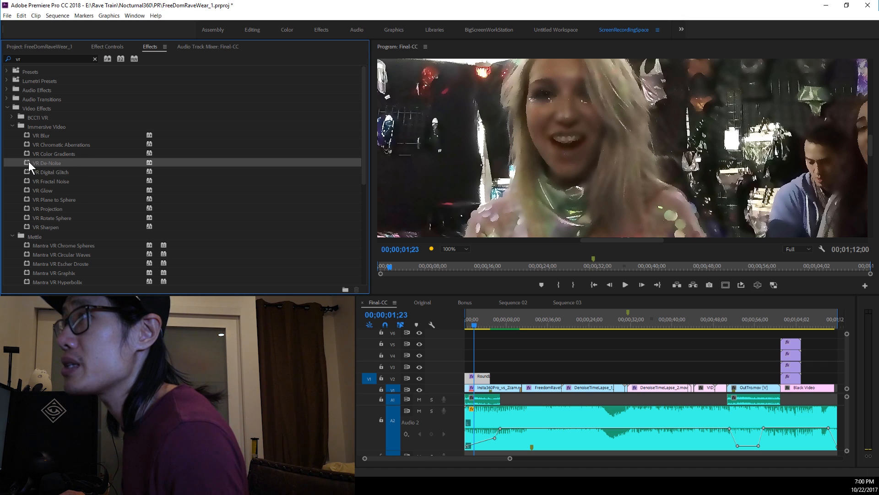
left_click_drag(28, 165, 480, 389)
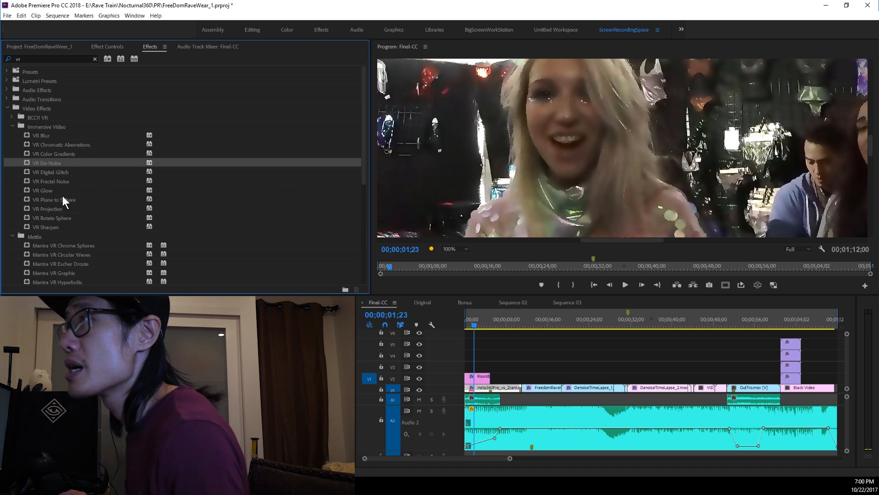
left_click(37, 227)
left_click_drag(34, 227, 494, 388)
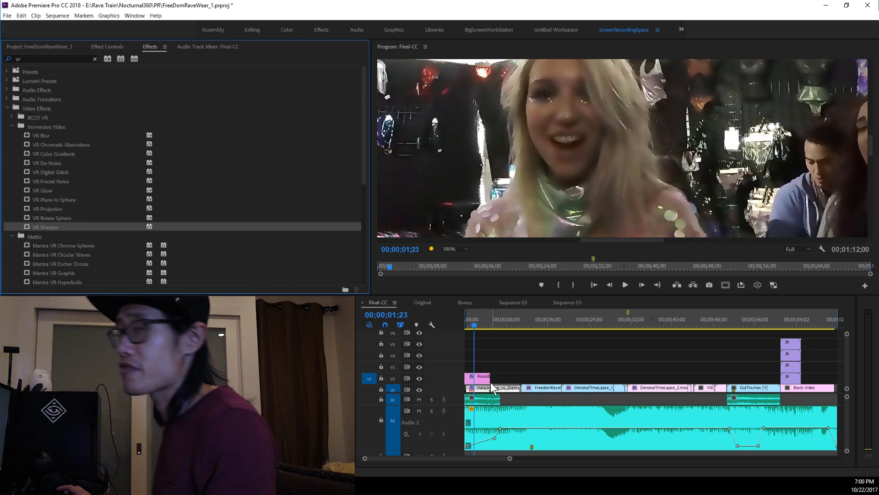
Step: Delete the older duplicate VR Sharpen and VR De-Noise effects from Insta360Pro_vs_Zcam.mov, keeping the newly added pair
left_click(107, 47)
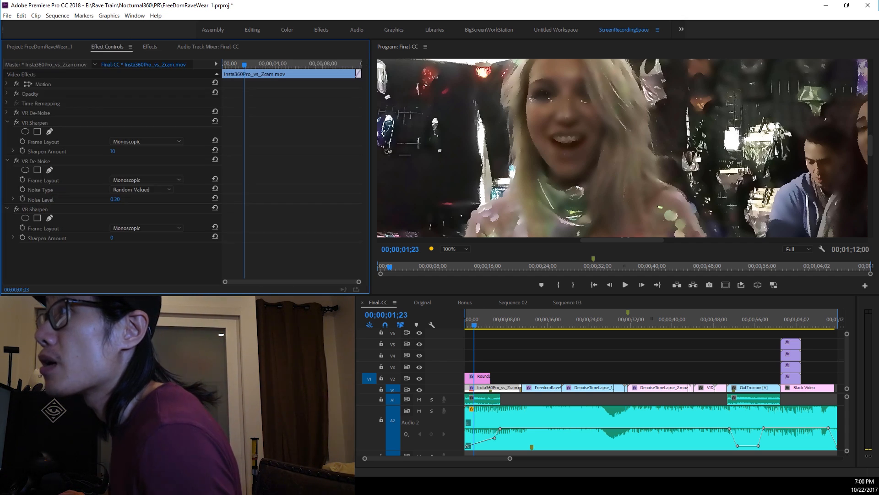
left_click(45, 123)
key("Delete")
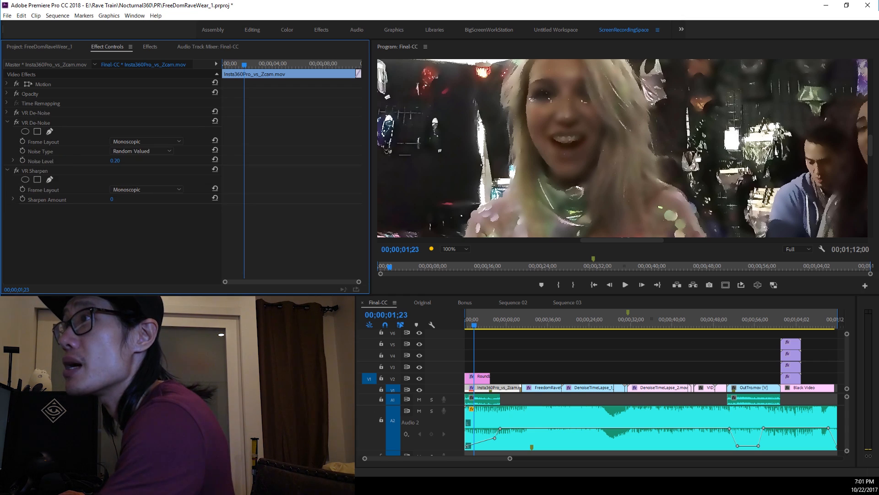
left_click(41, 112)
key("Delete")
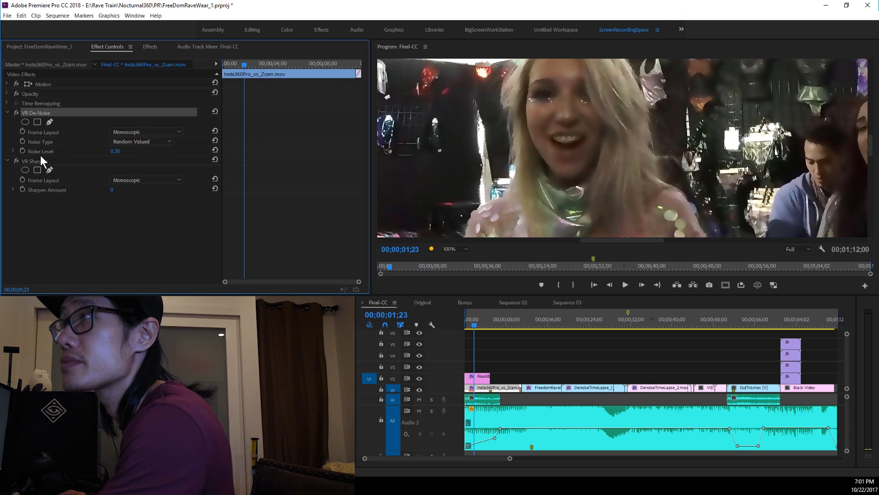
Step: Toggle VR De-Noise and VR Sharpen off and on to compare the footage with and without them
left_click(39, 158)
left_click(34, 113)
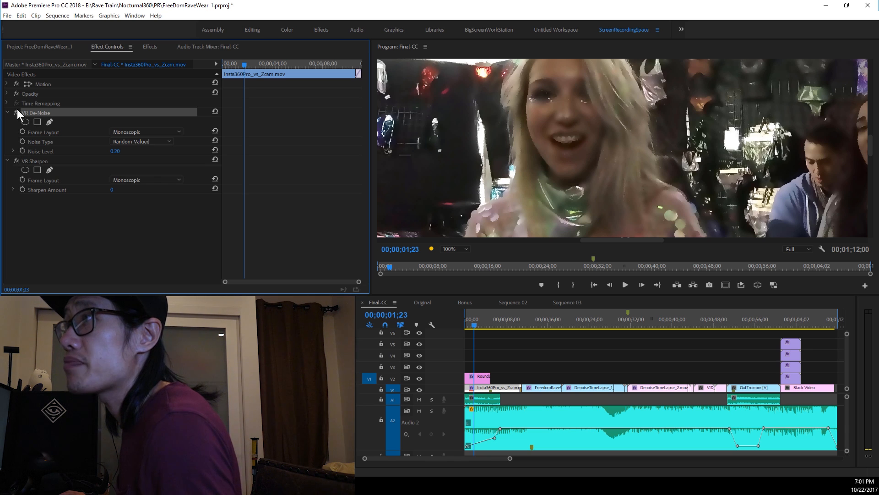
left_click(18, 160)
left_click(16, 113)
left_click(16, 161)
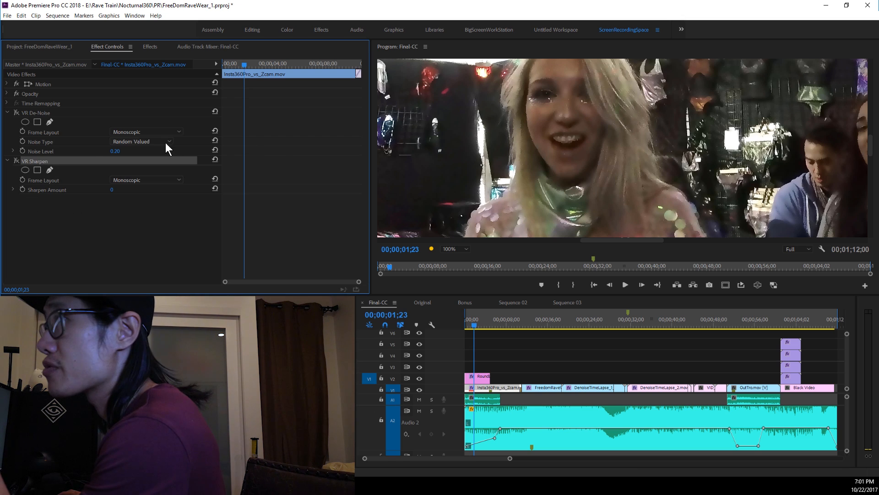
left_click(18, 113)
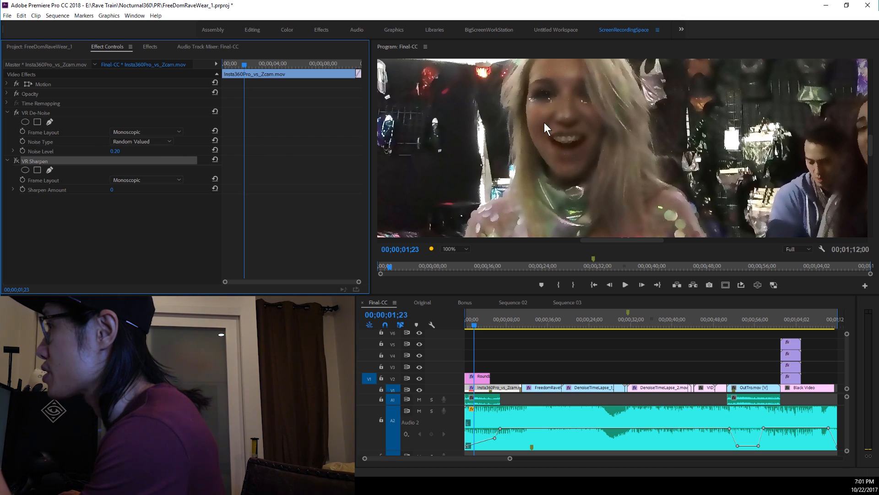
left_click(16, 160)
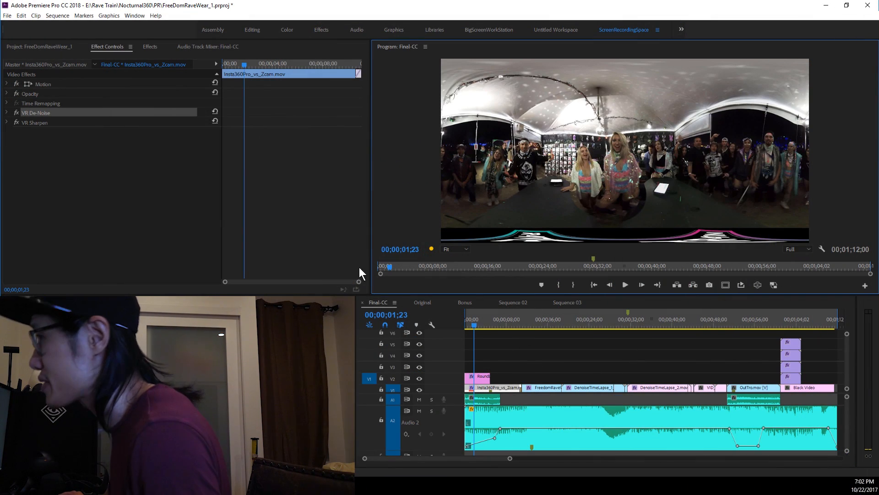
Step: Open the export settings for the Final-CC sequence and choose the H.264 preset VR Monoscopic Match Source Stereo Audio
left_click(7, 16)
left_click(7, 16)
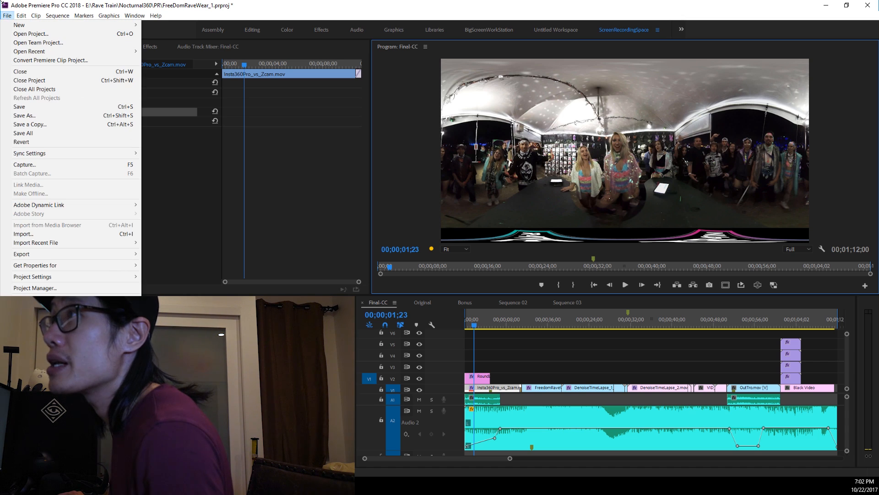
left_click(6, 16)
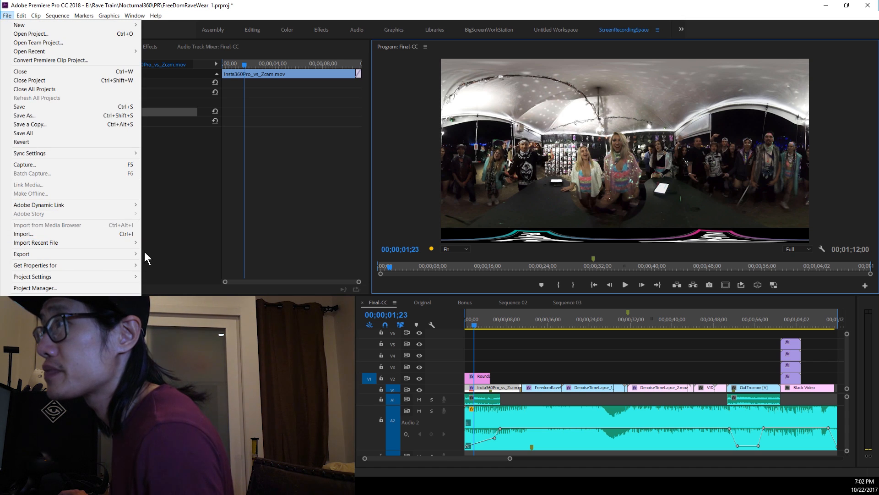
left_click(162, 254)
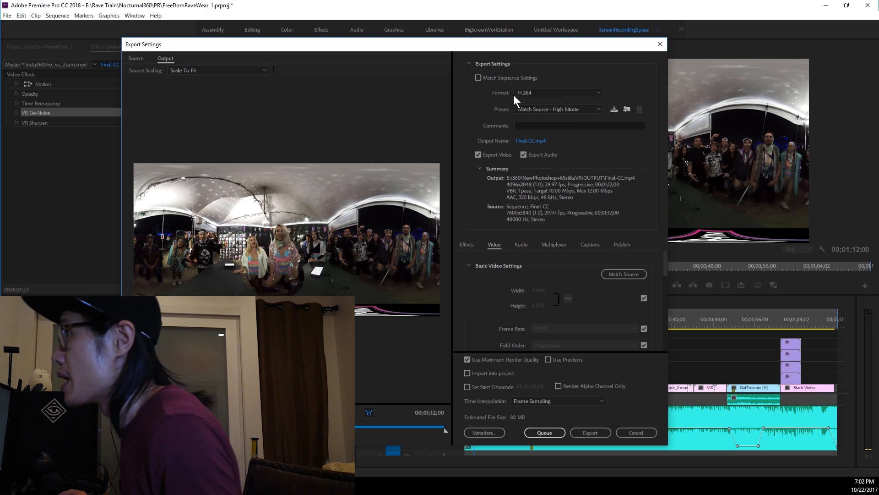
left_click(584, 109)
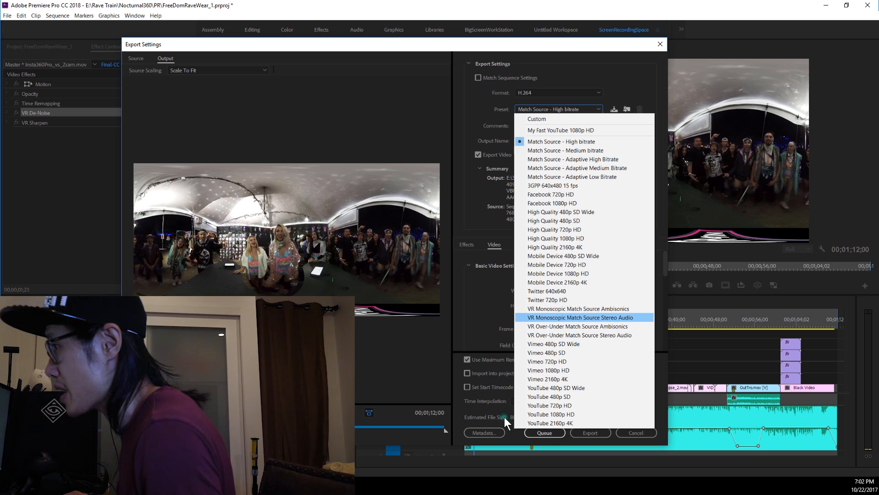
key("Return")
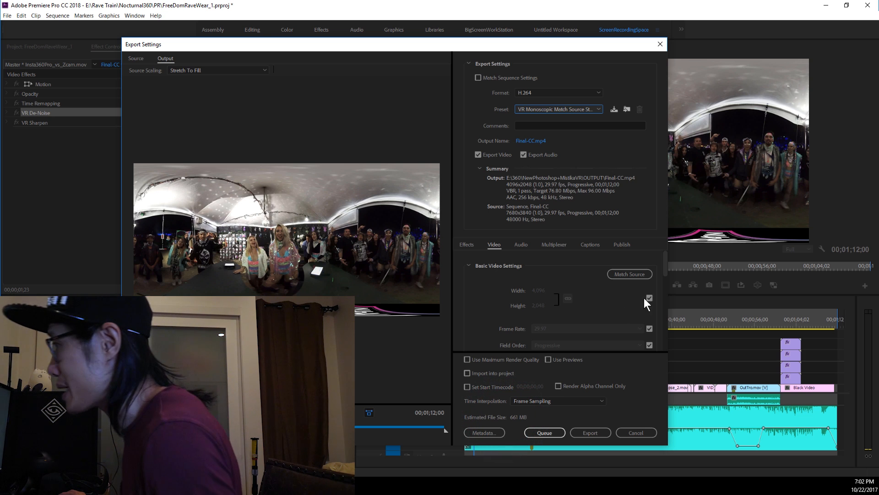
left_click_drag(665, 266, 708, 256)
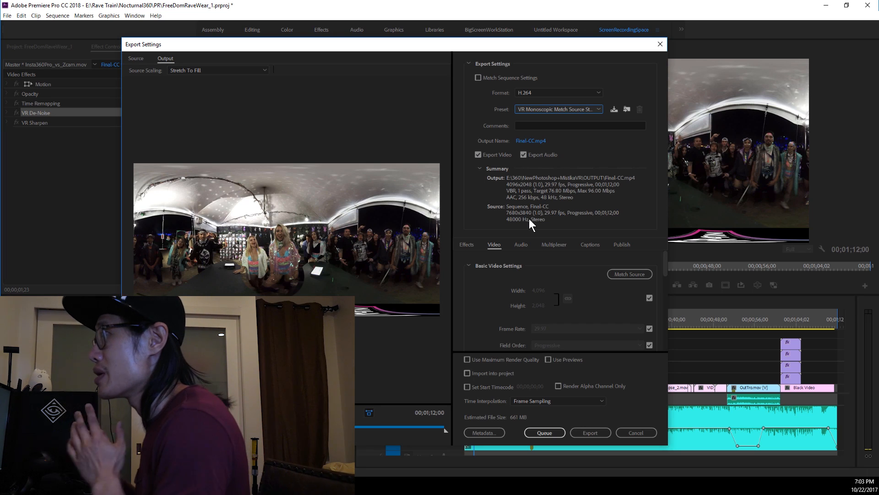
Step: Set the export format to QuickTime with the DNxHR/DNxHD video codec and match the source's 7680x3840 frame size
left_click(539, 91)
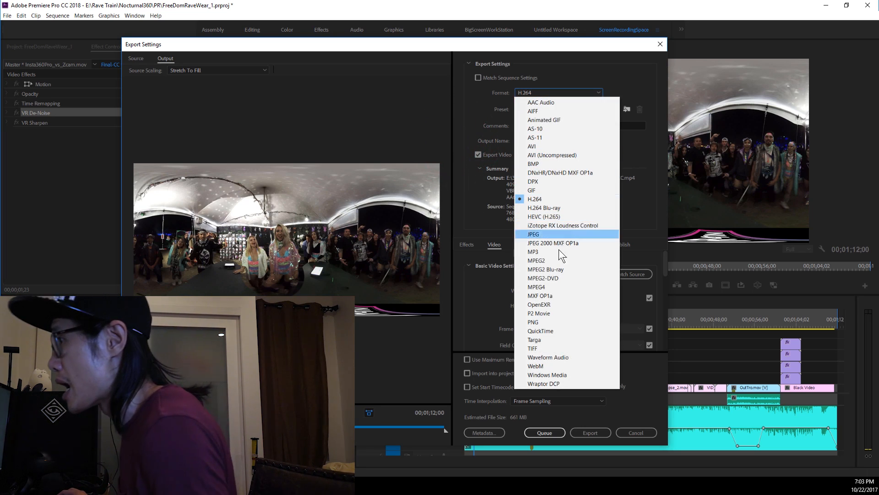
left_click(545, 330)
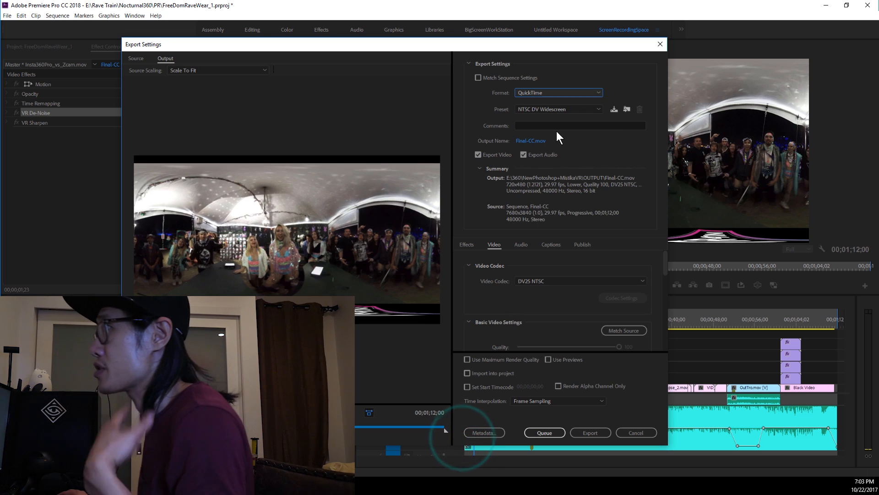
left_click(560, 109)
left_click(581, 240)
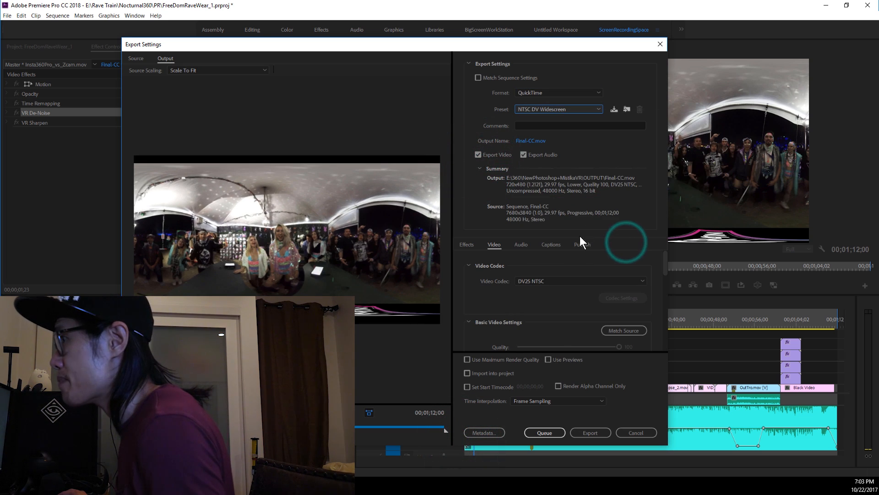
left_click(642, 281)
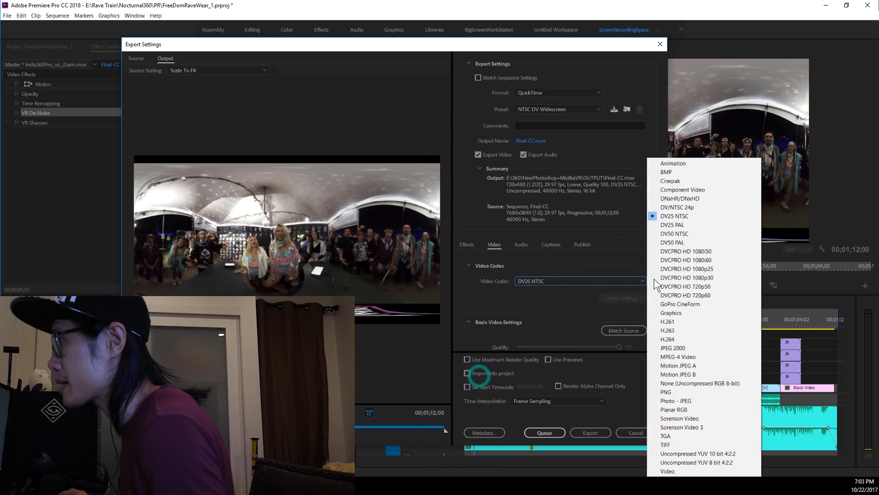
left_click(675, 200)
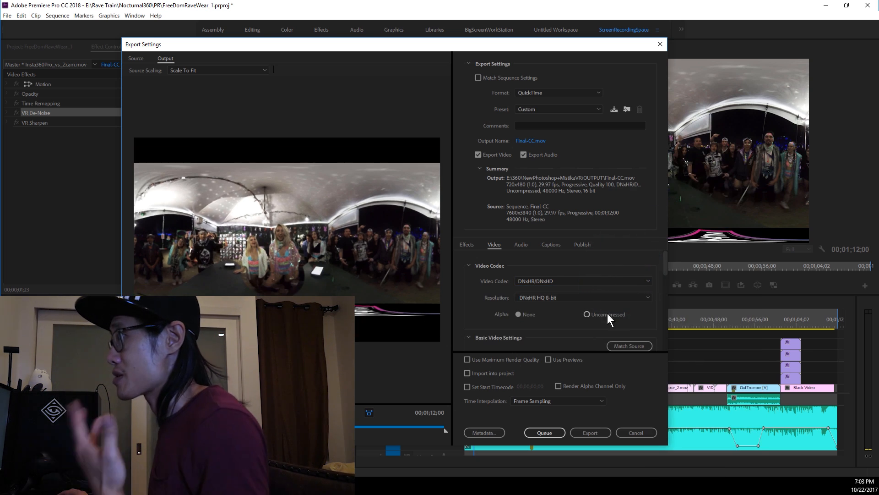
left_click_drag(665, 260, 664, 274)
left_click(618, 294)
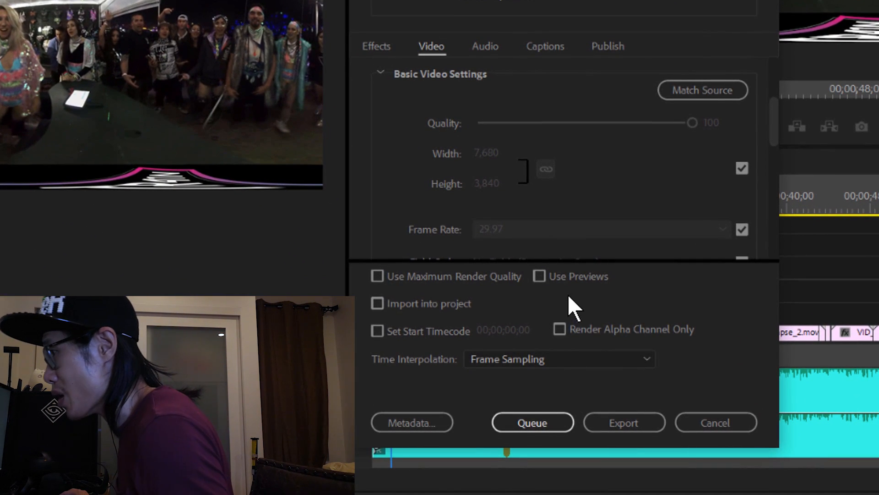
Step: Review the QuickTime video codec choices and close the export settings without exporting
mouse_move(539, 274)
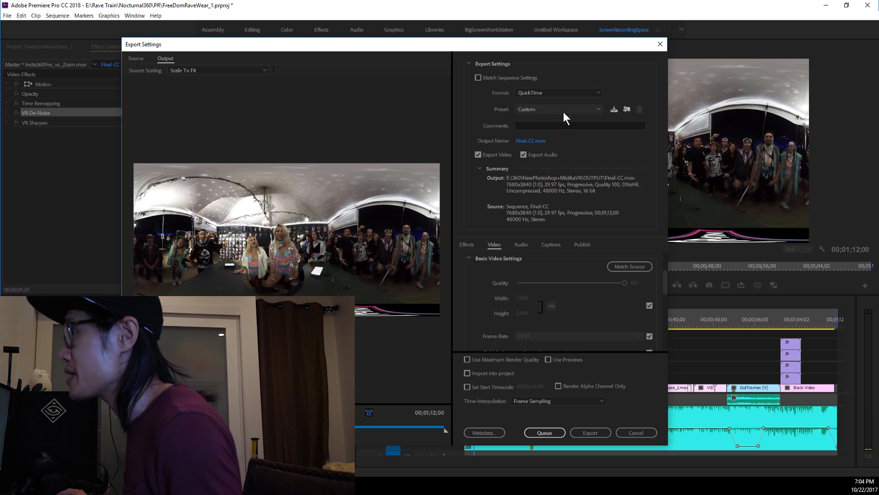
scroll(628, 297, "up", 3)
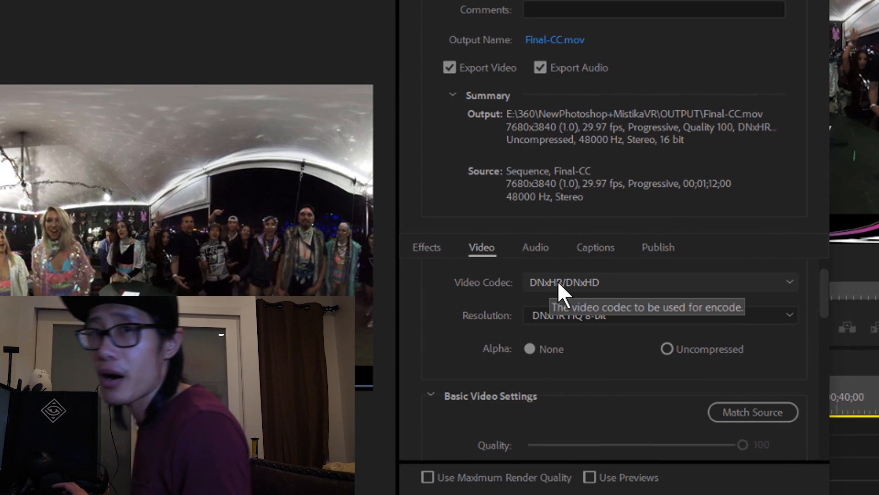
left_click(557, 281)
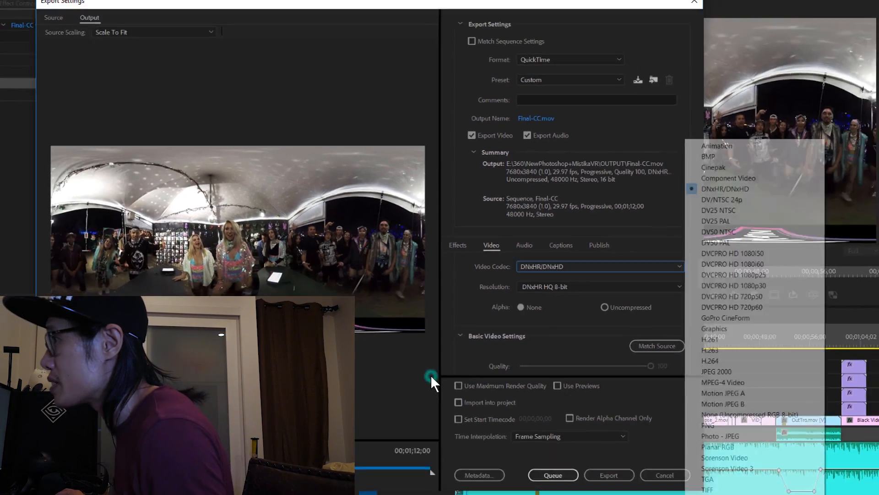
left_click(520, 381)
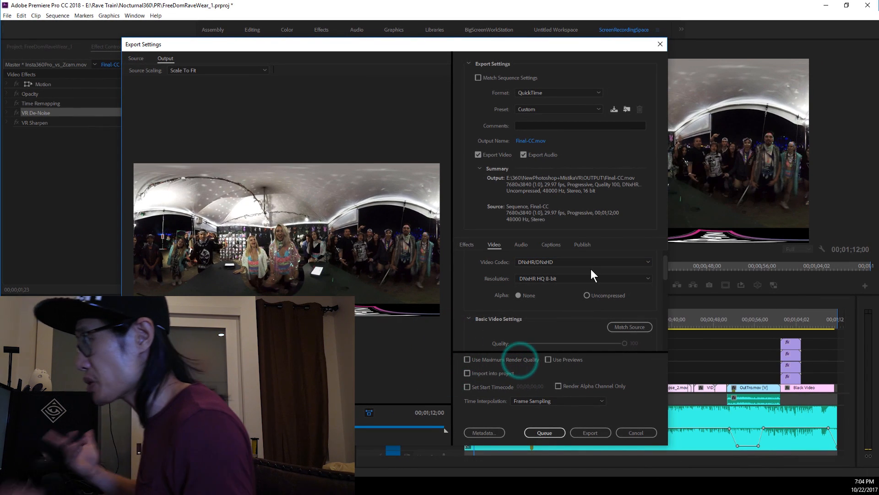
key("Escape")
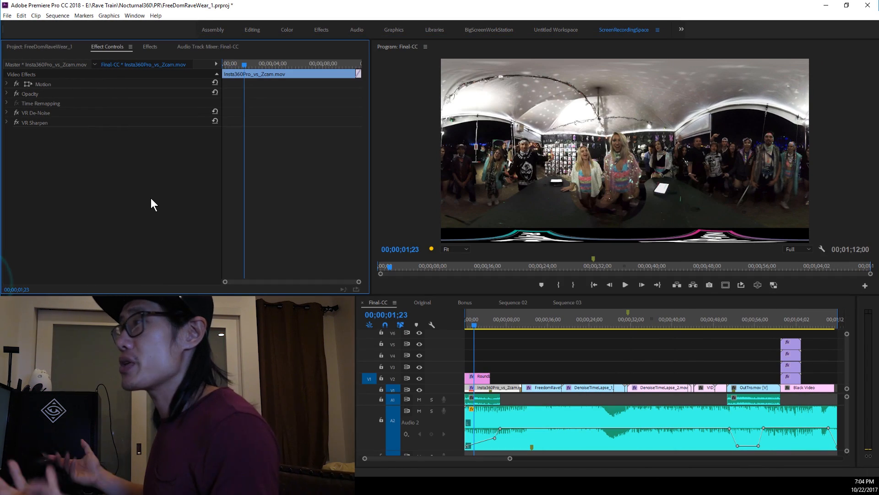
Step: Open the Final-CC sequence settings and set the video preview file format to QuickTime
left_click(69, 16)
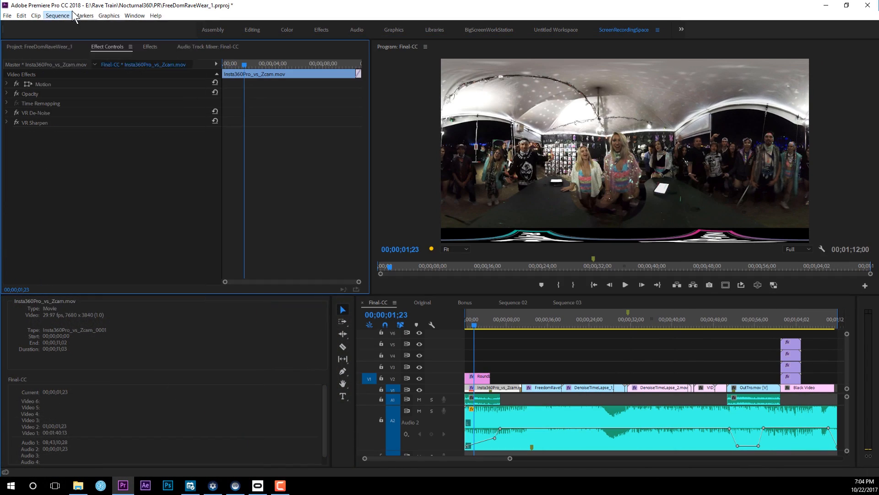
left_click(74, 25)
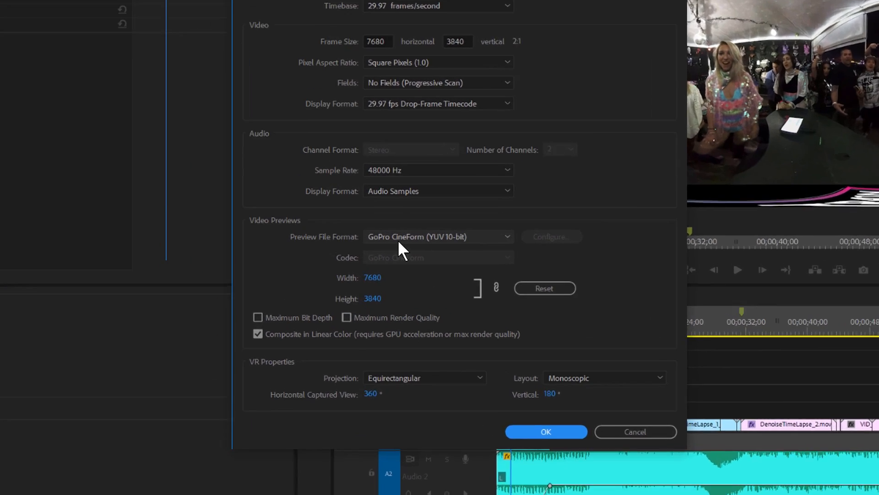
left_click(415, 263)
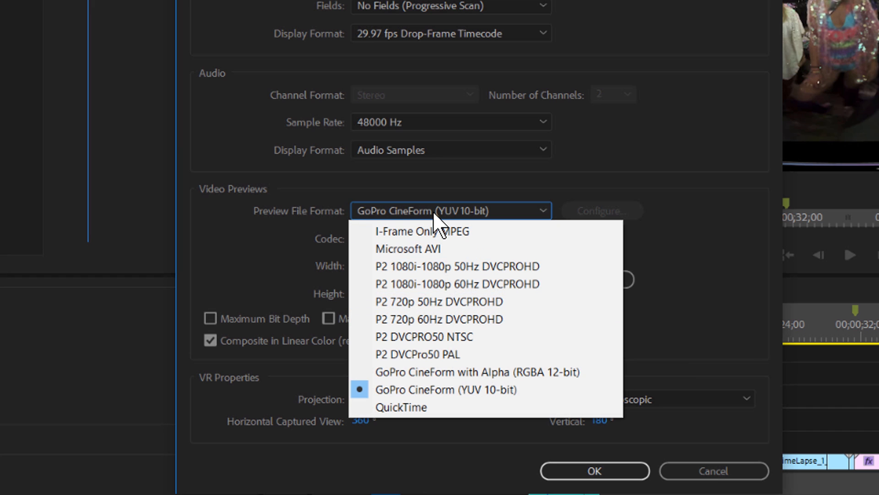
left_click(437, 406)
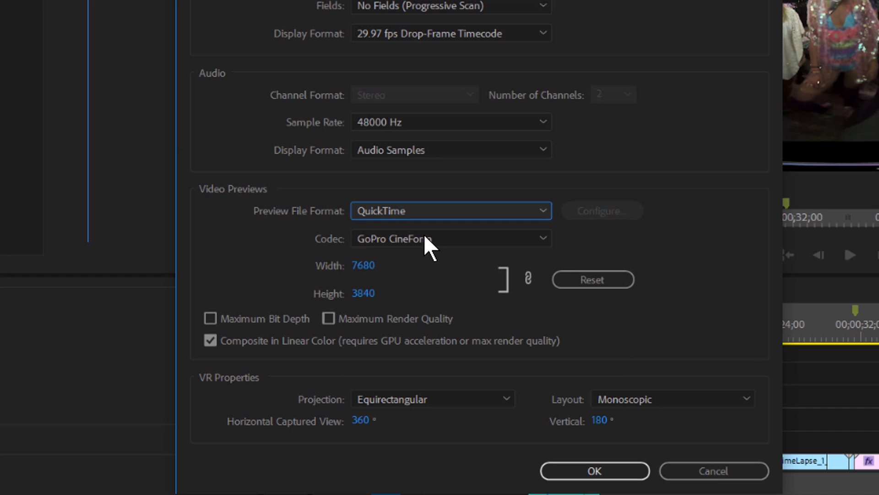
Step: Set the Final-CC sequence's video preview codec to DNxHR/DNxHD and apply the sequence settings
left_click(387, 238)
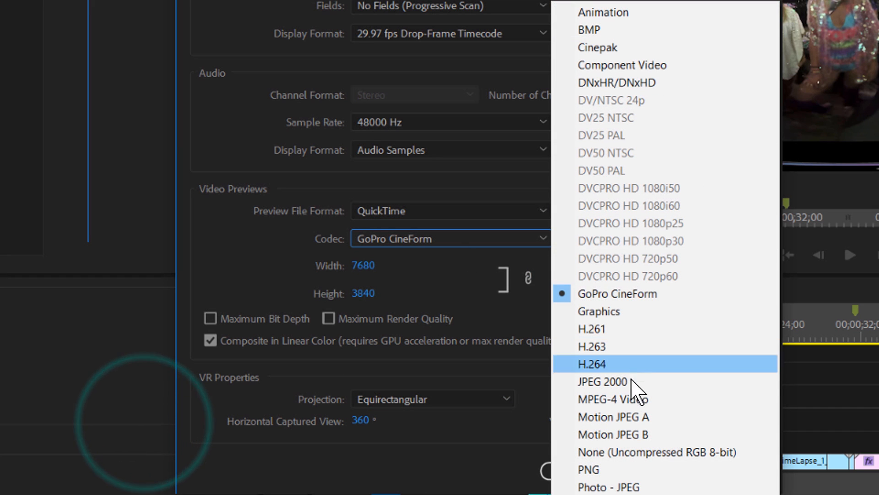
left_click(613, 84)
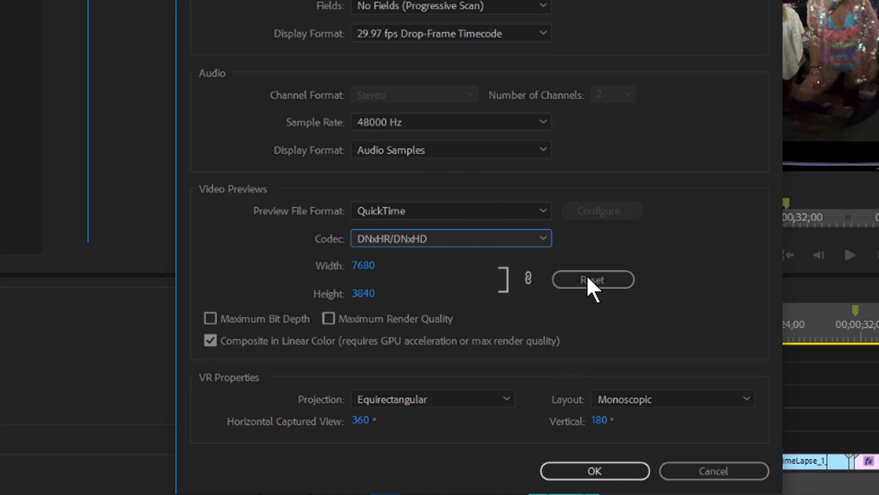
left_click(591, 470)
left_click(583, 197)
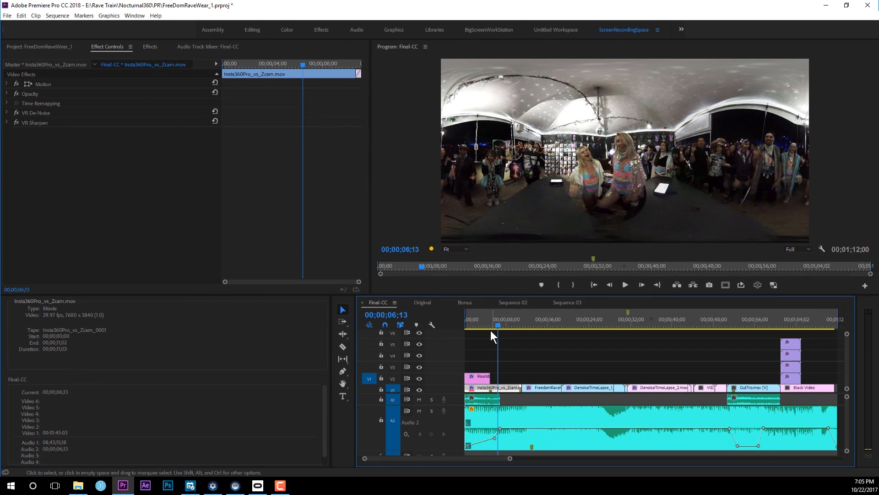
Step: Review the sequence rendering commands, switch to the Original sequence and move its playhead to 00;00;13;13
left_click(57, 15)
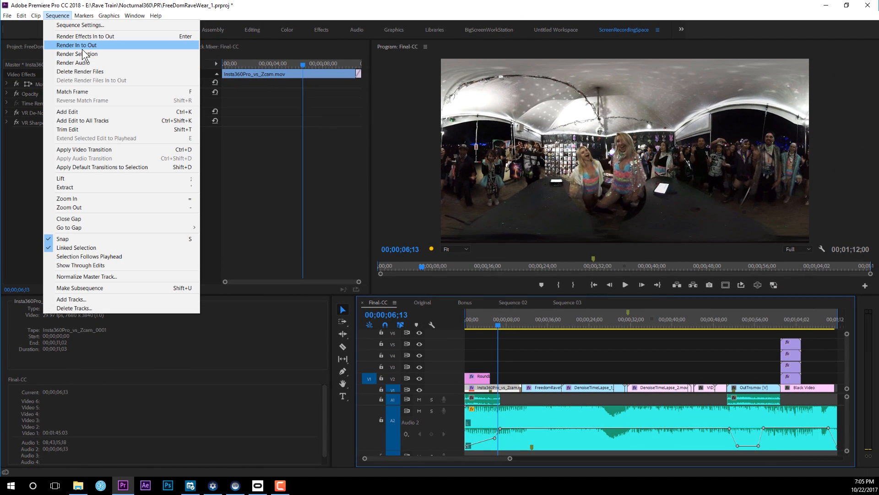
key("Escape")
left_click(77, 17)
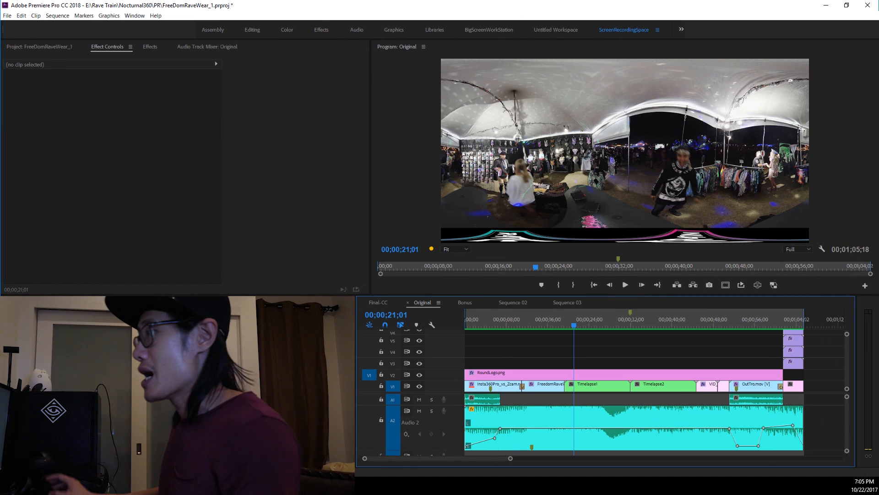
mouse_move(575, 324)
left_mouse_down()
mouse_move(562, 323)
mouse_move(573, 322)
left_mouse_up()
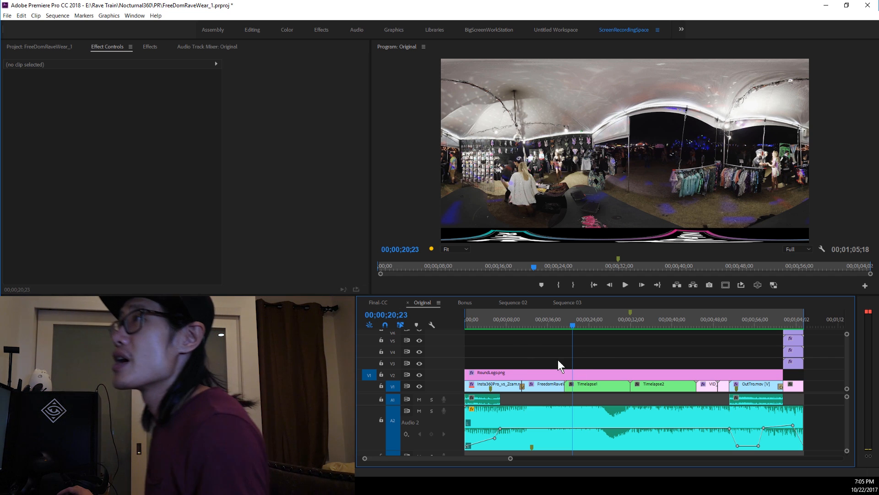
left_click(449, 430)
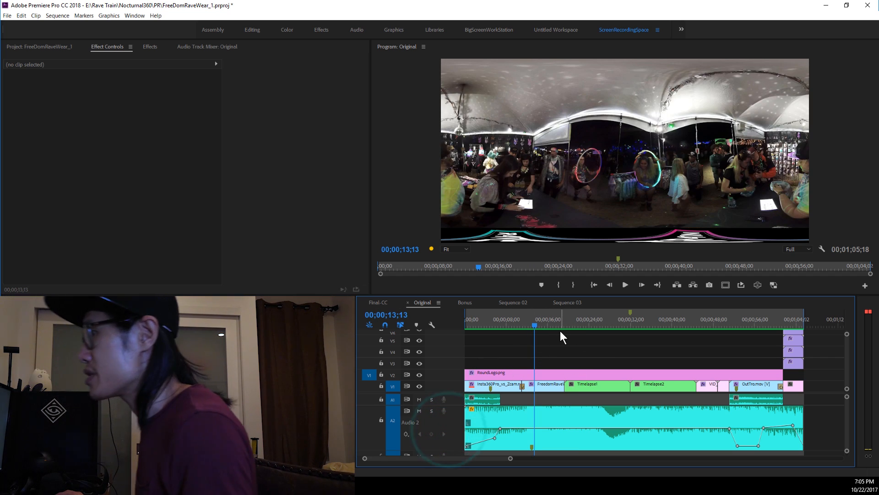
Step: Open the export settings for the Original sequence, examine the Use Previews option, and close them without exporting
left_click(7, 15)
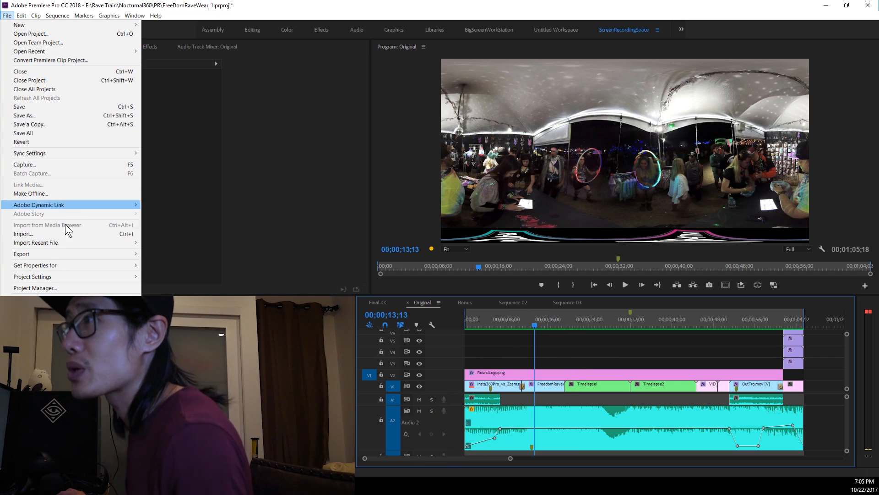
mouse_move(82, 253)
left_click(161, 254)
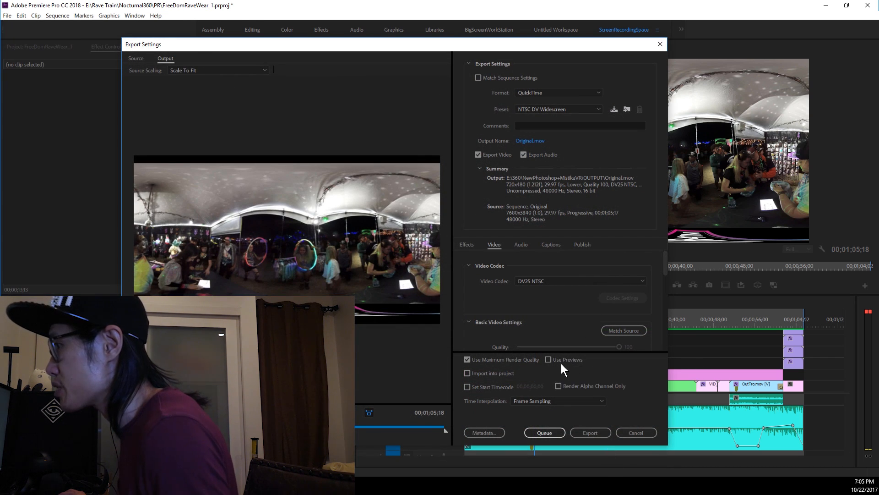
mouse_move(564, 360)
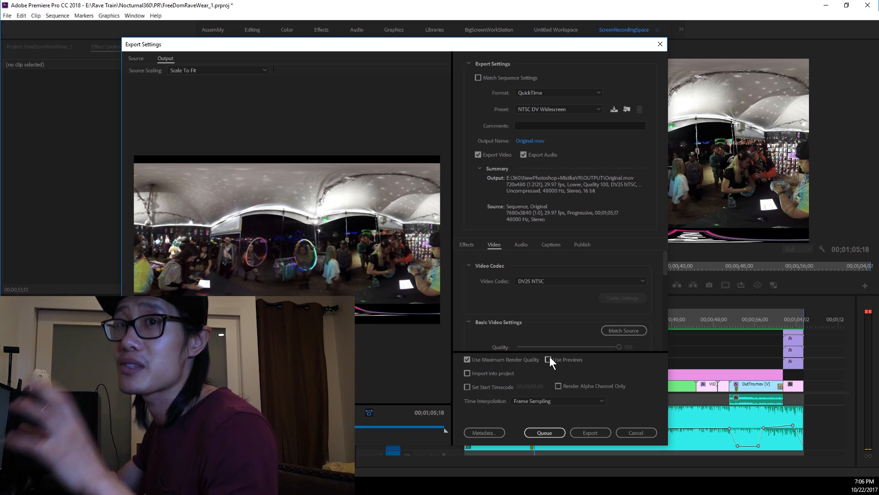
left_click(636, 432)
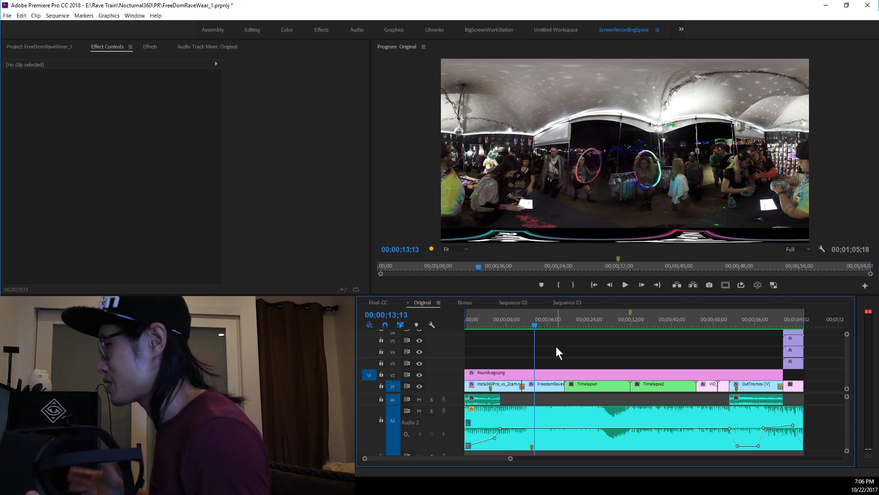
Step: Review the Render In to Out command, move the playhead to 00;00;16;00 and open the Original sequence's settings
left_click(57, 15)
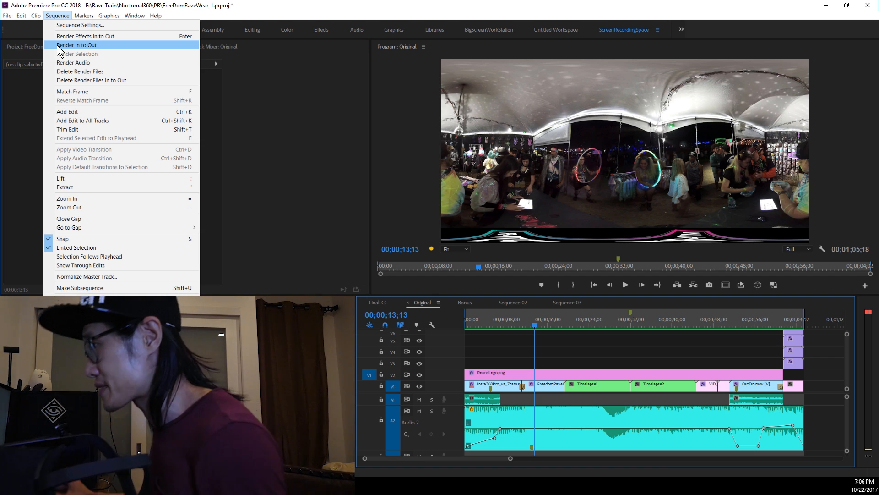
left_click(548, 323)
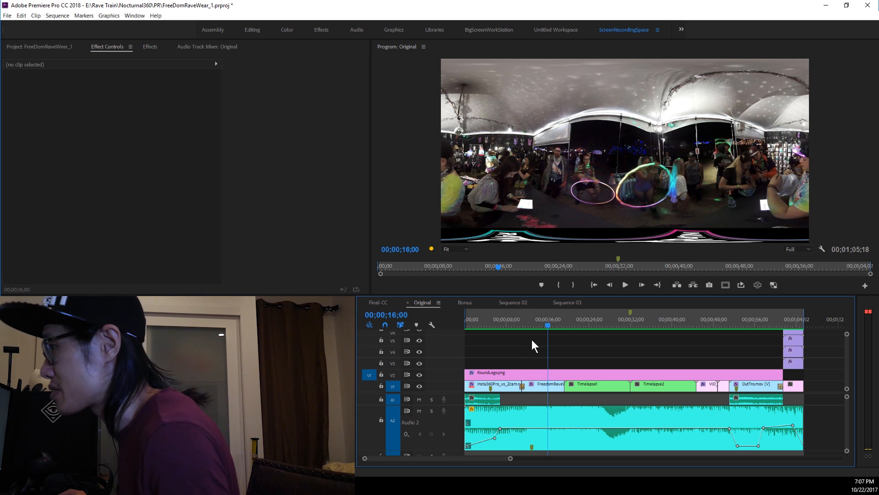
left_click(57, 15)
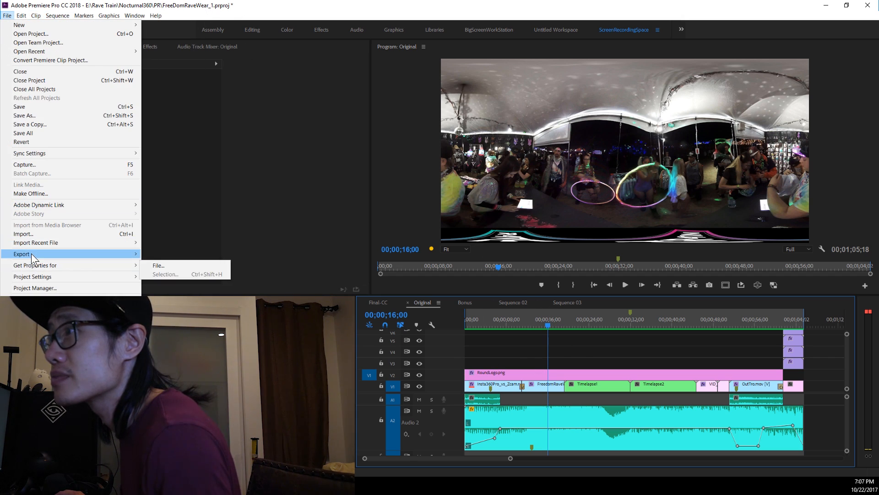
left_click(64, 26)
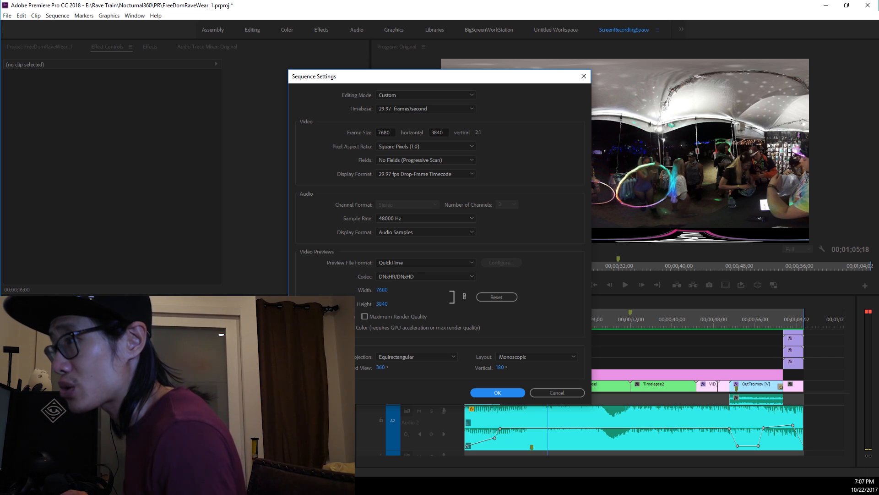
Step: Switch to File Explorer and open the Adobe Premiere Pro Video Previews folder inside AdobeCachesFolder on drive D
key("alt+Tab")
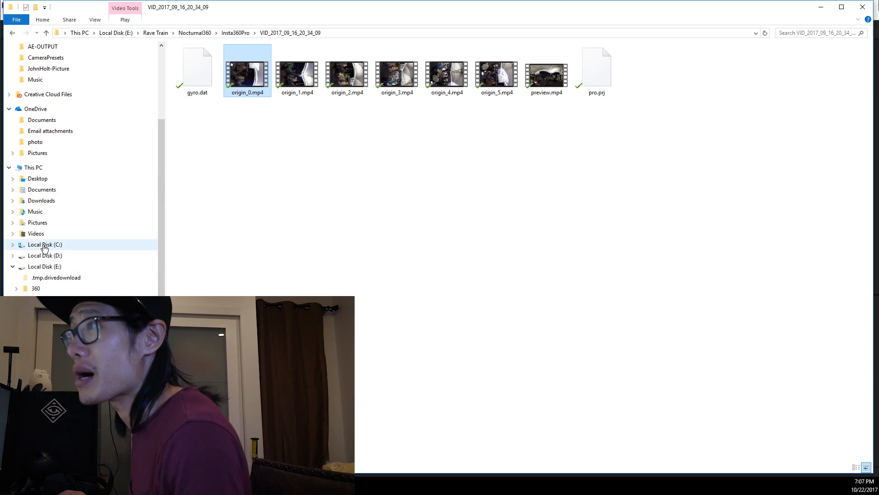
left_click(37, 171)
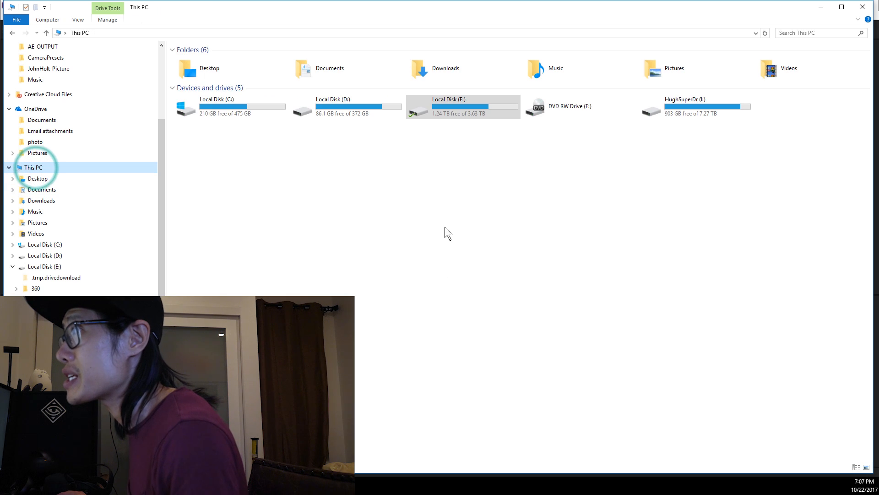
left_click(330, 114)
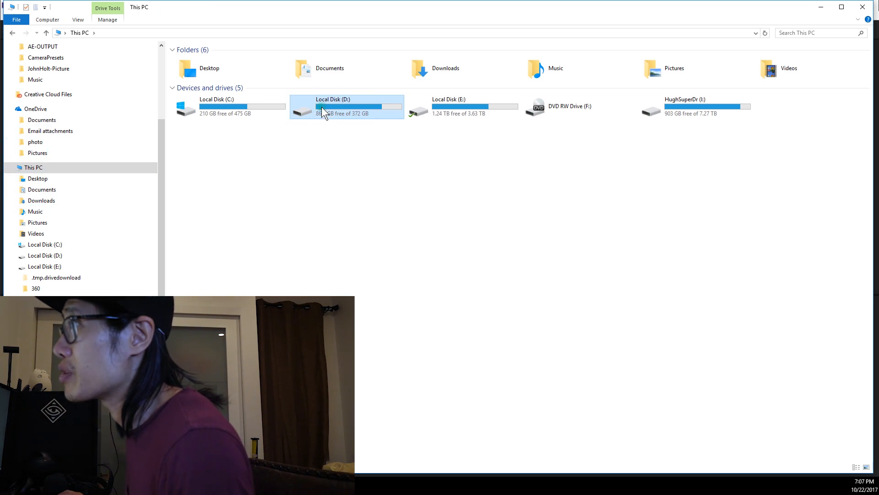
double_click(322, 107)
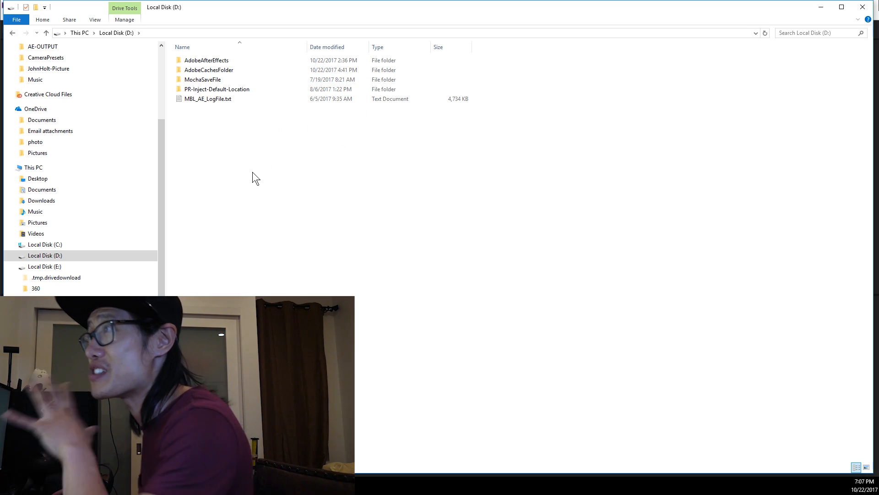
double_click(203, 73)
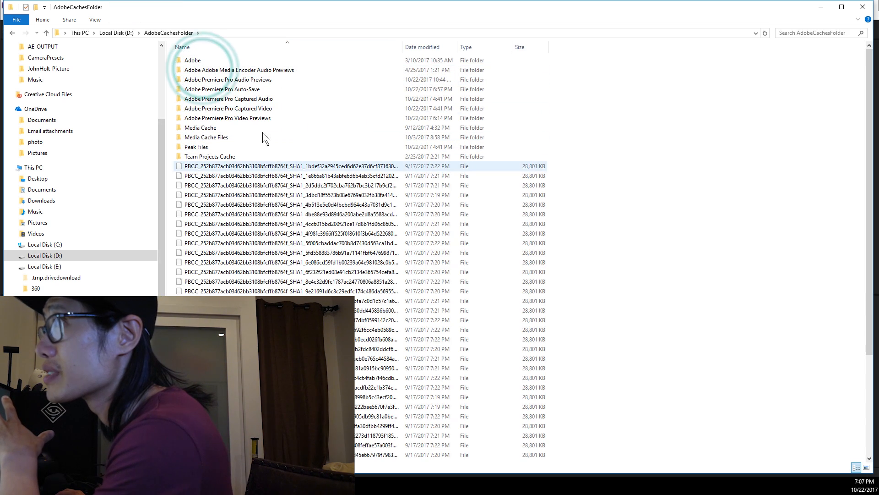
double_click(242, 119)
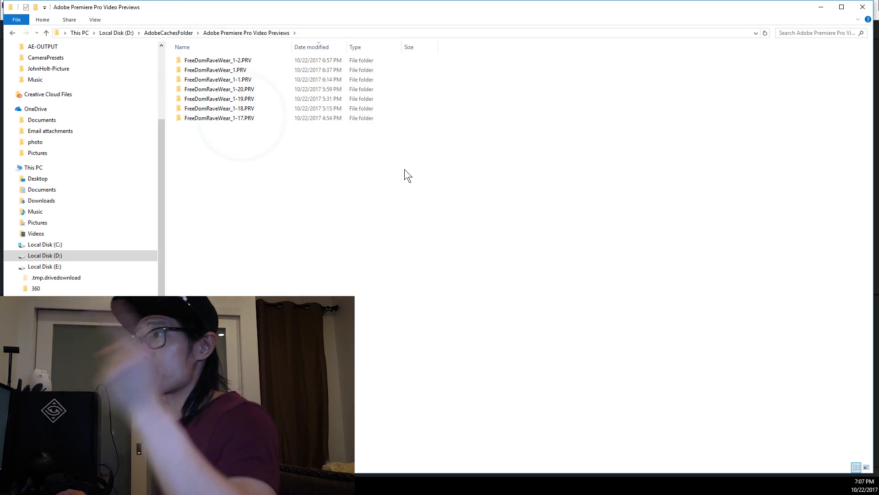
Step: Check the size of the Adobe Premiere Pro Video Previews folder, switch back to Premiere Pro and close the sequence settings
left_click(13, 32)
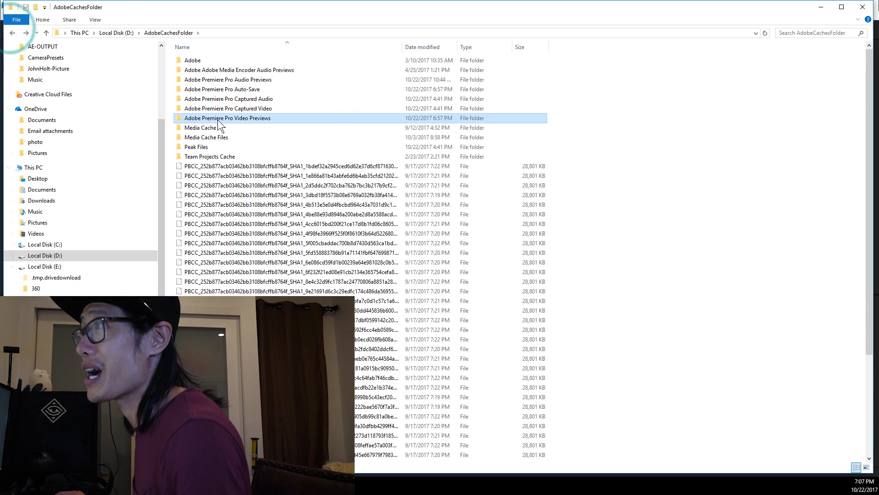
right_click(218, 118)
left_click(247, 402)
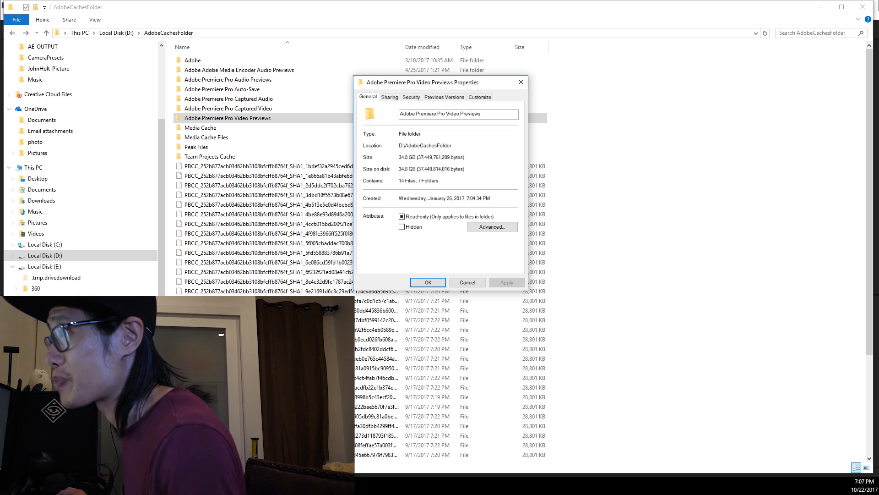
key("alt+Tab")
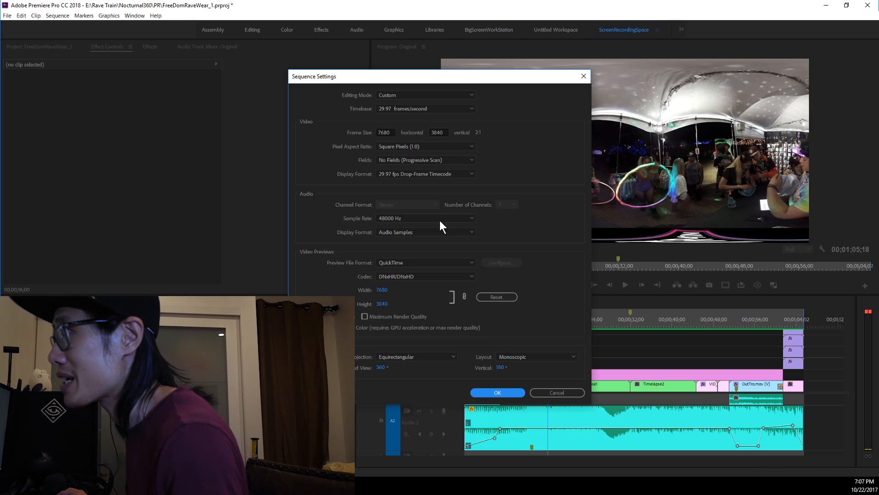
left_click(536, 395)
left_click(6, 15)
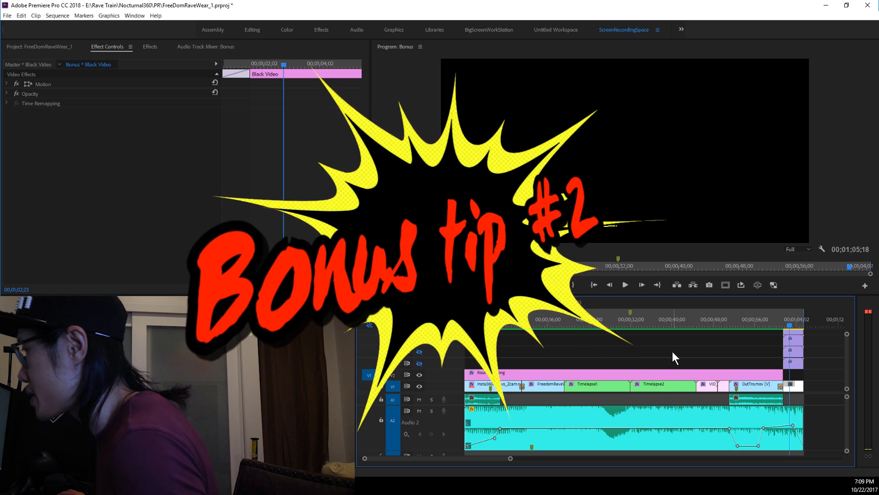
Step: View the closing logos of the Final-CC sequence at 00;01;03;04 and open the Bonus sequence
left_click(389, 306)
left_click(380, 303)
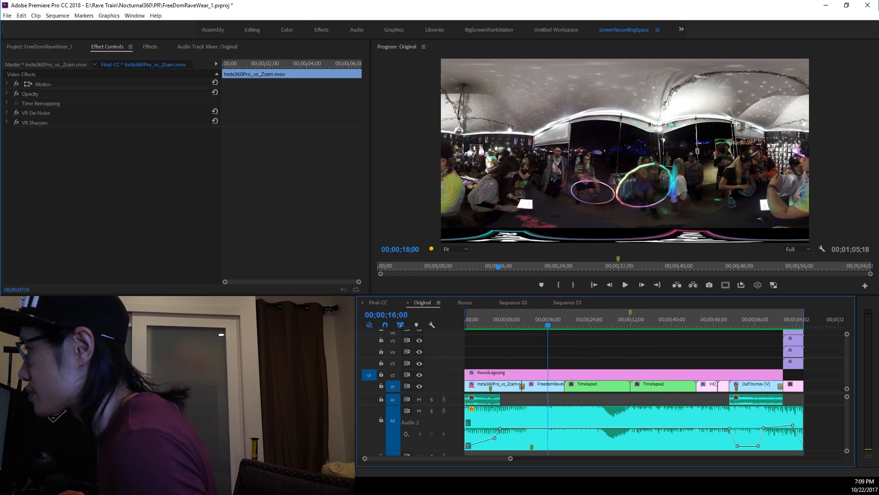
left_click(795, 324)
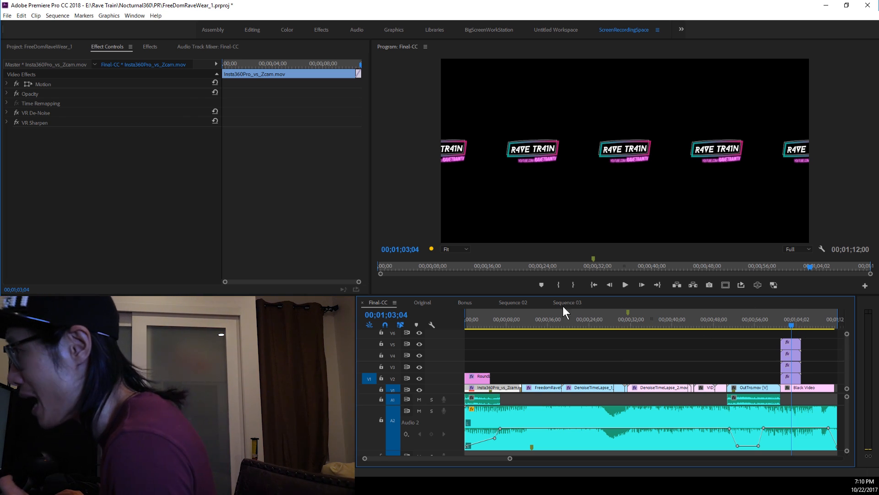
left_click(465, 302)
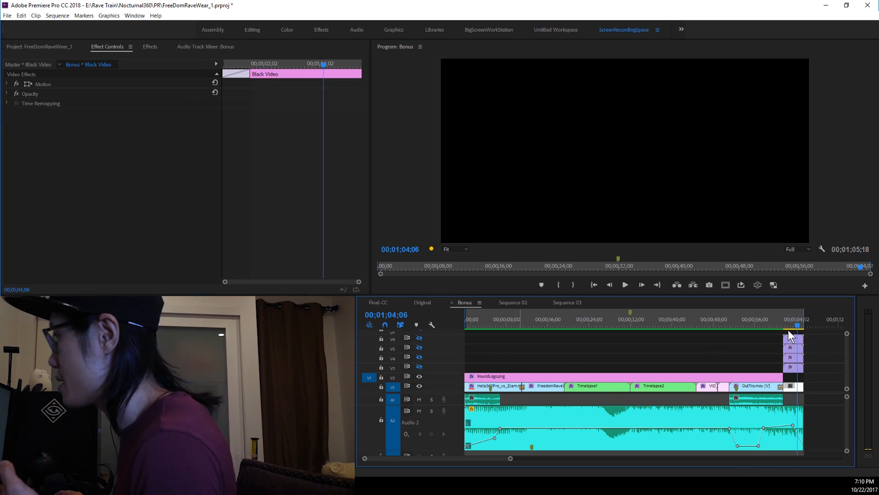
Step: Remove the VR Plane to Sphere effect from the topmost WithYouTubeText.mov clip at the end of the Bonus sequence
key("ctrl+equal")
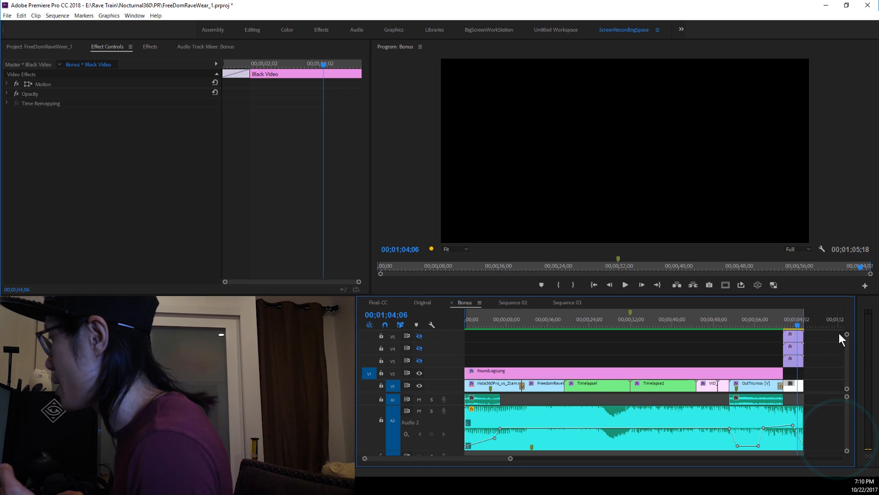
left_click_drag(848, 336, 847, 333)
left_click(793, 339)
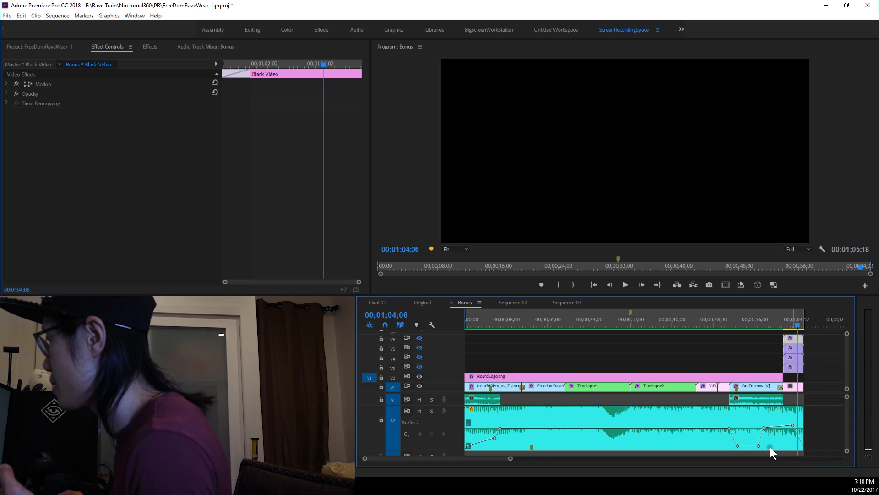
mouse_move(793, 344)
left_mouse_down()
mouse_move(794, 334)
mouse_move(804, 341)
left_mouse_up()
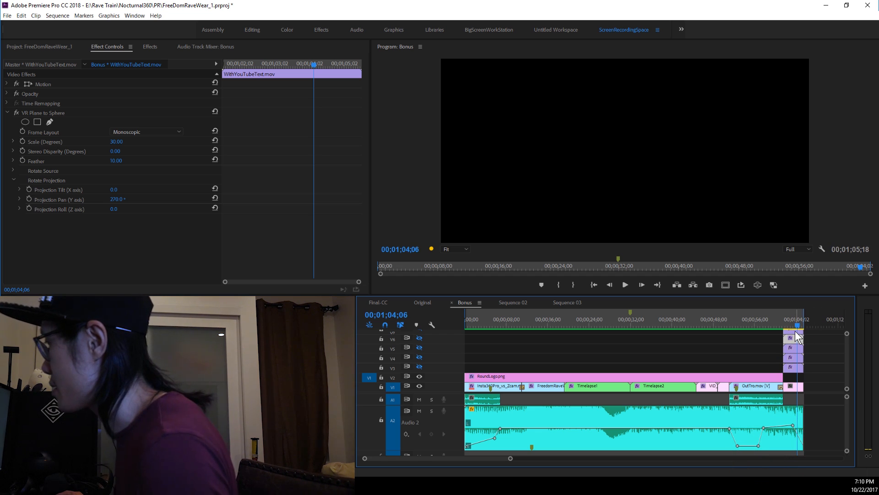
left_click(41, 113)
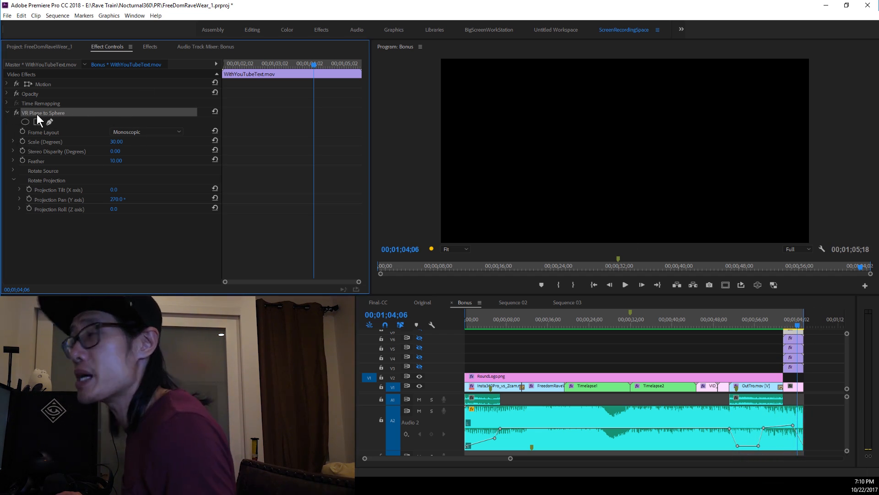
key("Delete")
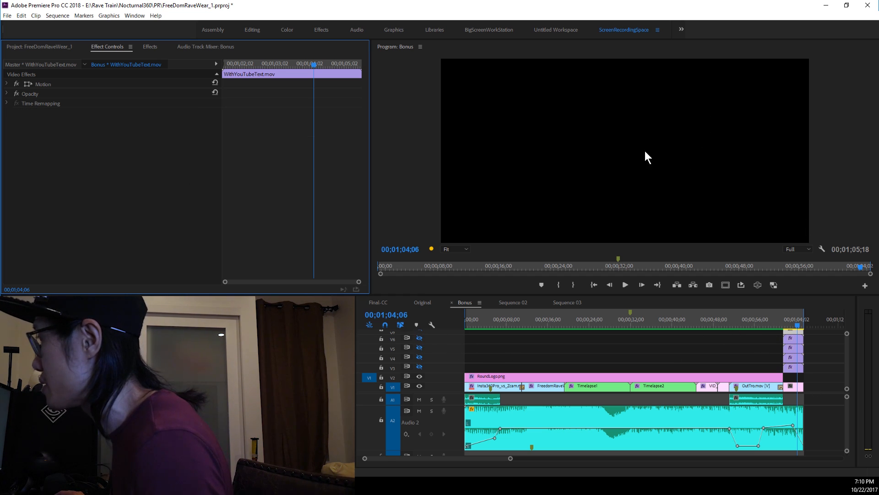
Step: Apply the BCC VR Insert effect to the Black Video clip at the end of the Bonus sequence
left_click(793, 386)
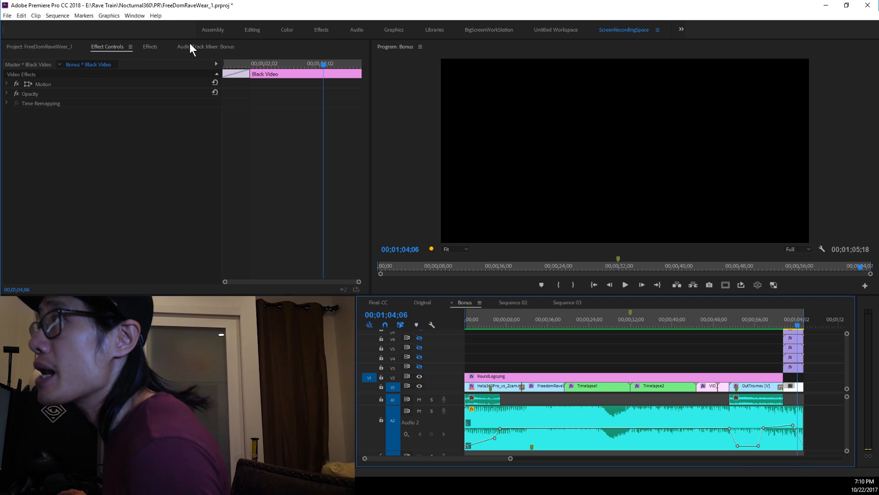
left_click(149, 47)
left_click(39, 57)
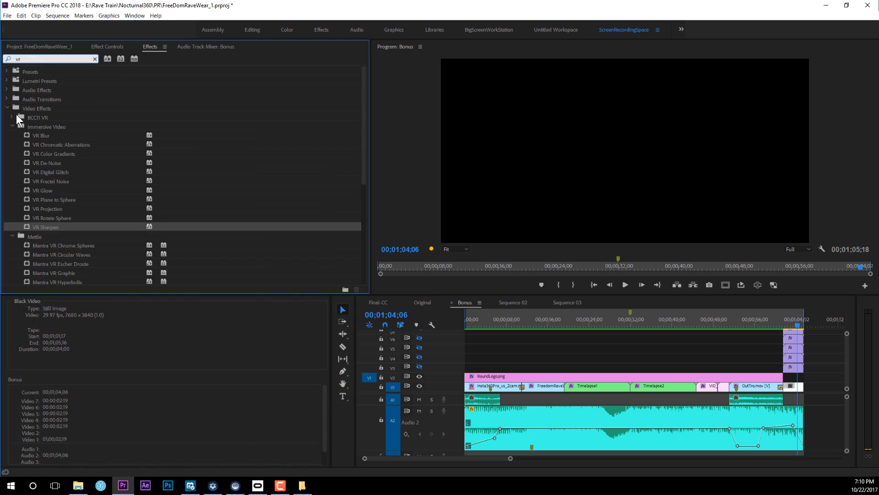
left_click(12, 117)
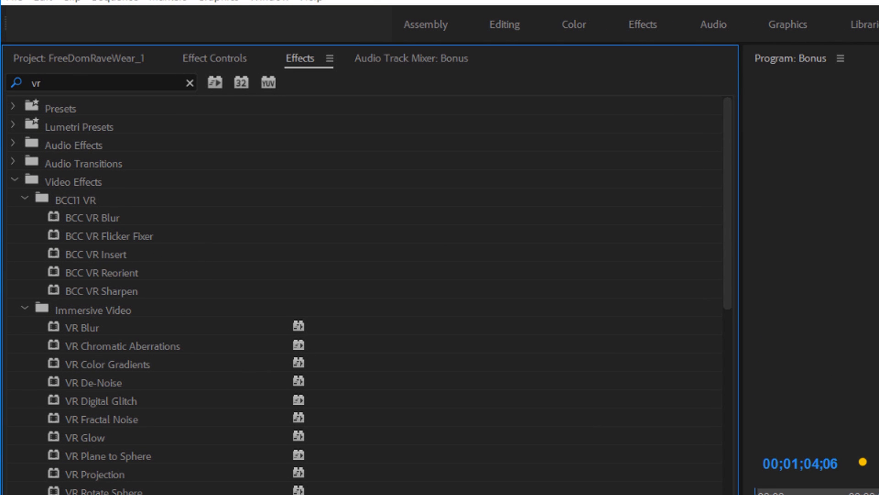
left_click_drag(95, 254, 878, 494)
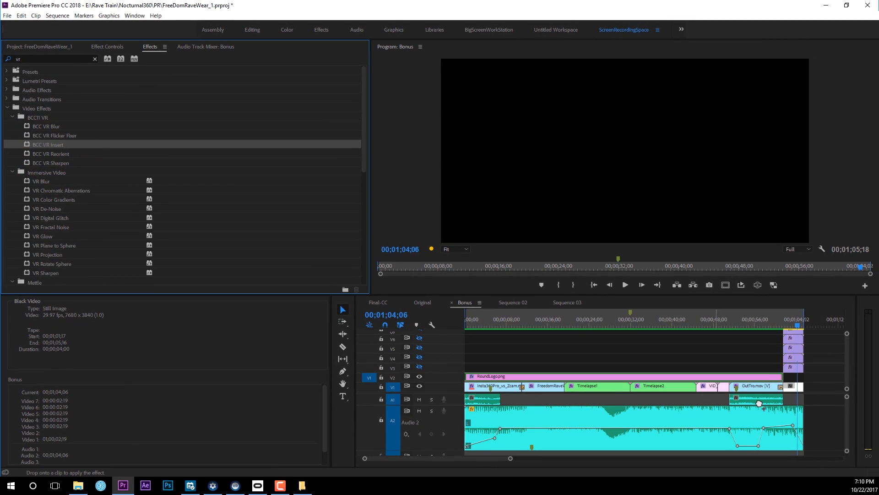
left_click_drag(759, 404, 797, 390)
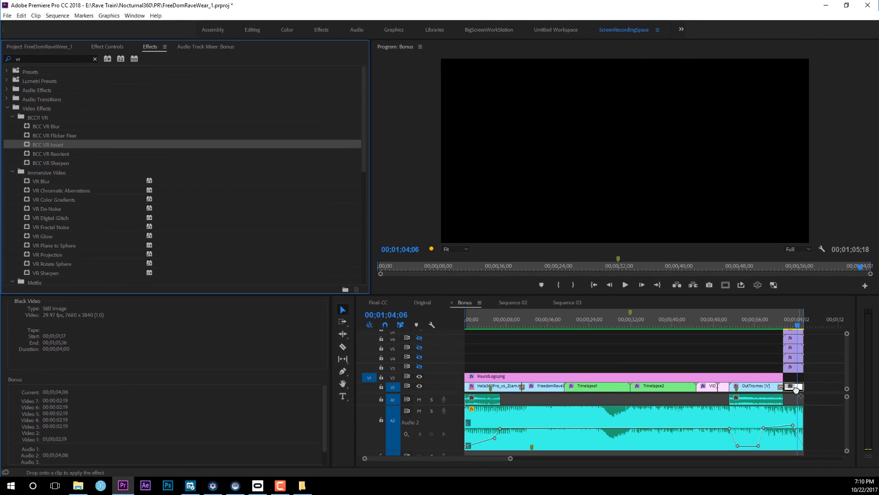
left_click_drag(786, 387, 786, 387)
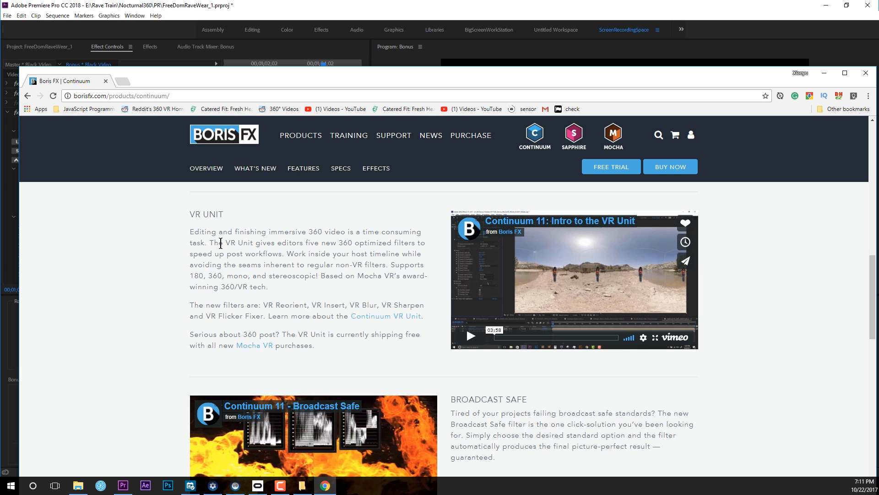
Step: Return to Premiere Pro from the Boris FX page and set the BCC VR Insert effect's Insert Layer to Video 7
left_click(265, 16)
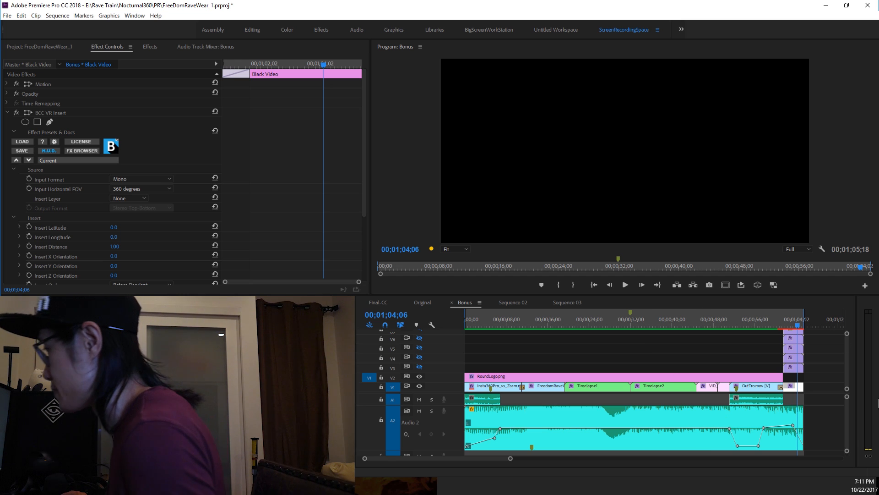
left_click(240, 201)
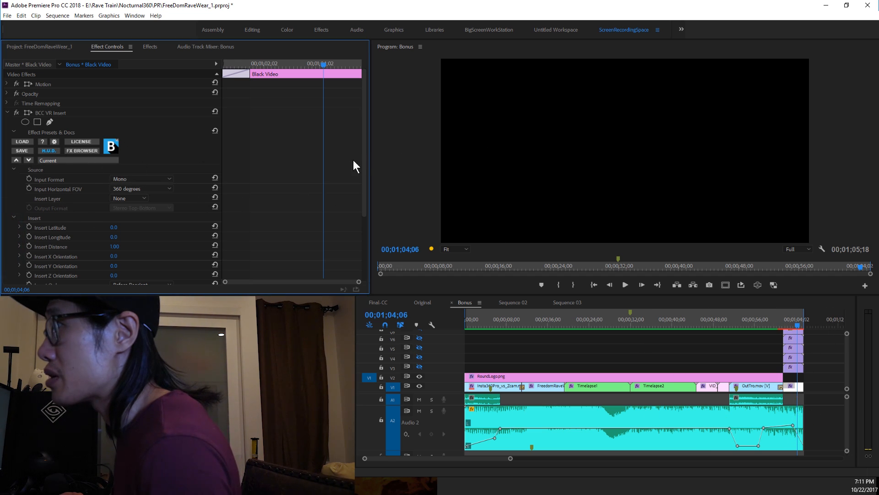
left_click_drag(364, 164, 364, 224)
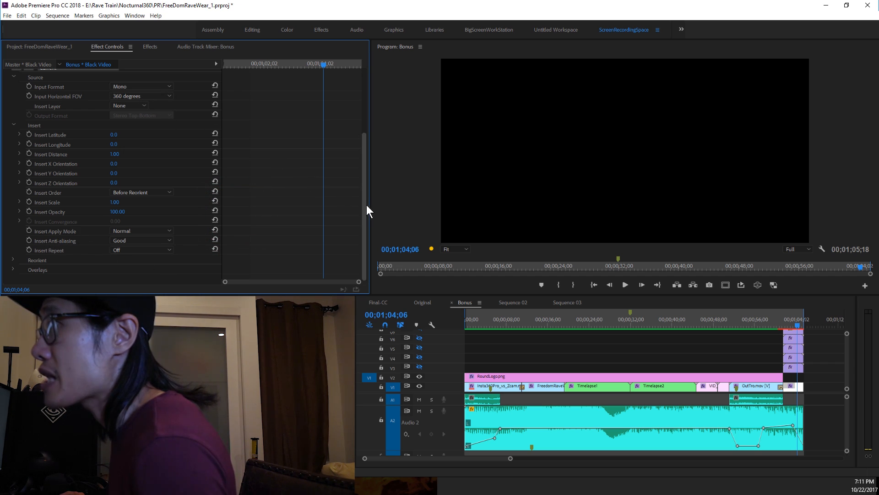
left_click_drag(367, 205, 371, 177)
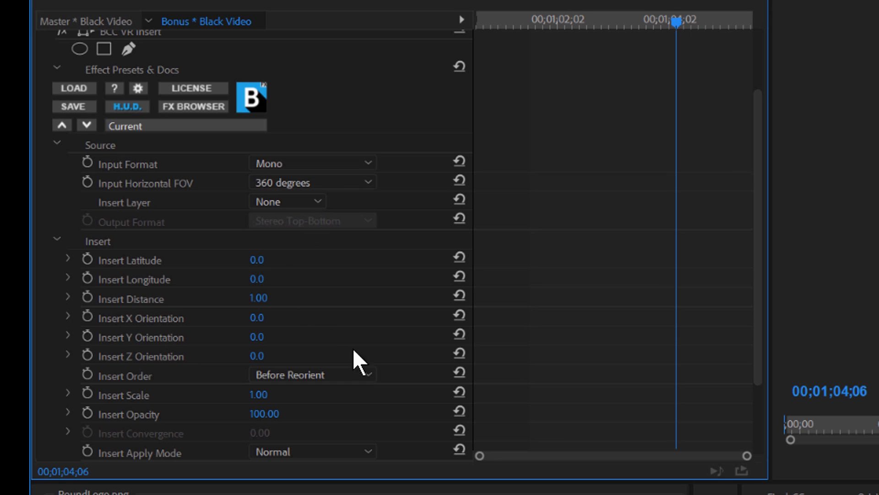
left_click(270, 181)
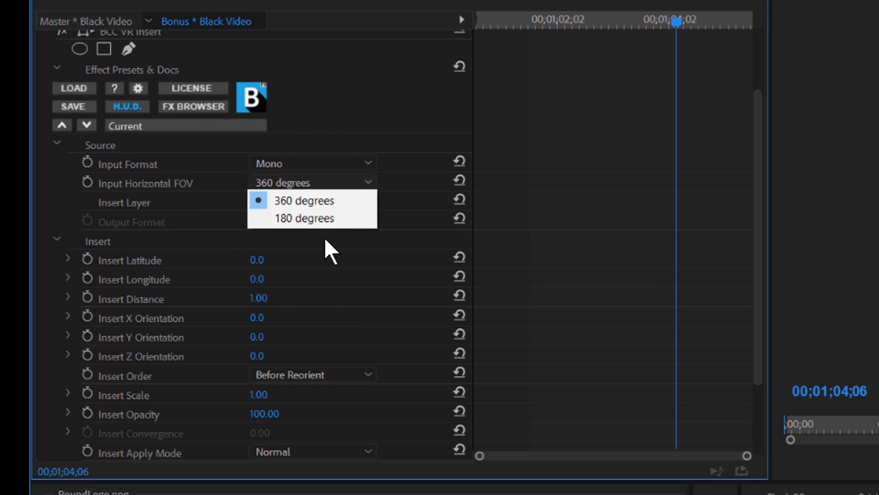
left_click(376, 303)
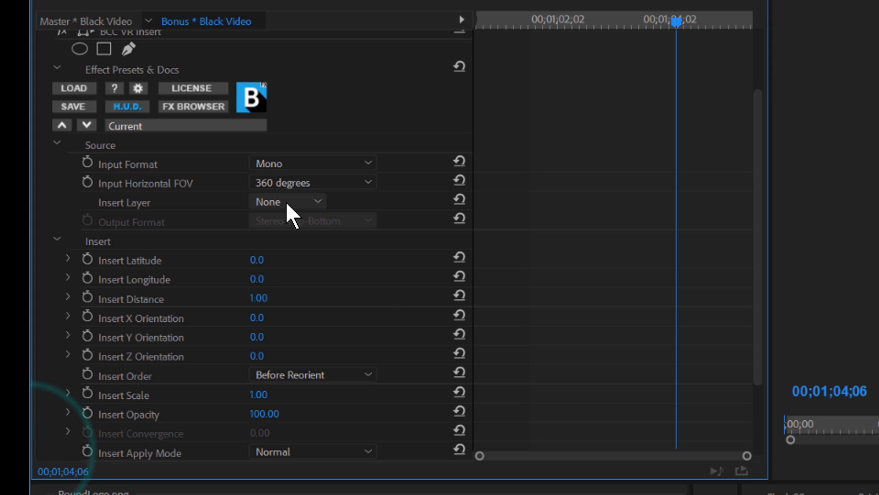
left_click(286, 204)
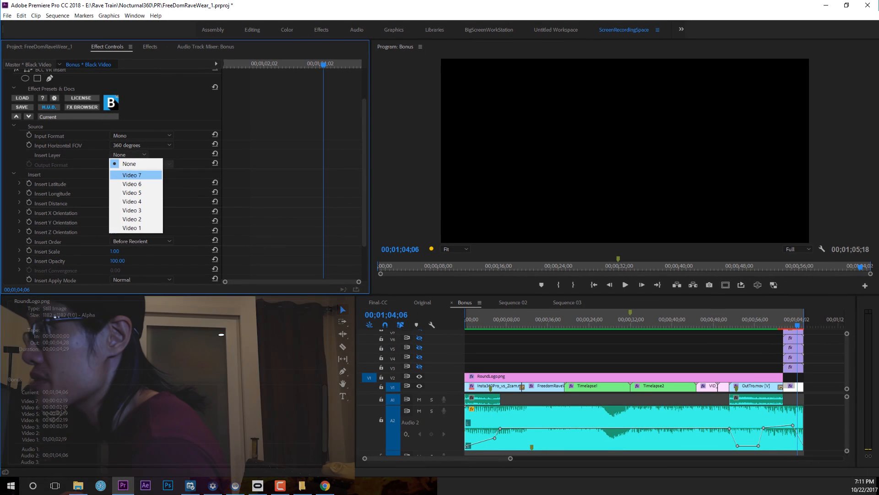
left_click(229, 212)
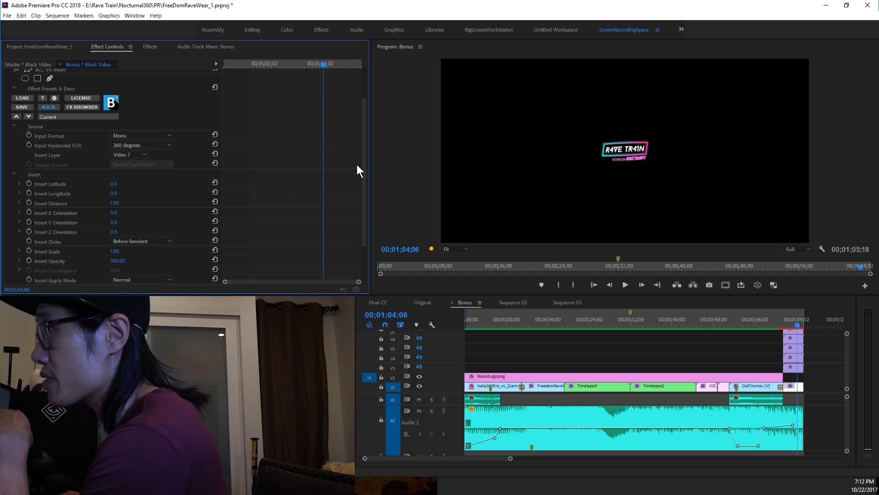
Step: Set Insert Repeat to Four Sides and look around the repeated logos in the VR video display
scroll(232, 234, "down", 2)
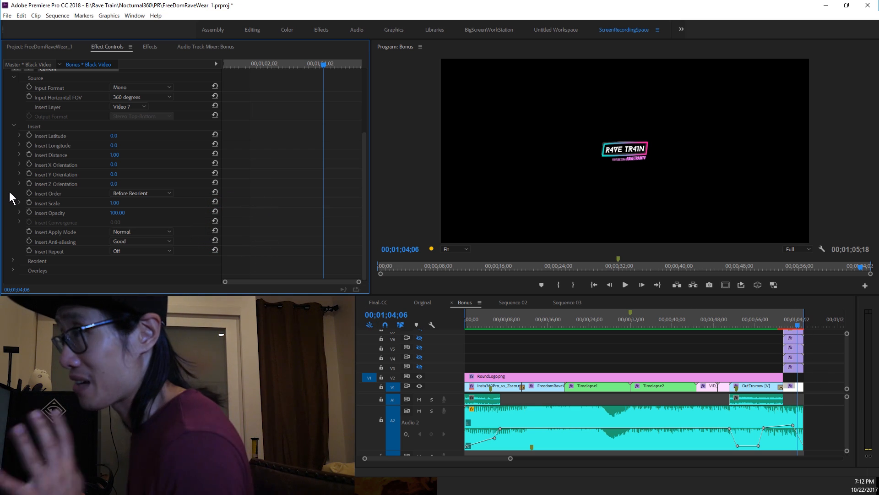
left_click(125, 251)
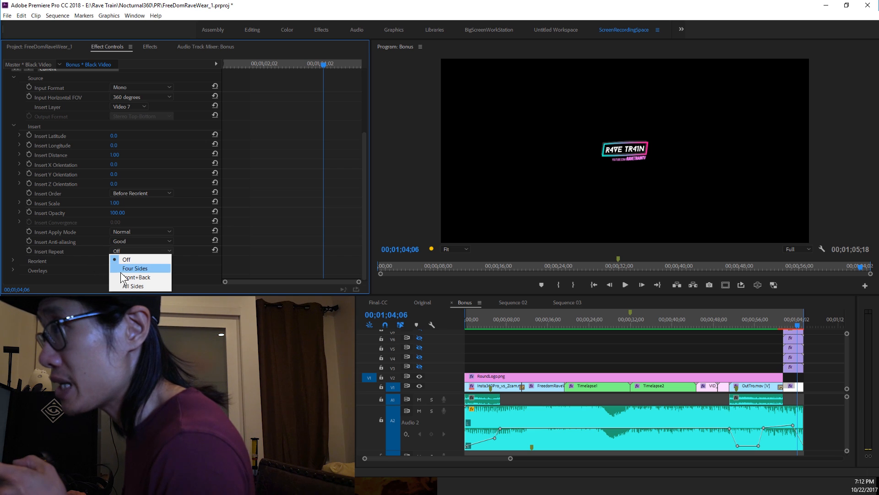
left_click(140, 268)
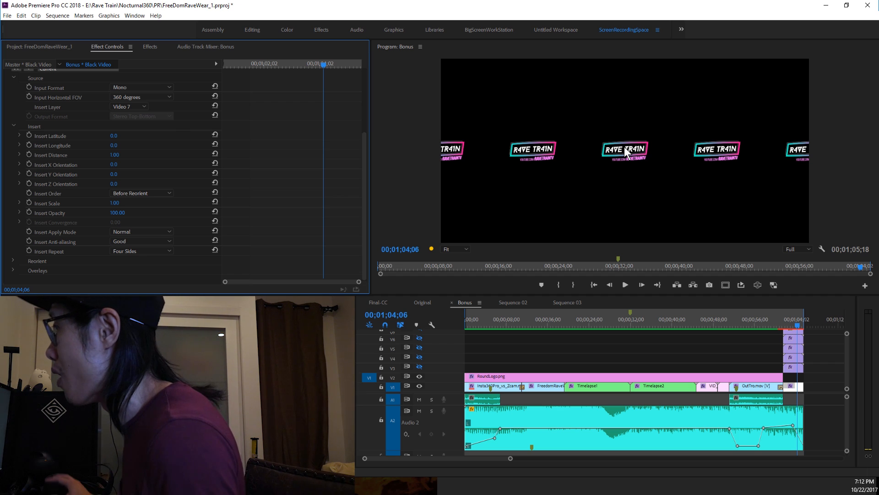
left_click(758, 285)
left_click_drag(721, 133, 587, 126)
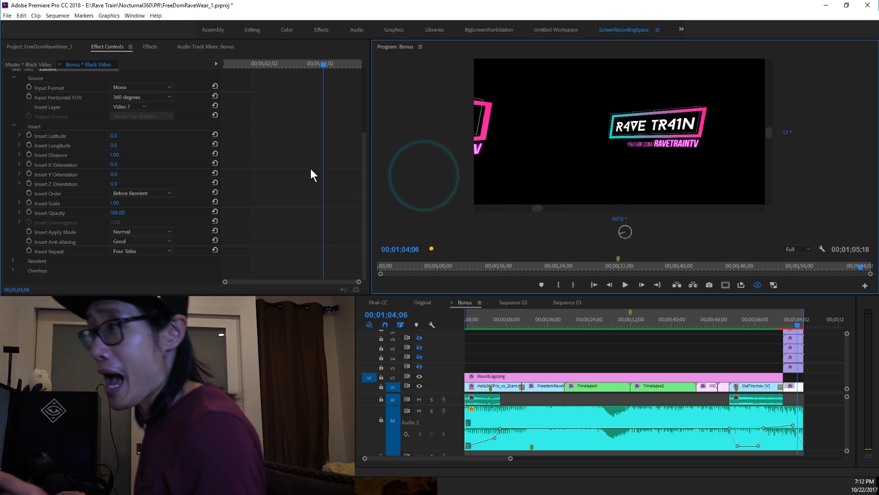
Step: Set Insert Repeat to All Sides, look down at the repeated logo in the VR view, and return to the flat display
left_click(153, 250)
left_click(143, 284)
left_click(611, 144)
left_click_drag(661, 86, 675, 153)
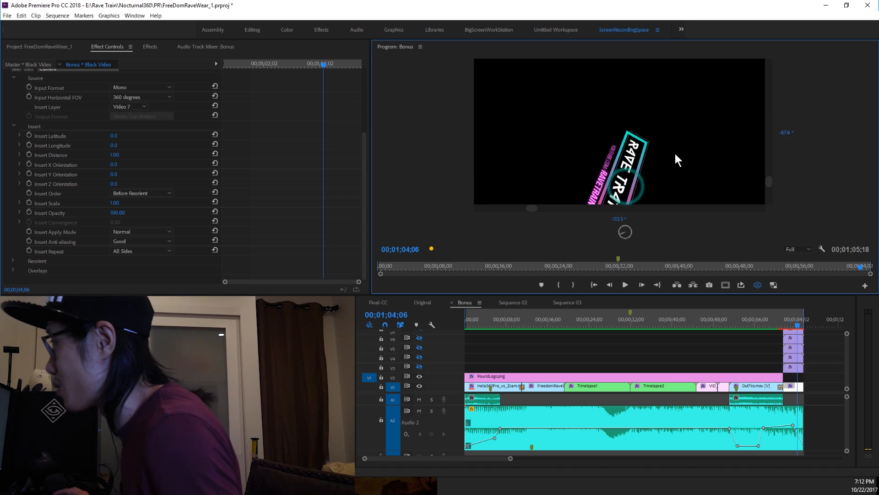
left_click(760, 285)
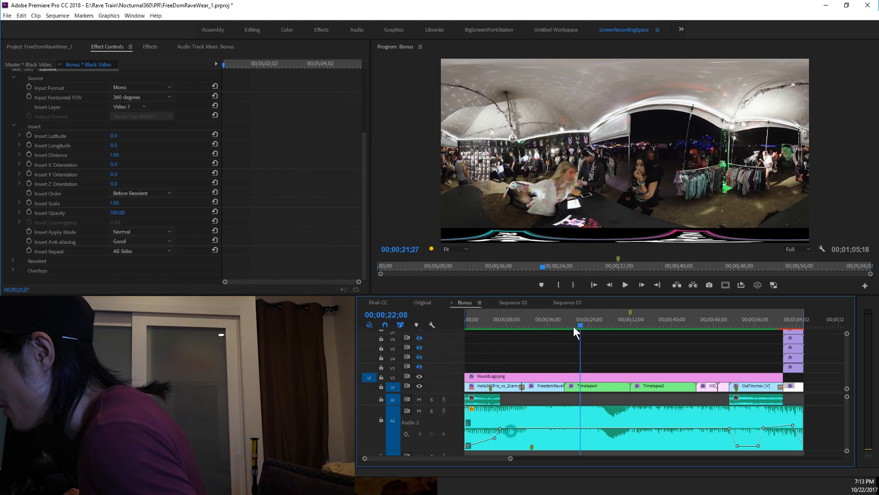
Step: Play the Timelapse1 section from about 00;00;18;16 in the VR video display and look down at the round logo on the ground
left_click(560, 327)
key("space")
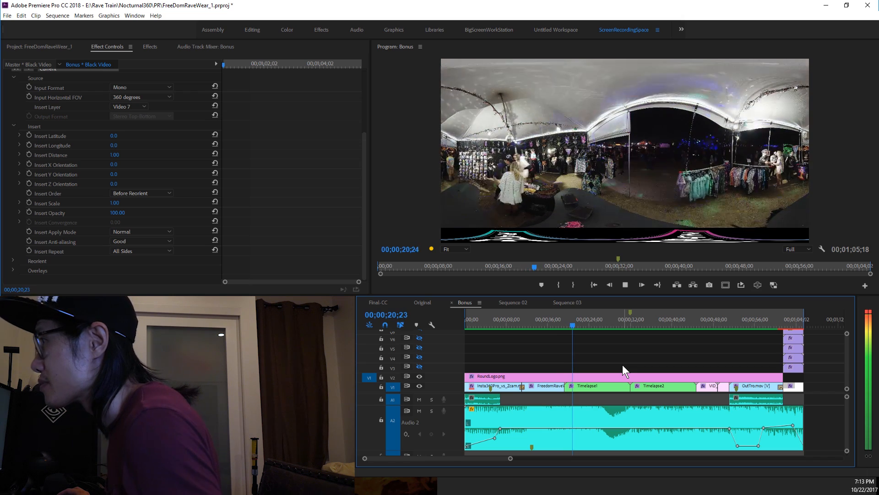
key("space")
left_click(757, 284)
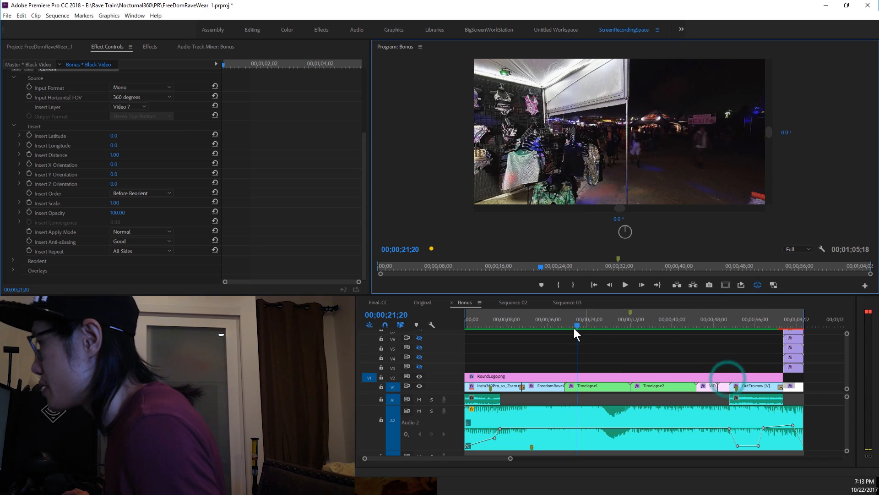
left_click_drag(576, 325, 560, 327)
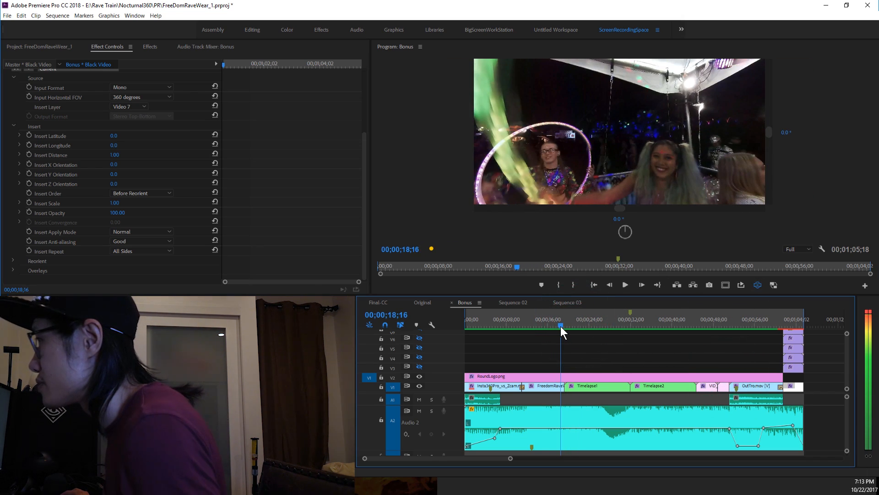
key("space")
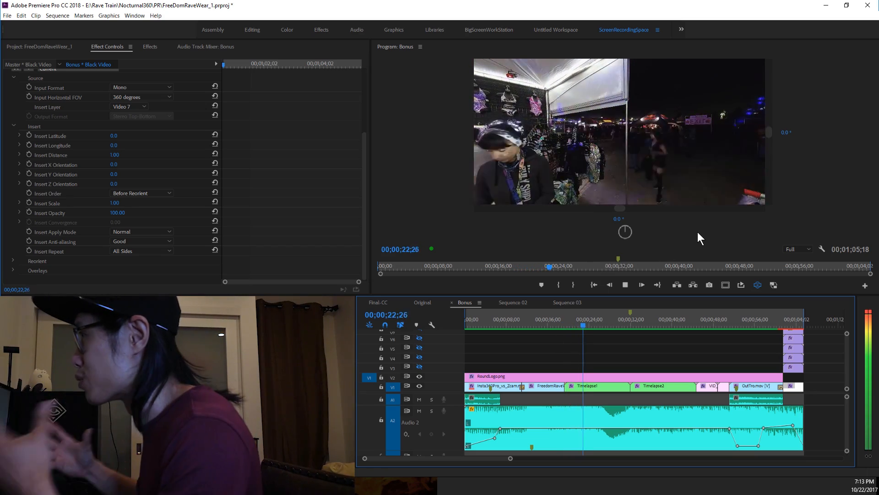
left_click_drag(640, 226, 598, 142)
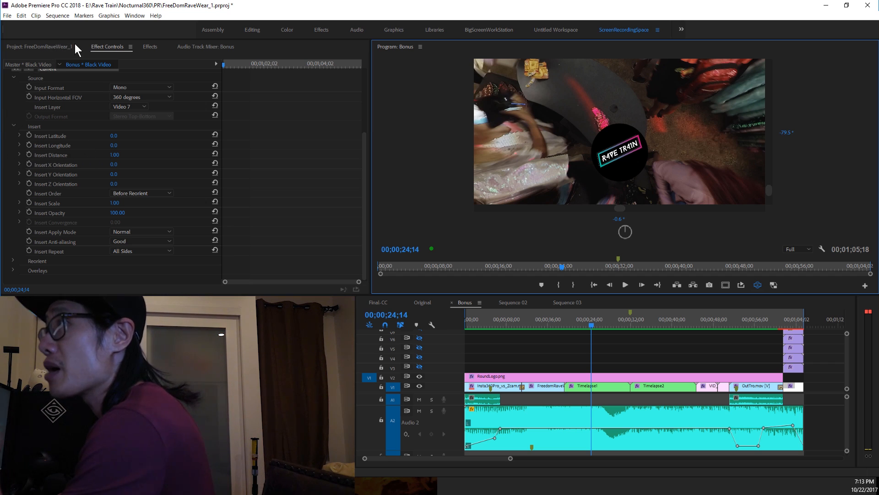
Step: Search the effects for "mantra" and show the effect settings of the Timelapse1 clip
left_click(147, 47)
left_click(38, 59)
type("mantra")
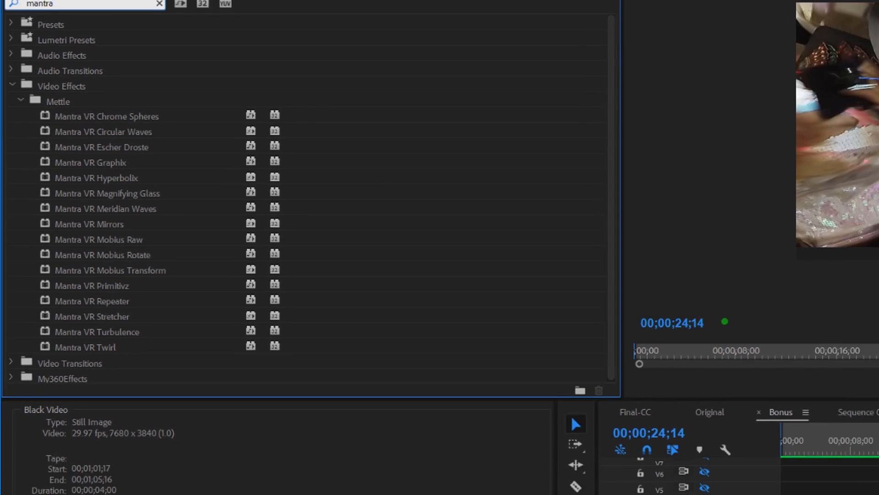
left_click(603, 388)
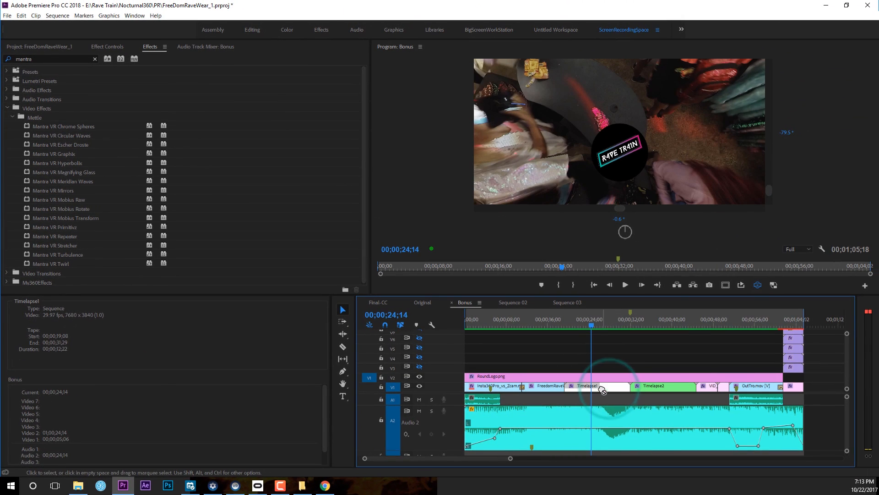
left_click(112, 47)
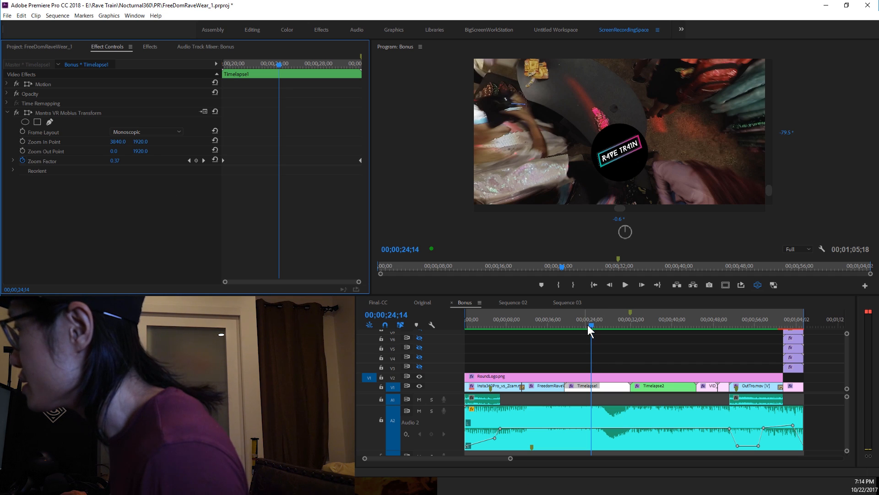
Step: Scrub through the animated Mantra VR Mobius Transform zoom from the start of the Timelapse1 clip to 00;00;24;09
key("Up")
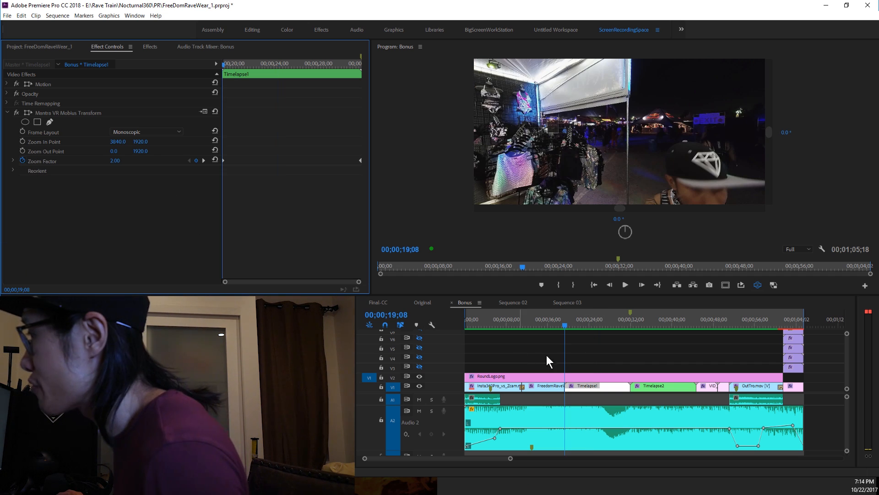
left_click(565, 327)
left_click_drag(565, 326, 590, 325)
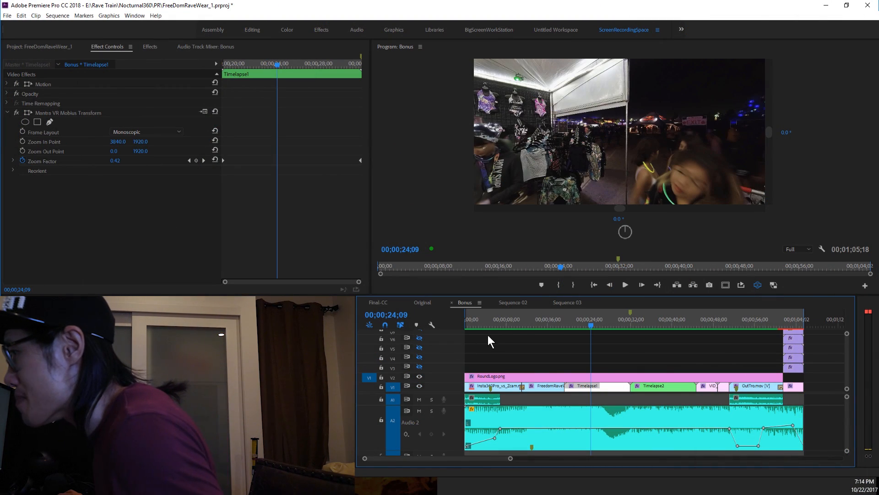
Step: Inspect the sequence's first frame in the flat display at 100% zoom and show the Insta360Pro_vs_Zcam.mov clip's effect settings
left_click_drag(493, 326, 440, 326)
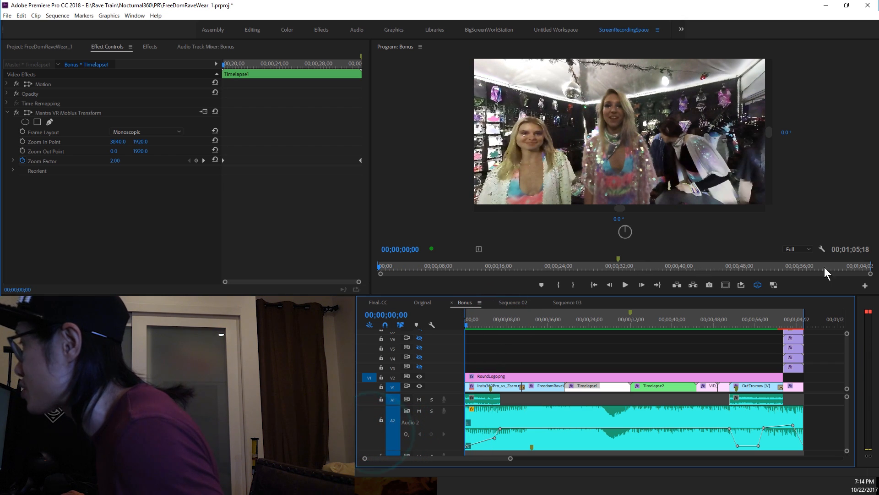
left_click(757, 285)
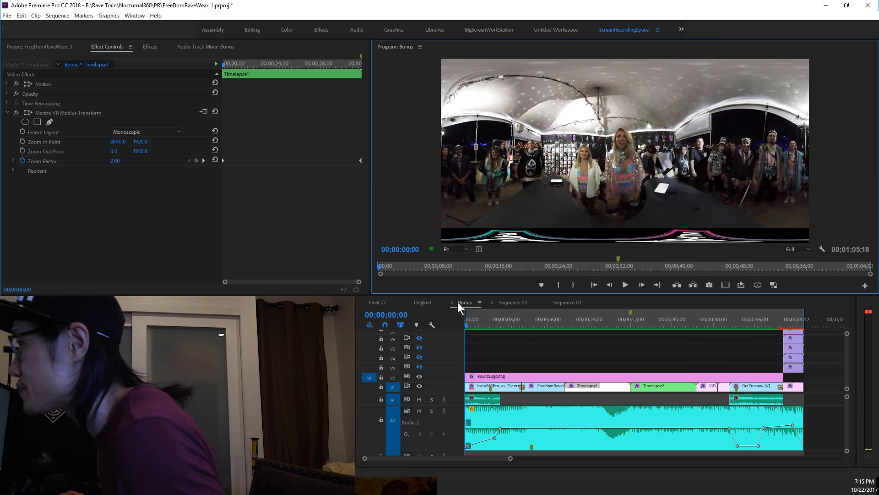
left_click(458, 249)
left_click(459, 304)
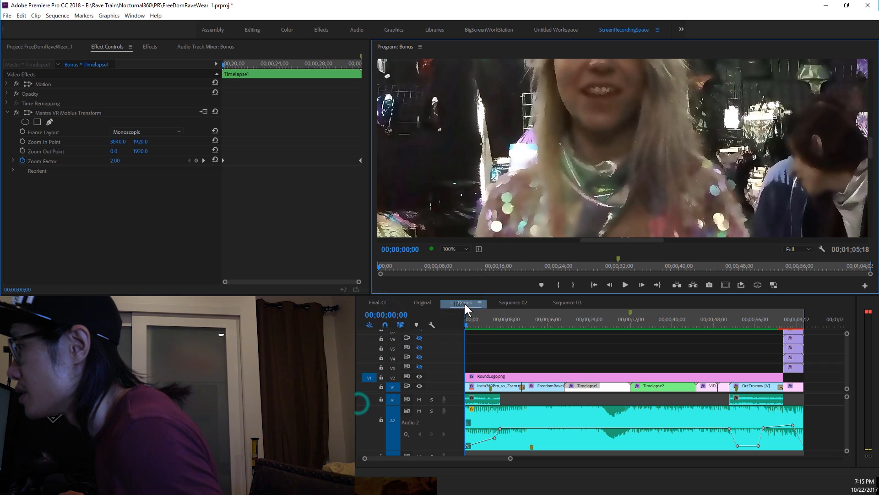
mouse_move(872, 158)
left_mouse_down()
mouse_move(872, 138)
mouse_move(873, 149)
left_mouse_up()
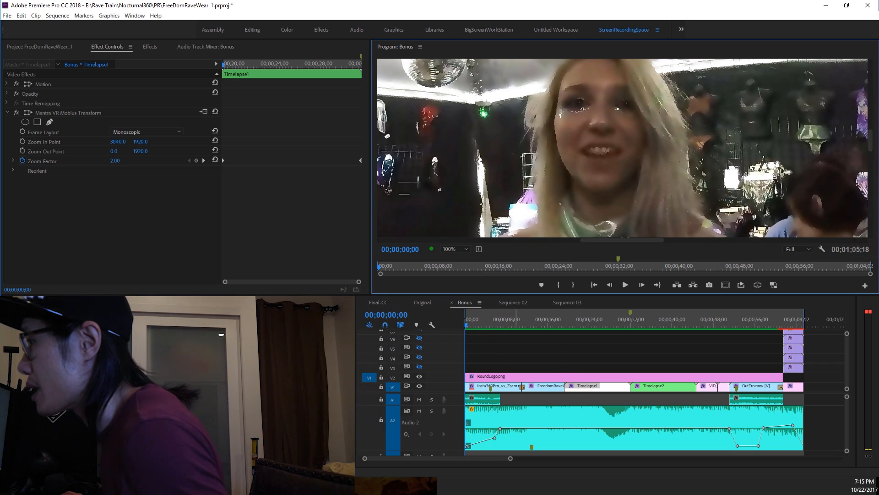
left_click(504, 387)
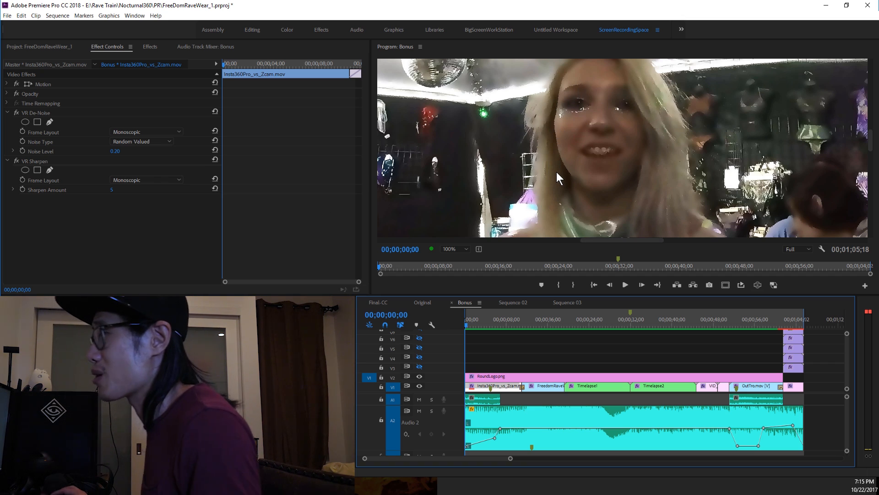
Step: Collapse the VR De-Noise and VR Sharpen settings of the Insta360Pro_vs_Zcam.mov clip and deselect the effects
left_click(7, 113)
left_click(7, 122)
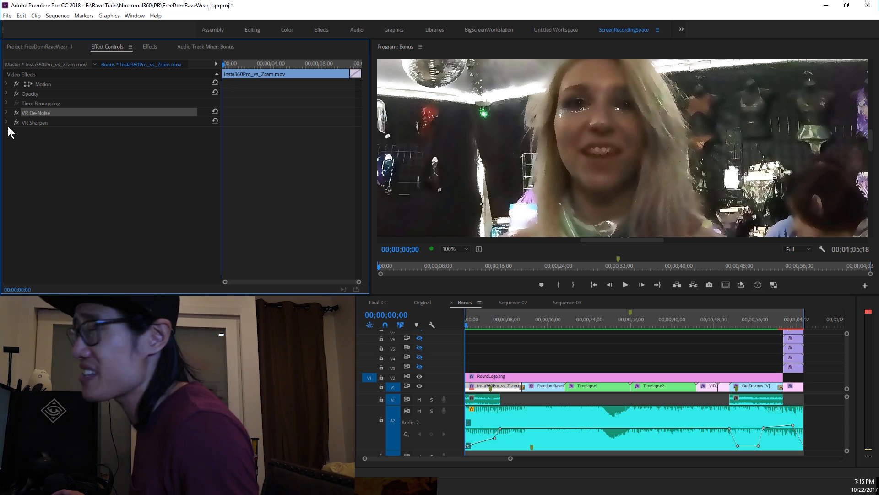
left_click(40, 148)
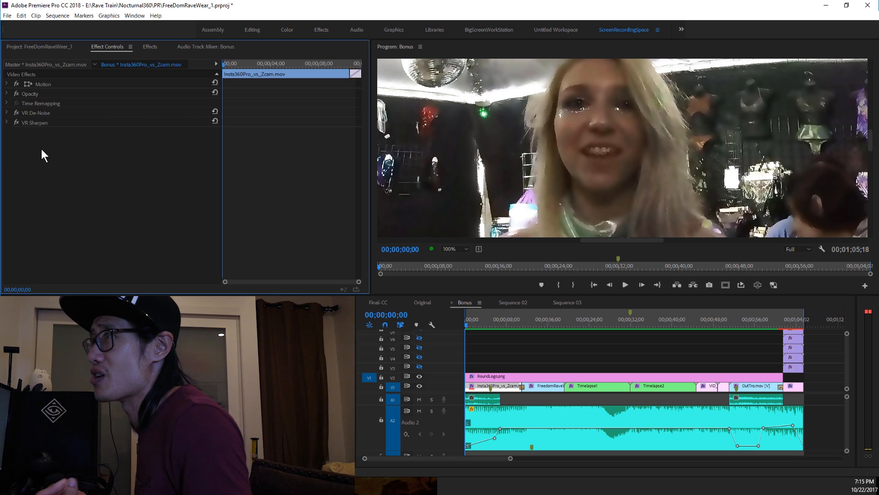
Step: Put the Intro_ReSharpen.mov clip on video track V3 at the sequence start, with the track visible, and select it in the timeline
left_click(47, 51)
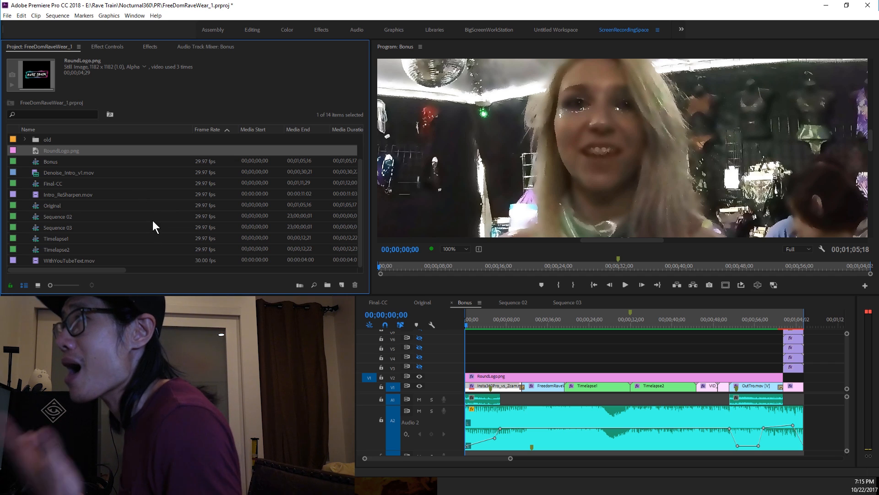
key("ctrl+z")
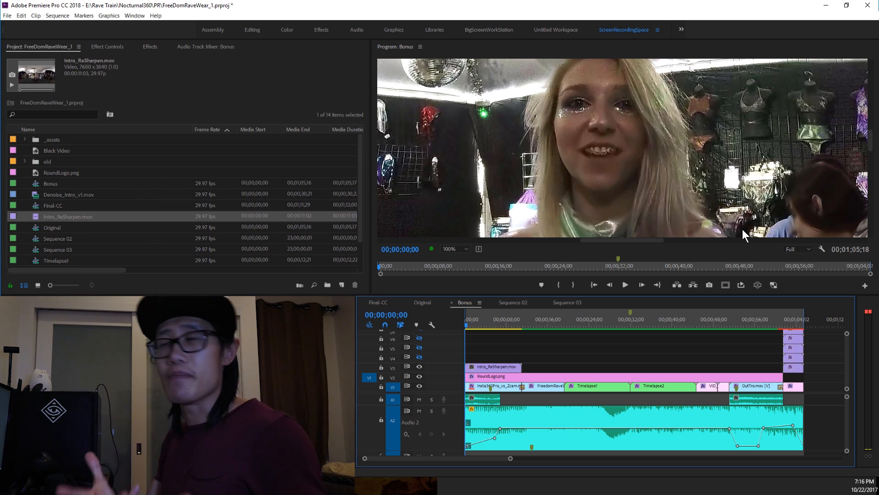
left_click(474, 364)
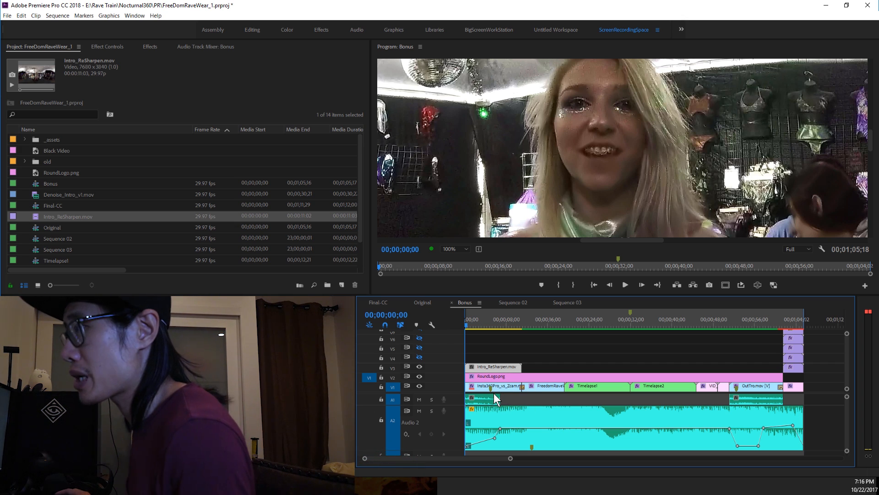
Step: Switch to the browser to view the VR Unit section of the Boris FX Continuum page, and return to Premiere Pro
key("alt+Tab")
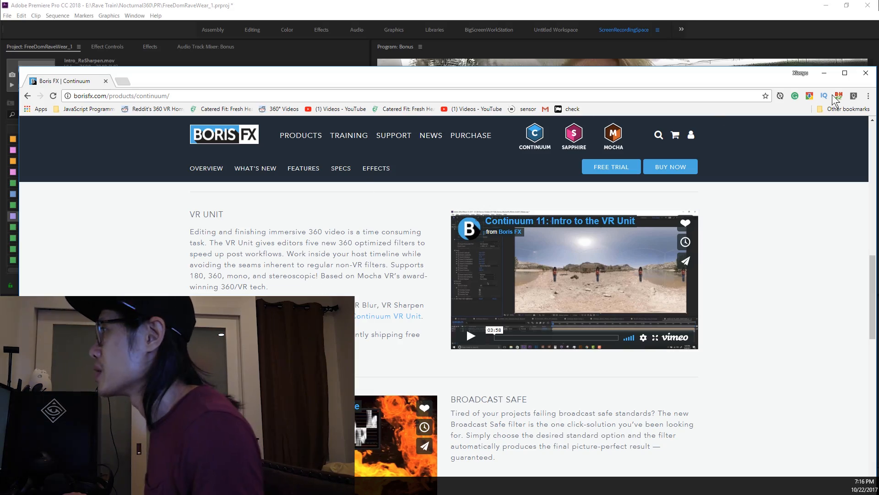
left_click(824, 73)
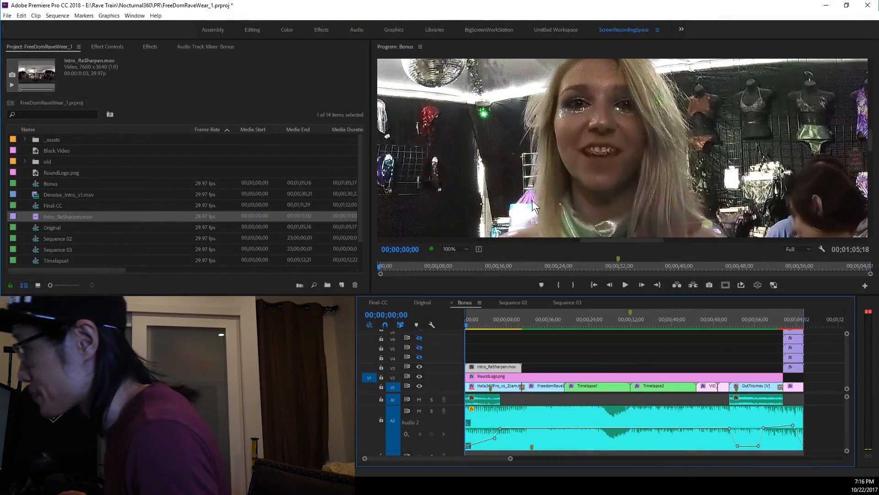
Step: Compare the first frame with and without Intro_ReSharpen.mov by hiding and showing track V3 at 100% and 50% zoom
left_click(420, 367)
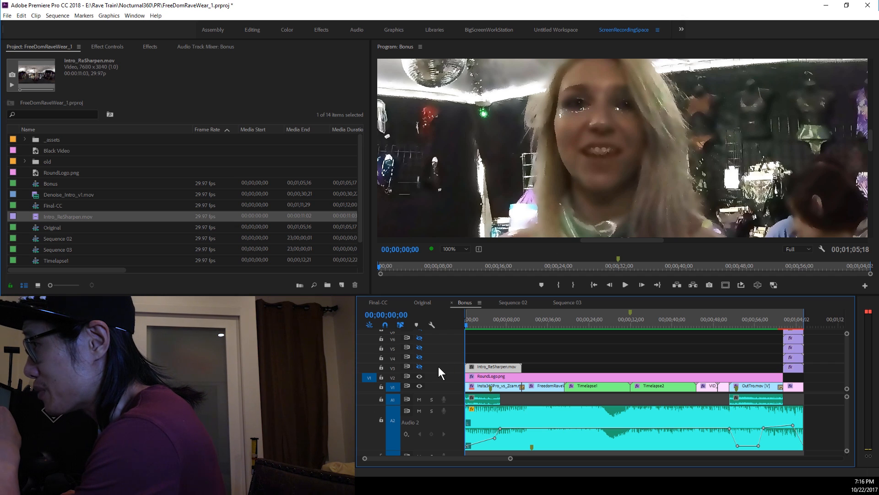
left_click(420, 366)
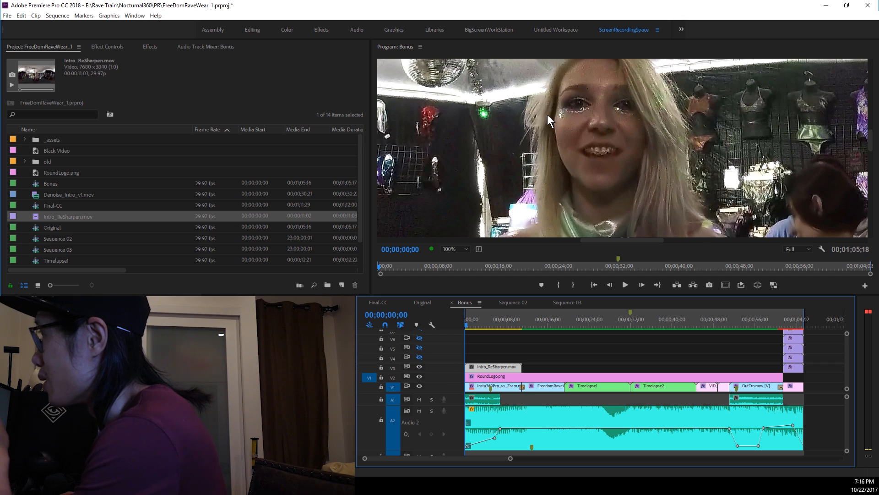
left_click(467, 248)
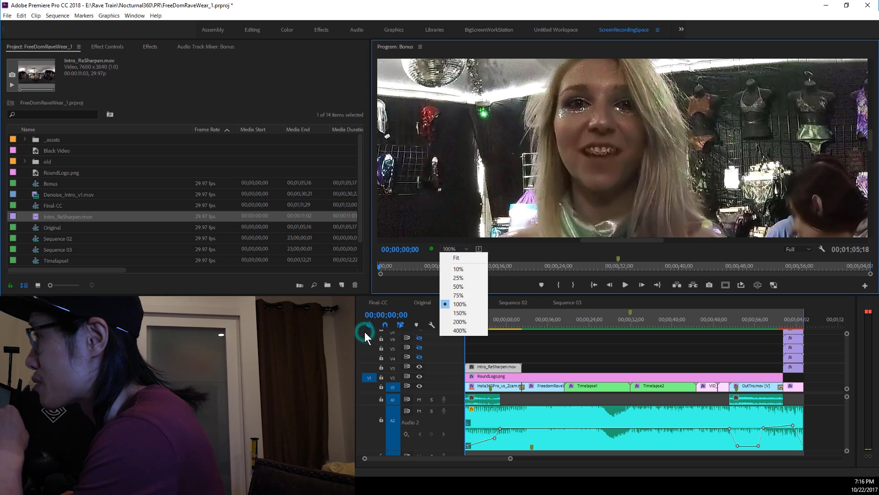
left_click(460, 258)
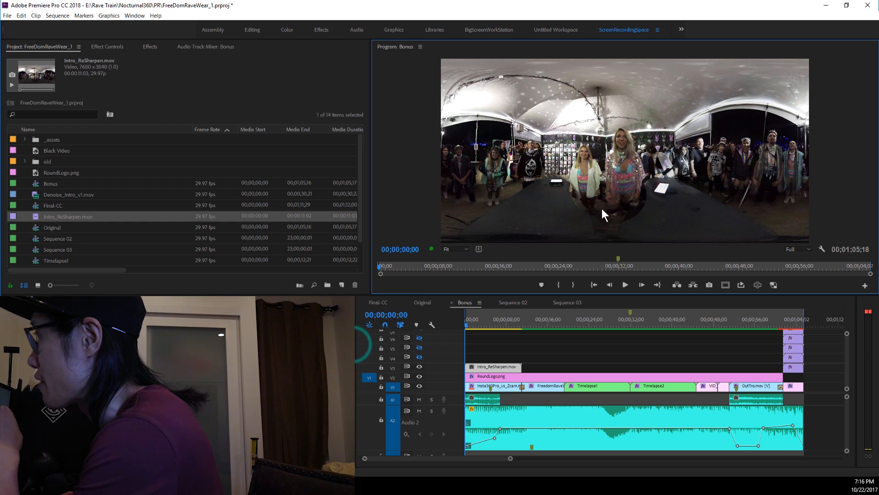
left_click(461, 250)
left_click(459, 287)
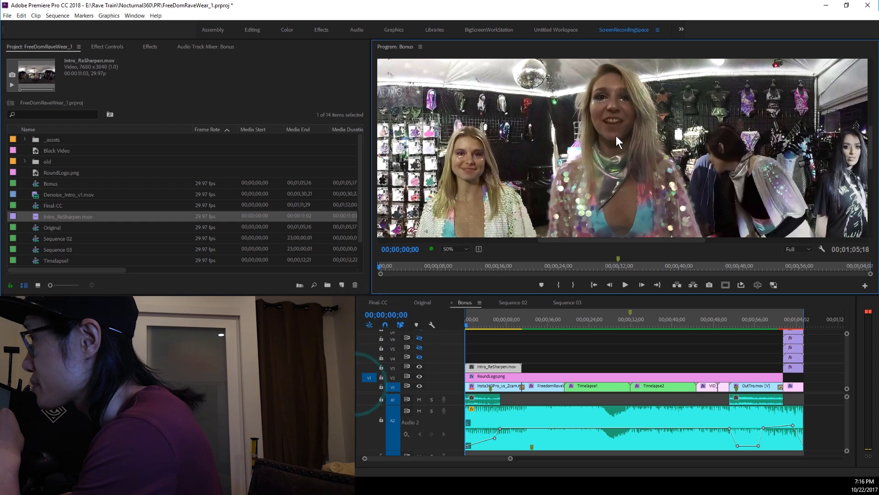
left_click(419, 366)
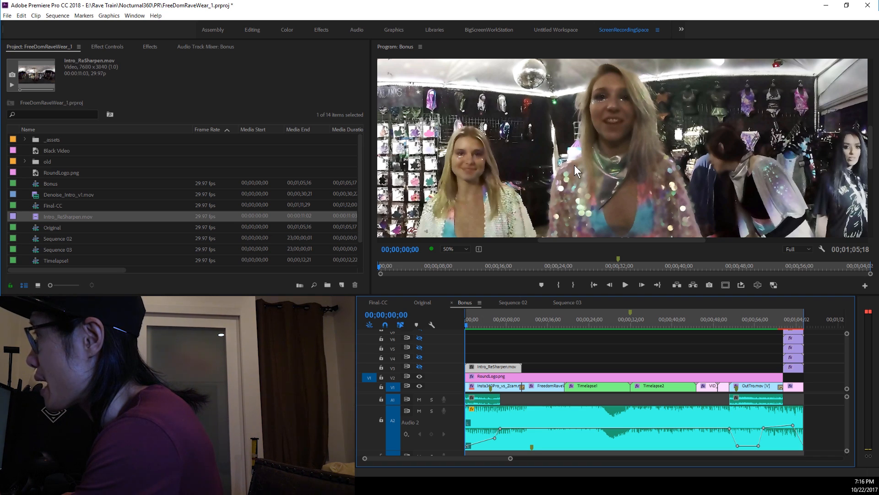
left_click(420, 366)
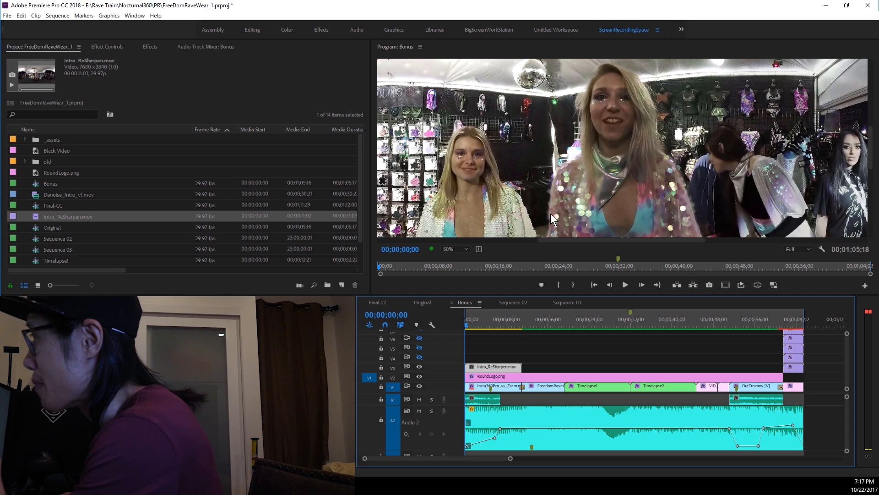